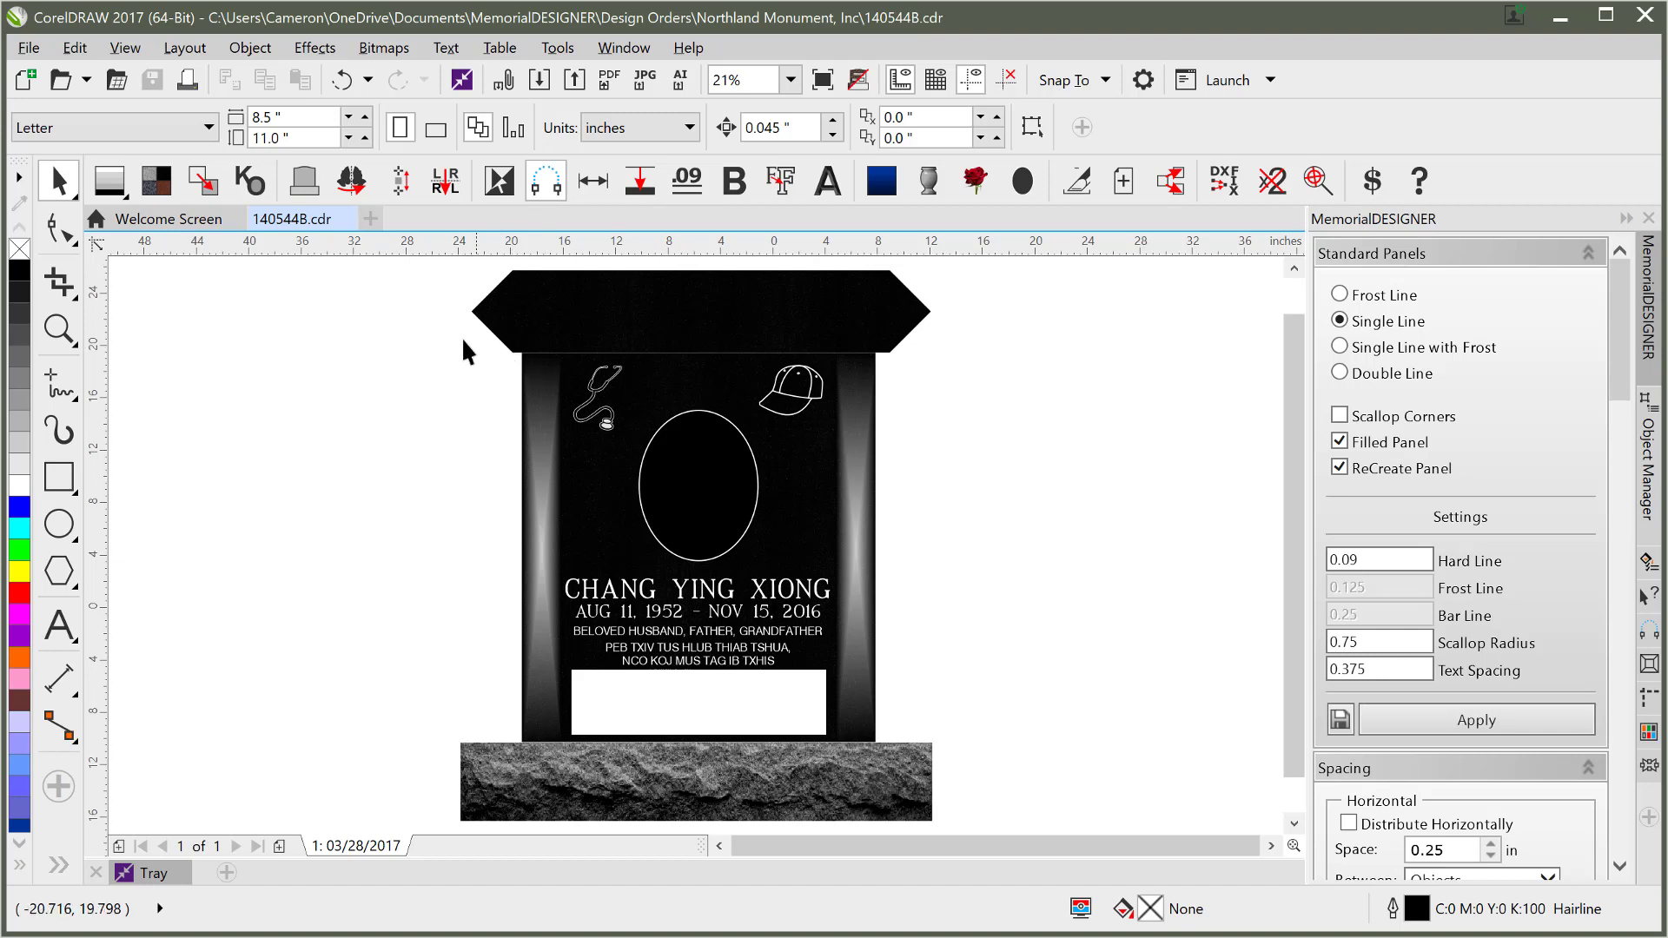
- Create a Plot page from the artwork on the monument's main tablet and compare it with the original design page
drag(458, 334, 921, 782)
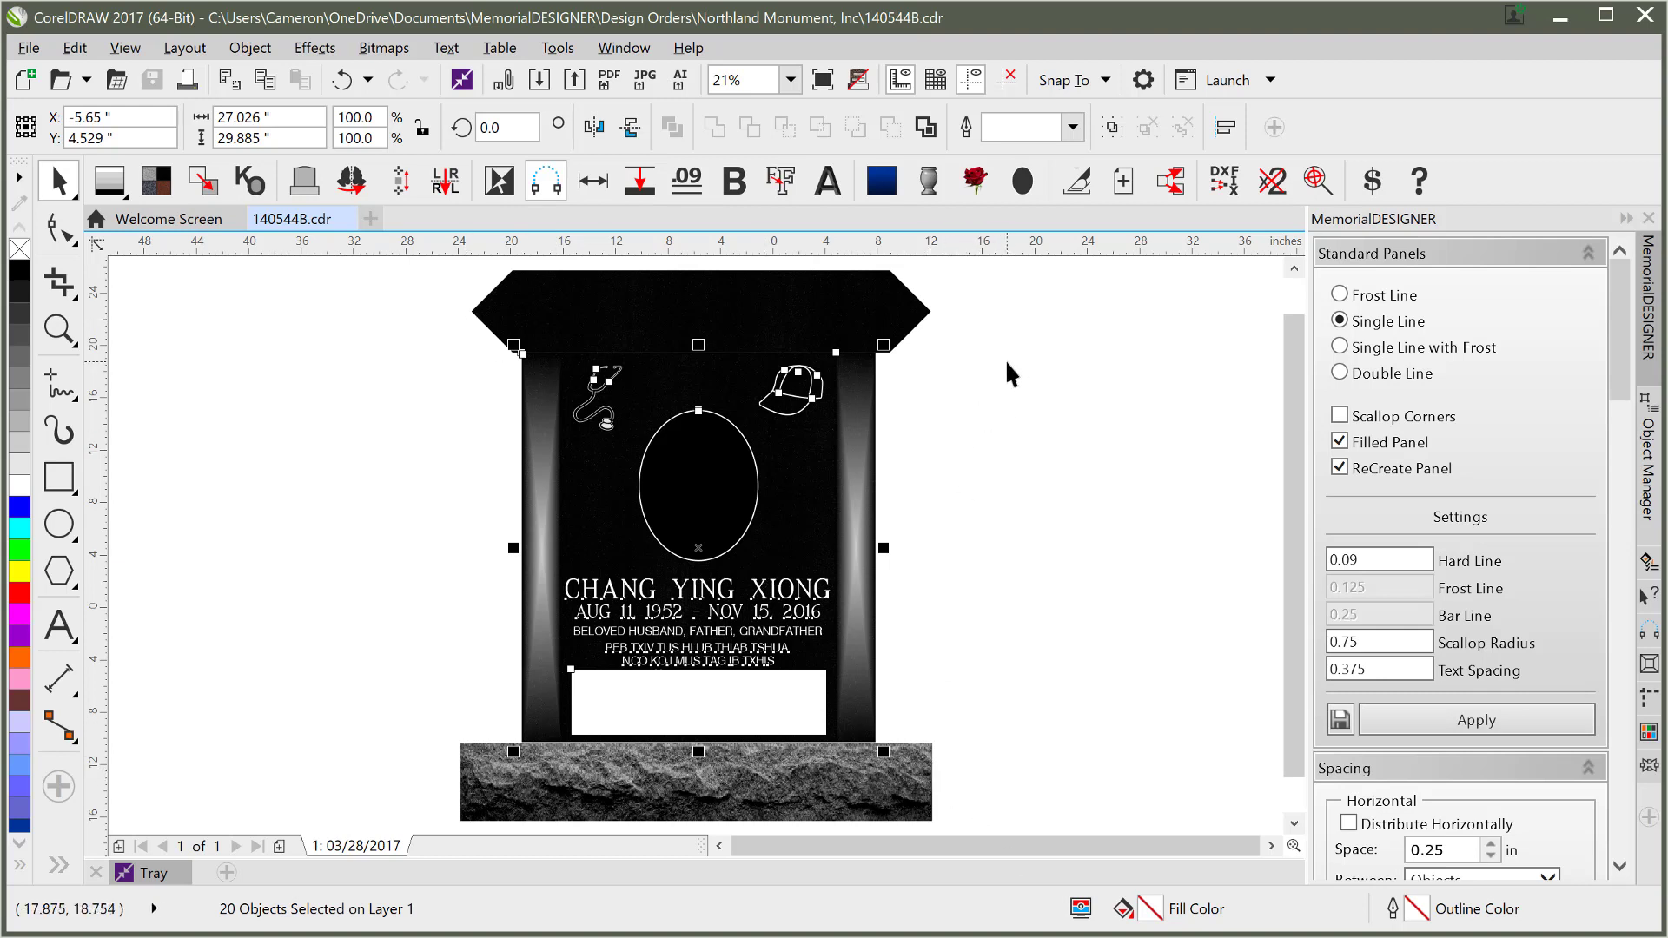
click(1077, 180)
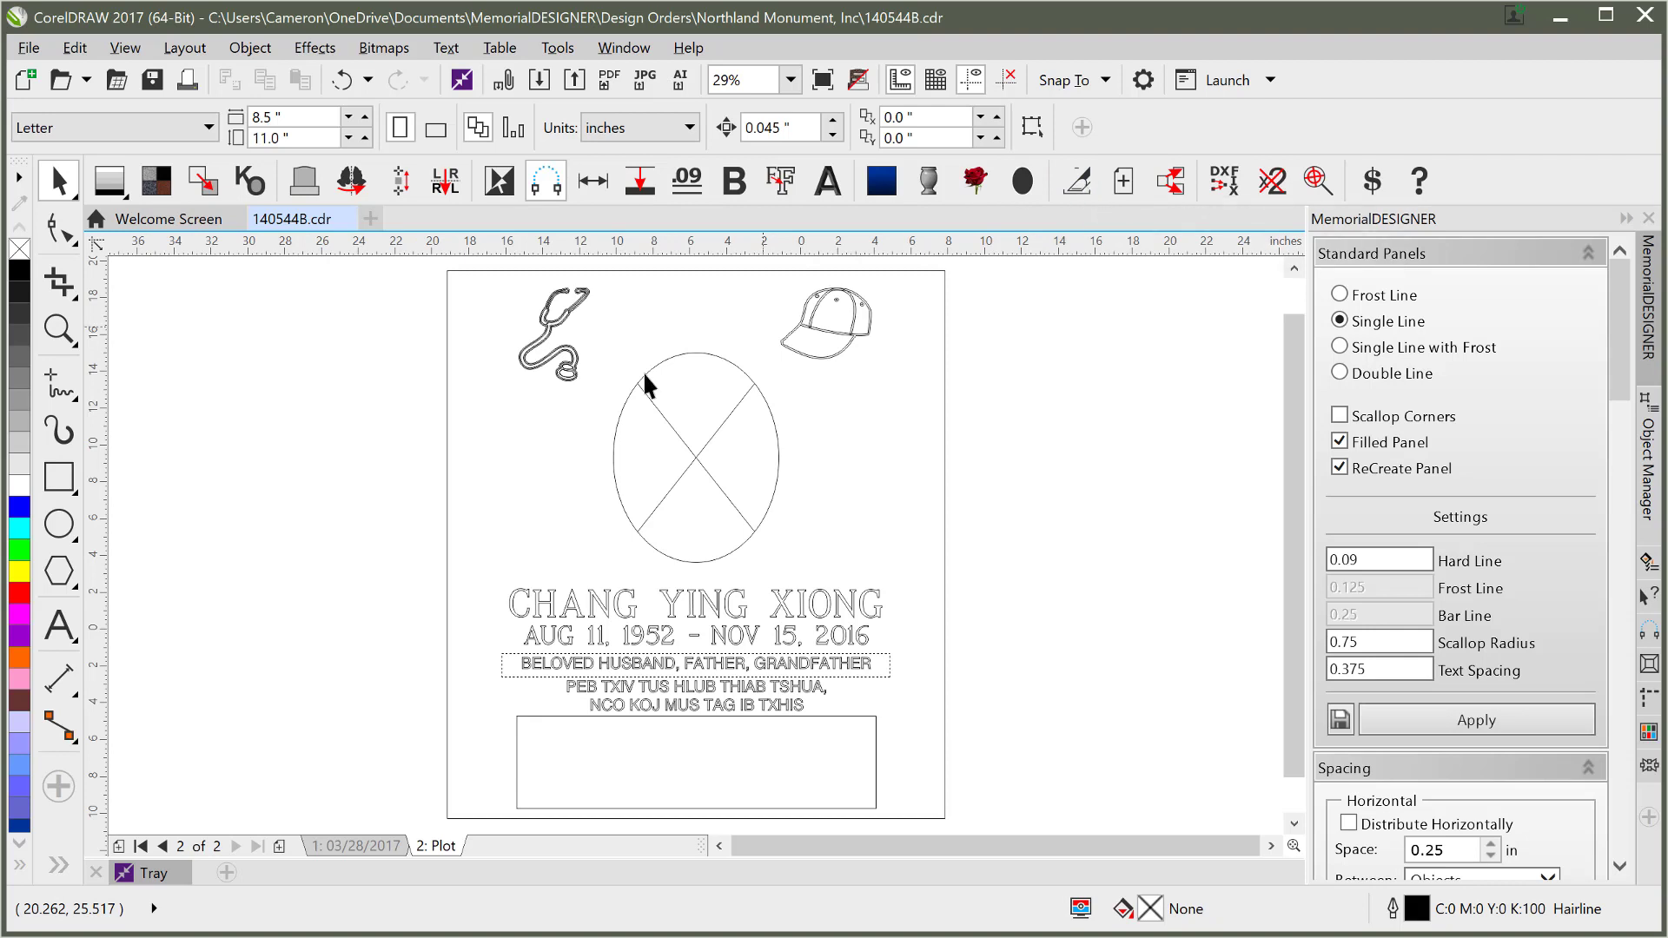
click(348, 843)
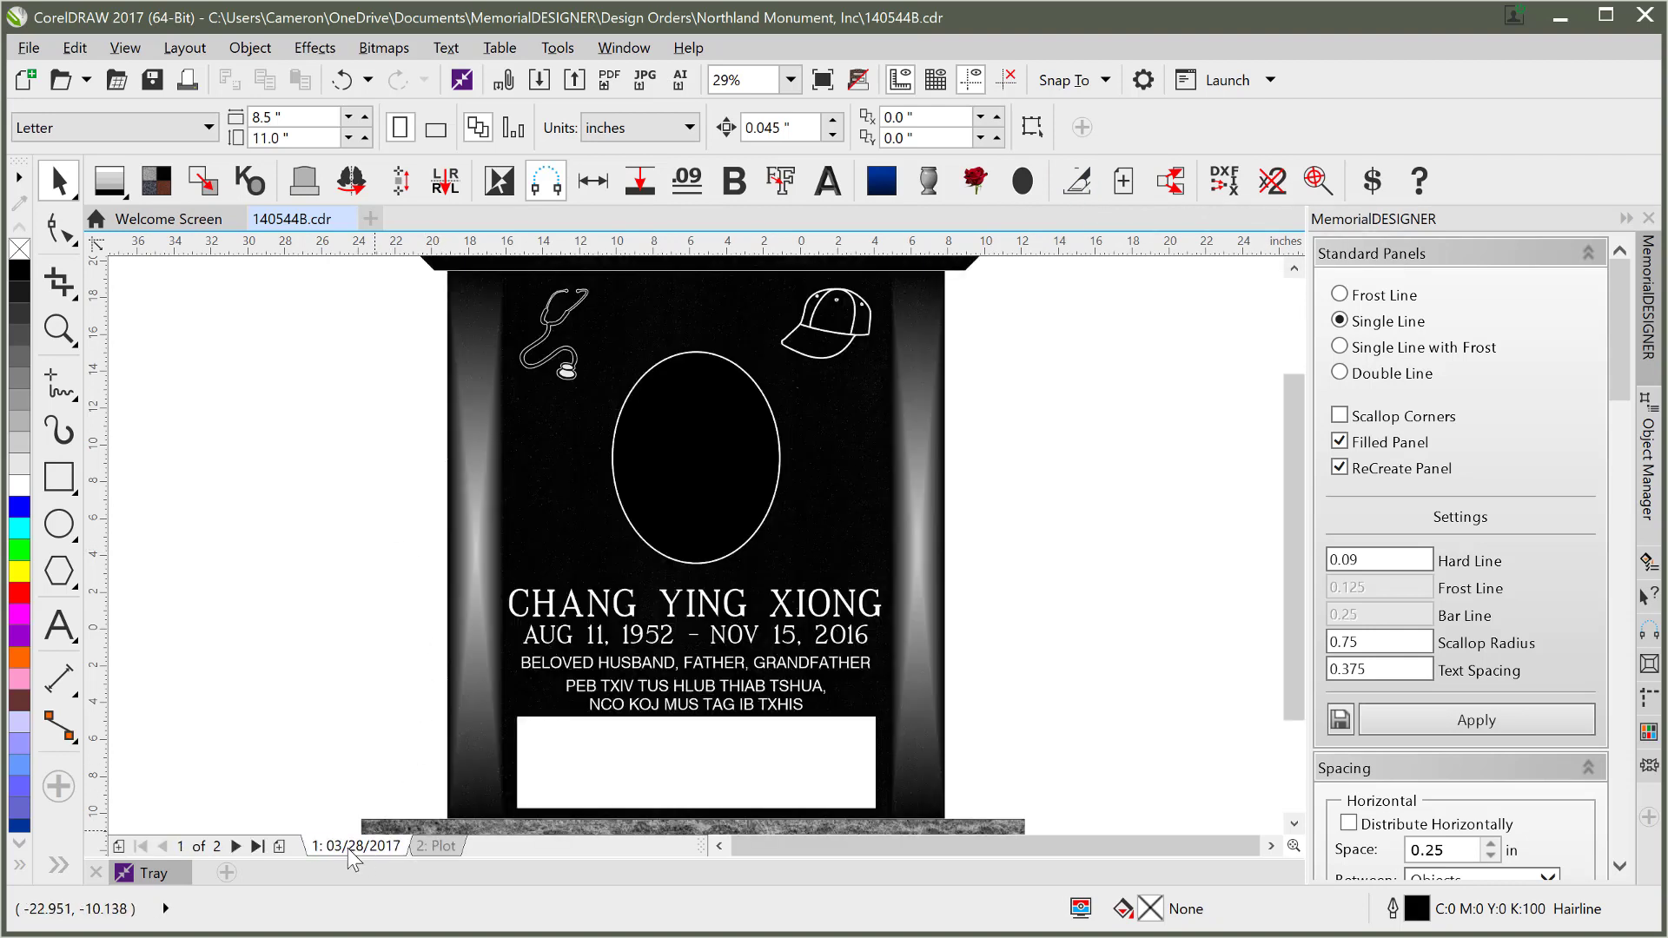
click(434, 846)
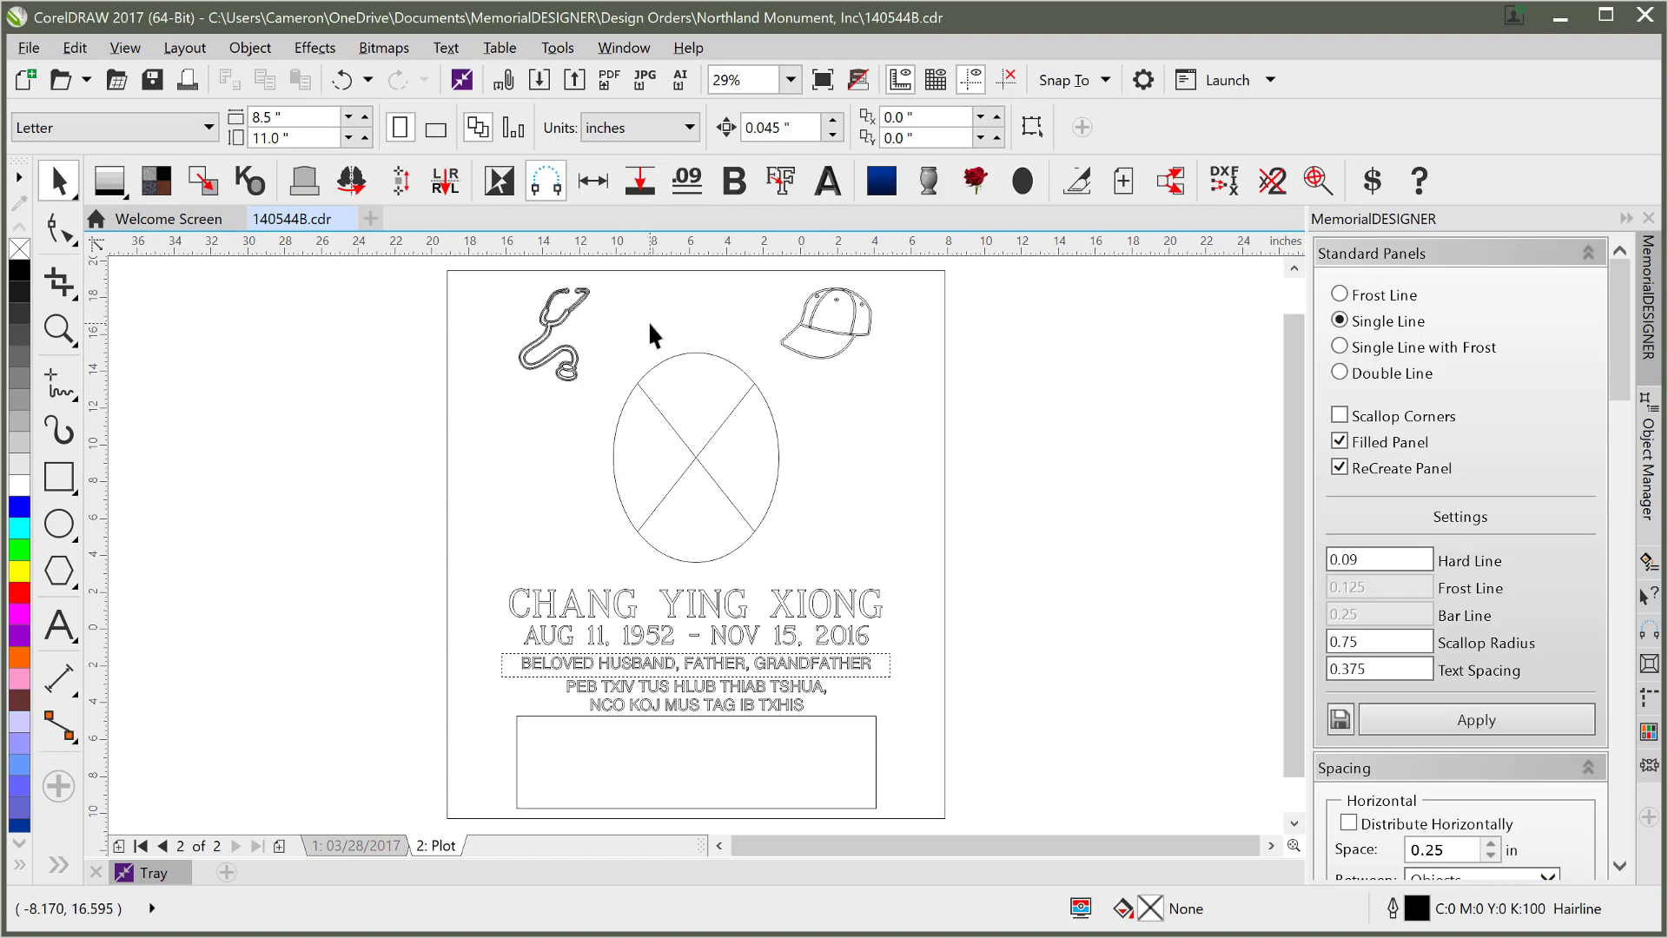
- Bring the design page's contour border around the portrait oval onto the Plot page
click(685, 351)
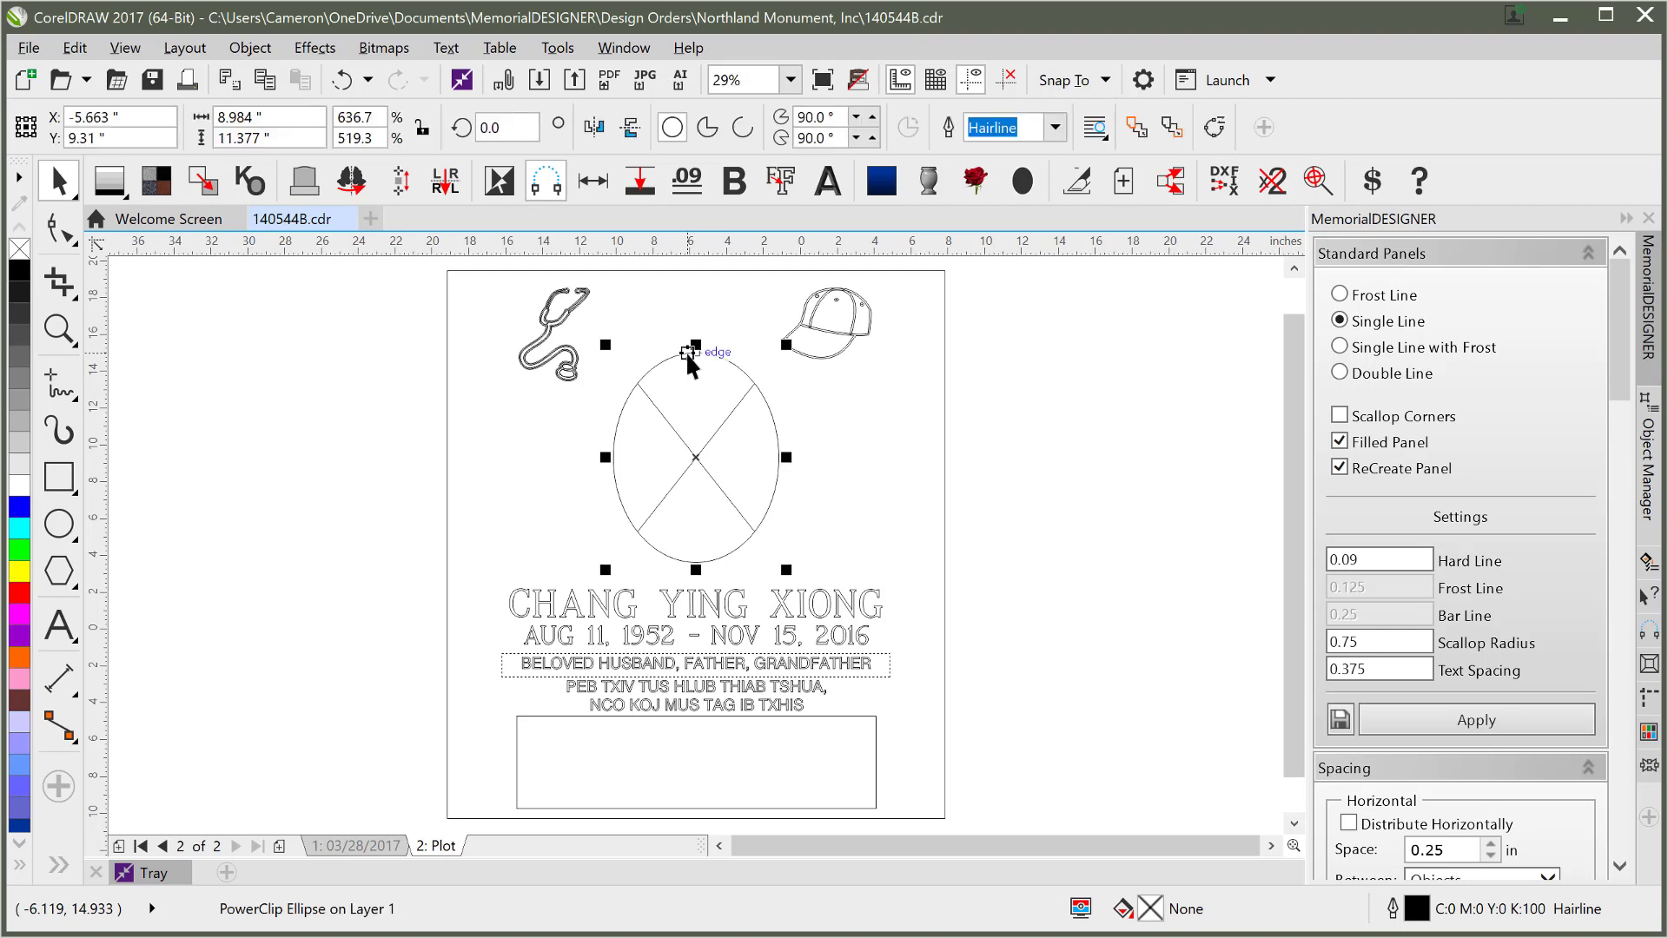
click(361, 840)
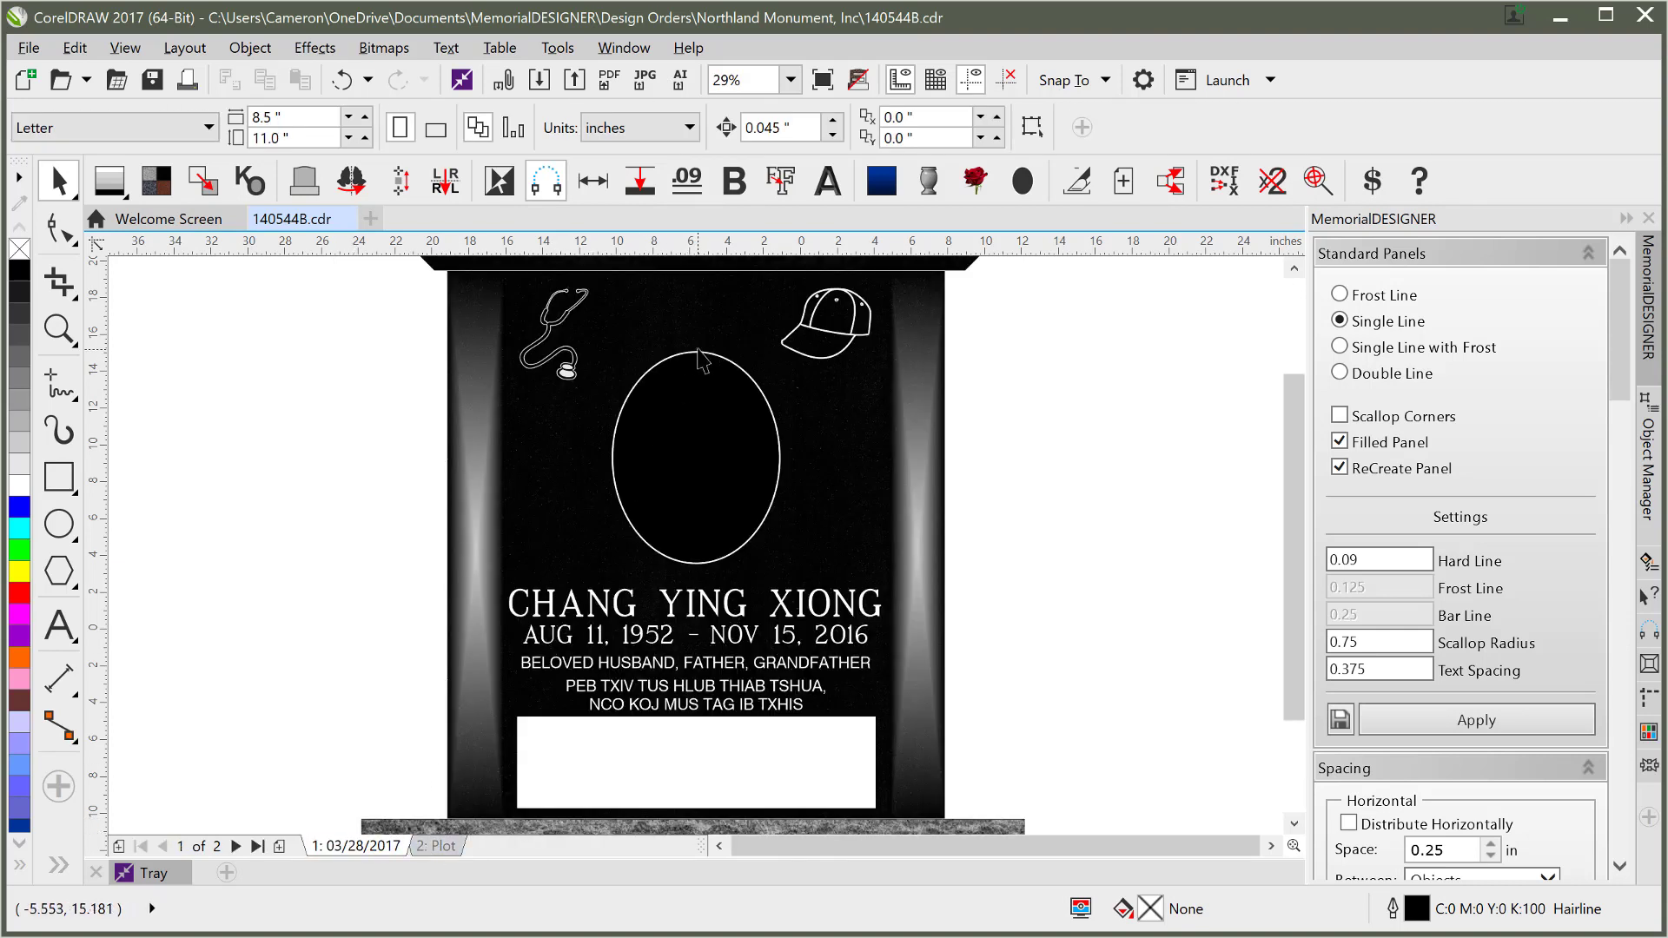
click(699, 352)
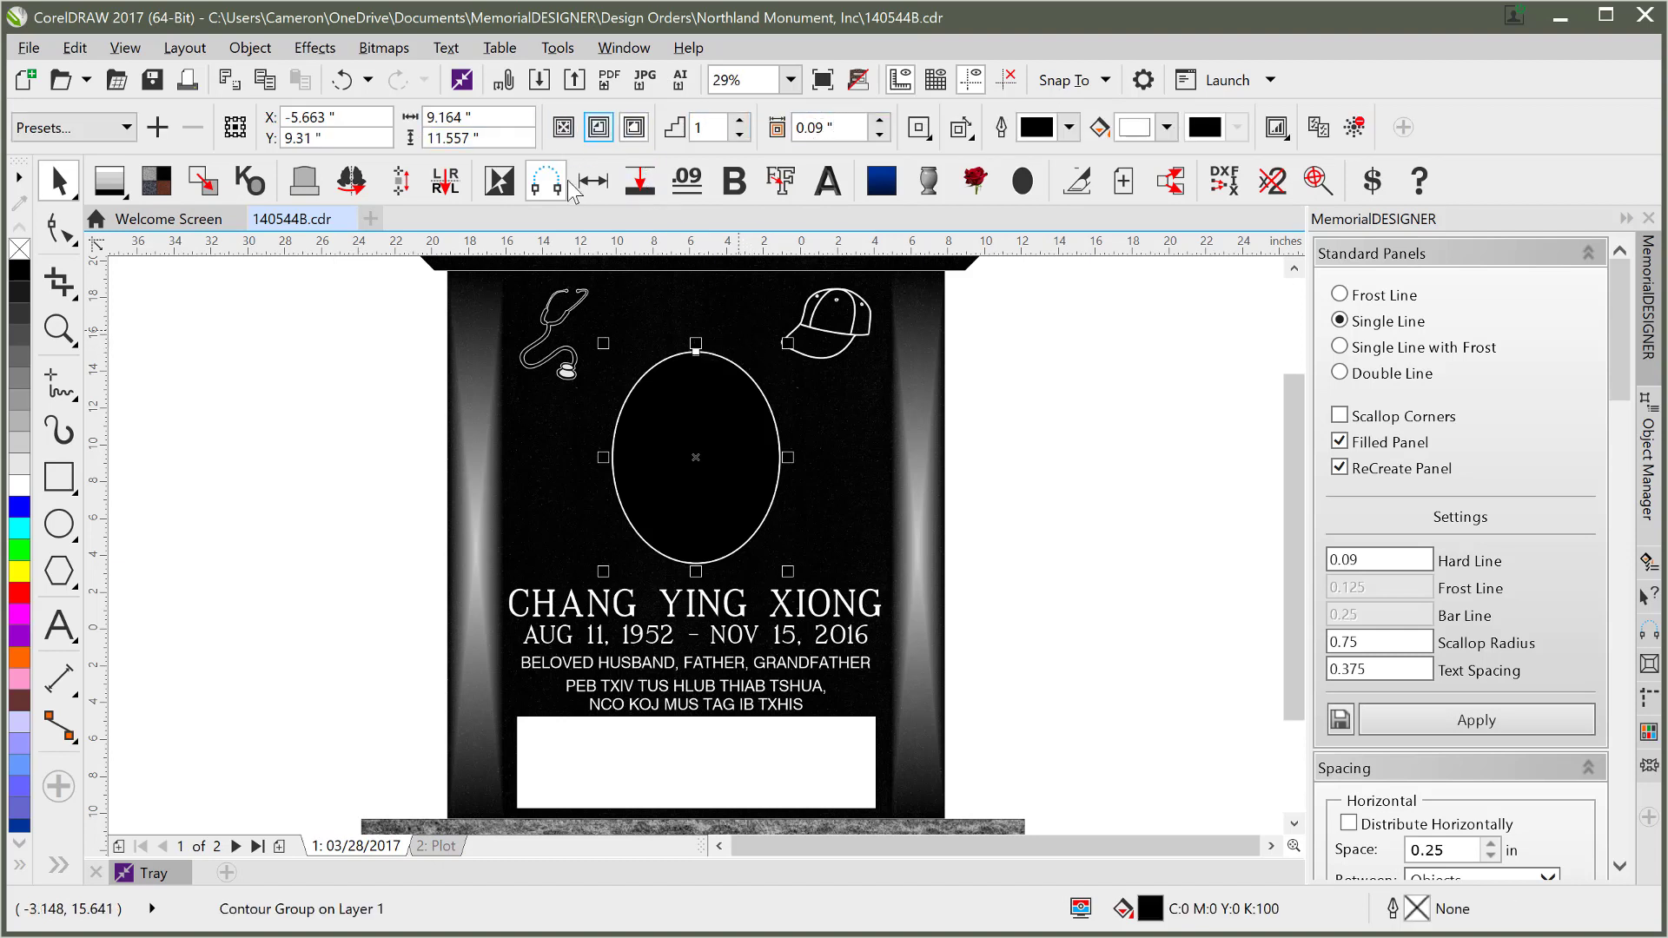
click(434, 841)
click(688, 351)
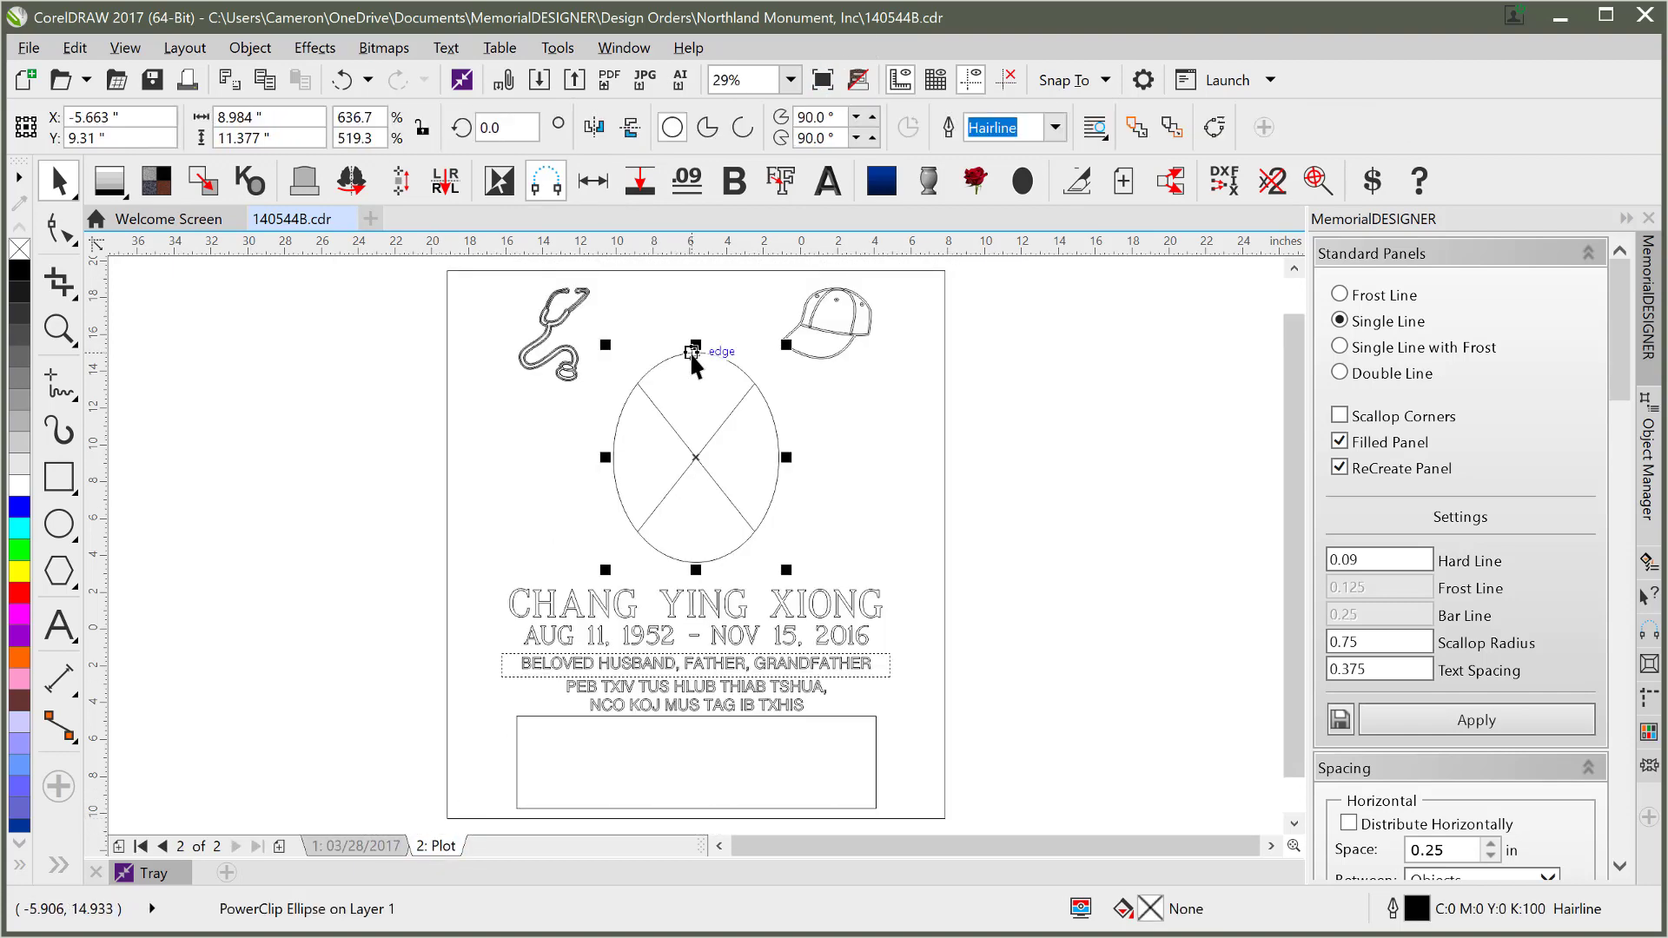
click(783, 184)
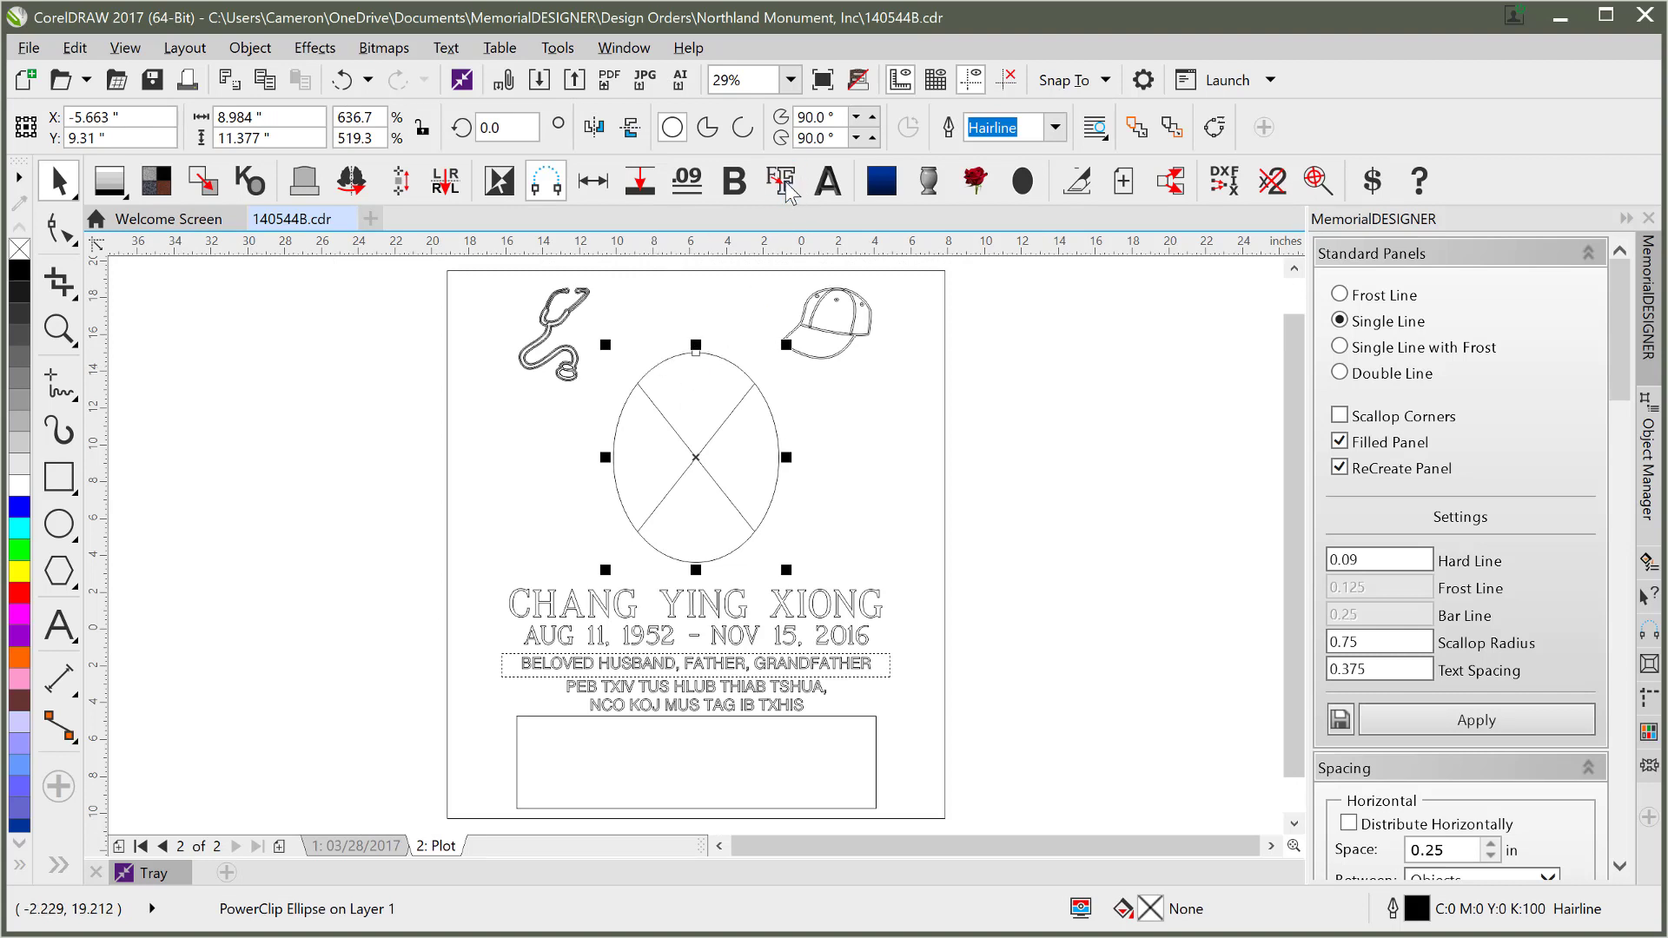
click(997, 362)
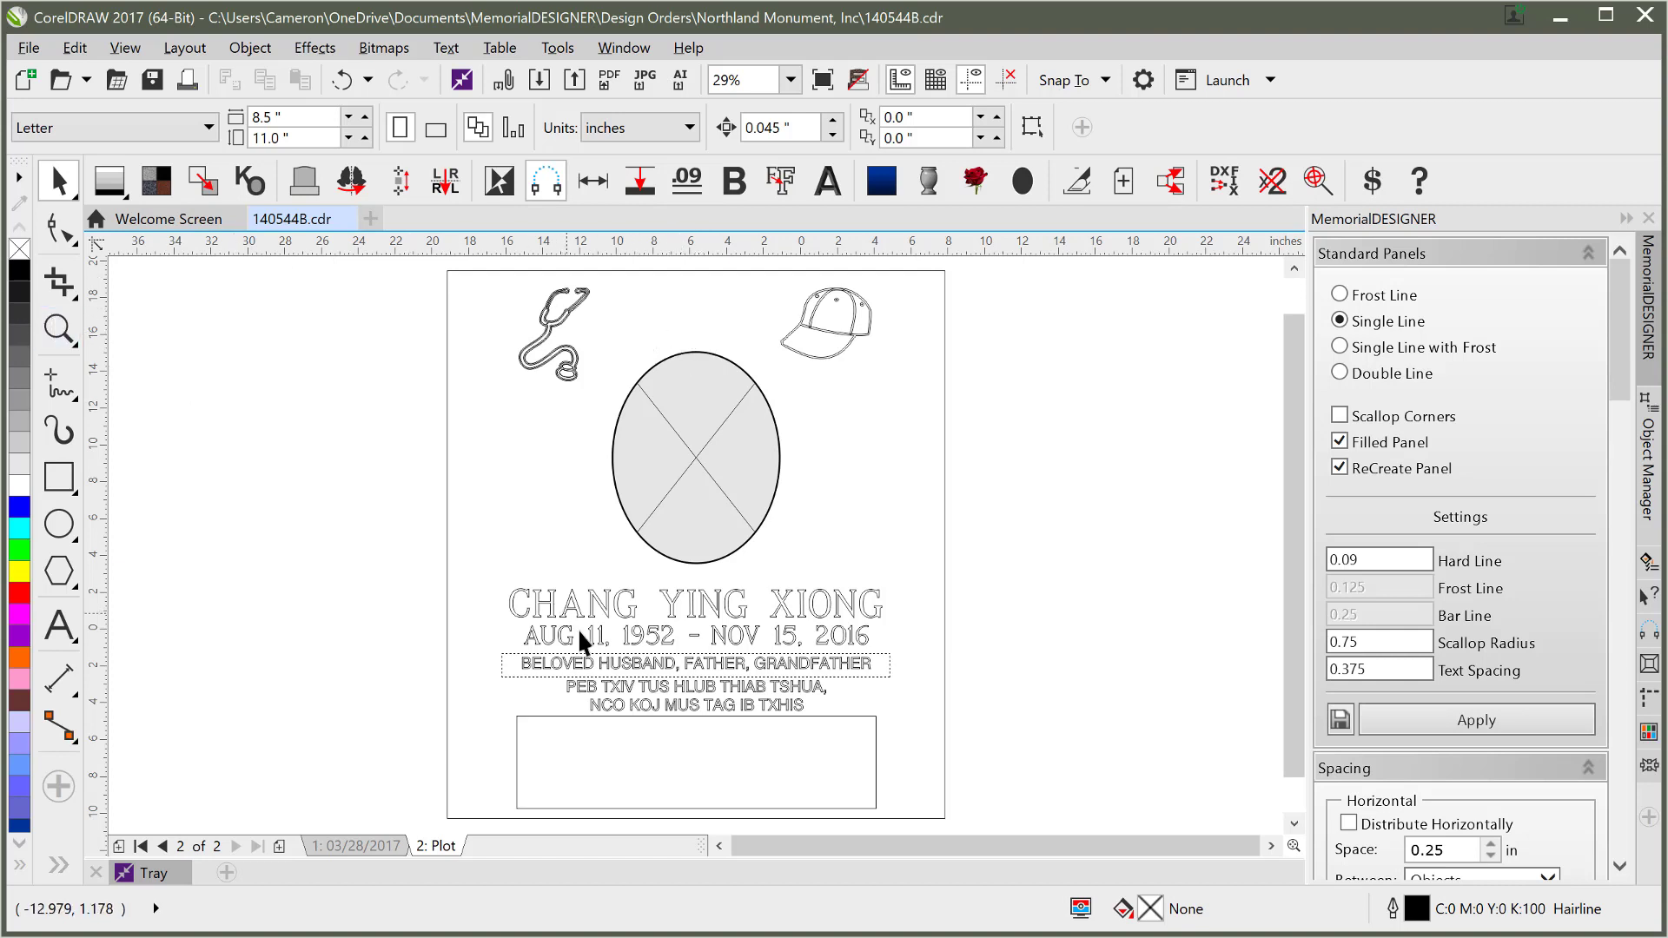
- Convert the "BELOVED HUSBAND, FATHER, GRANDFATHER" line from paragraph text to artistic text
click(539, 655)
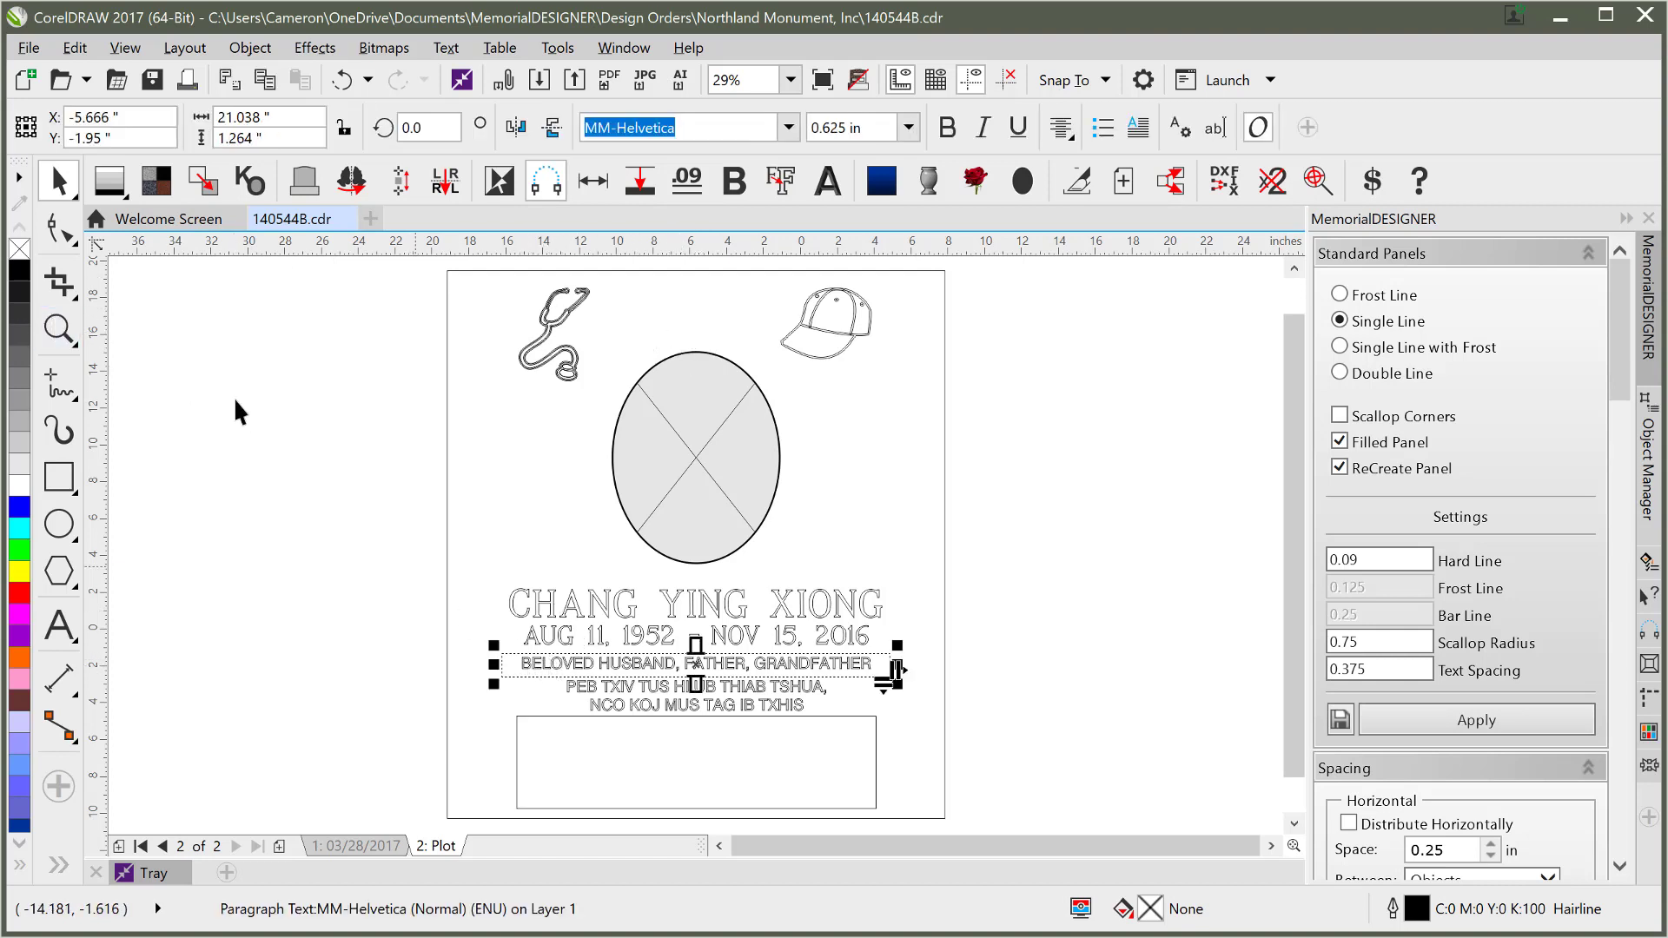
click(57, 334)
drag(477, 629, 914, 711)
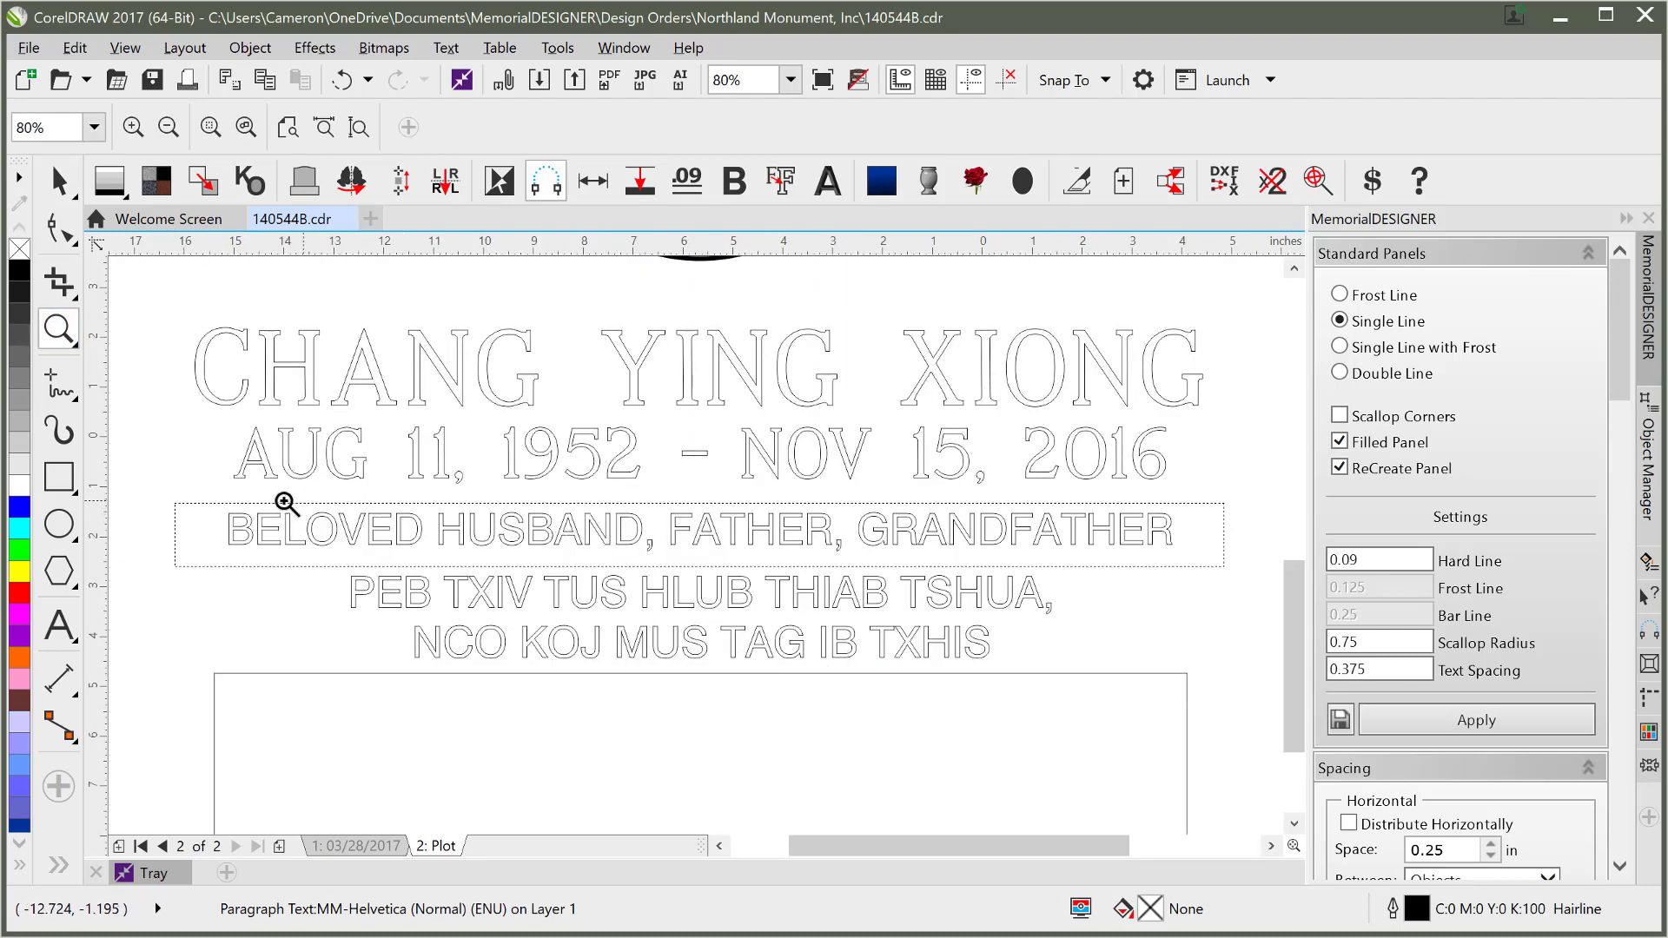
click(59, 181)
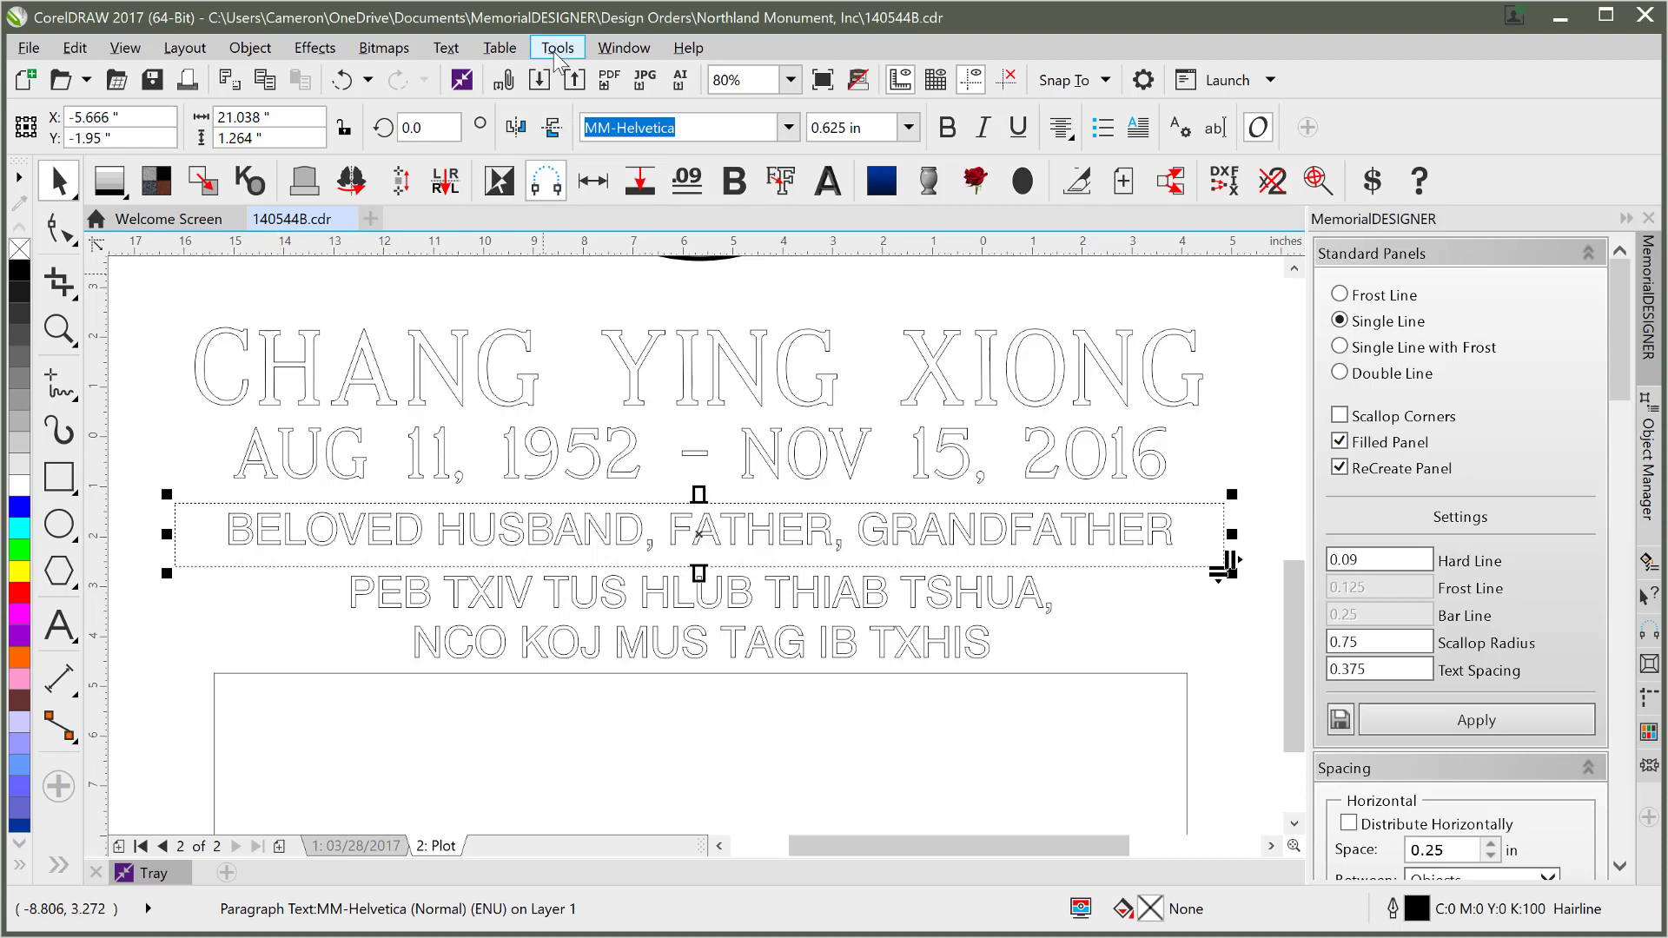
click(446, 54)
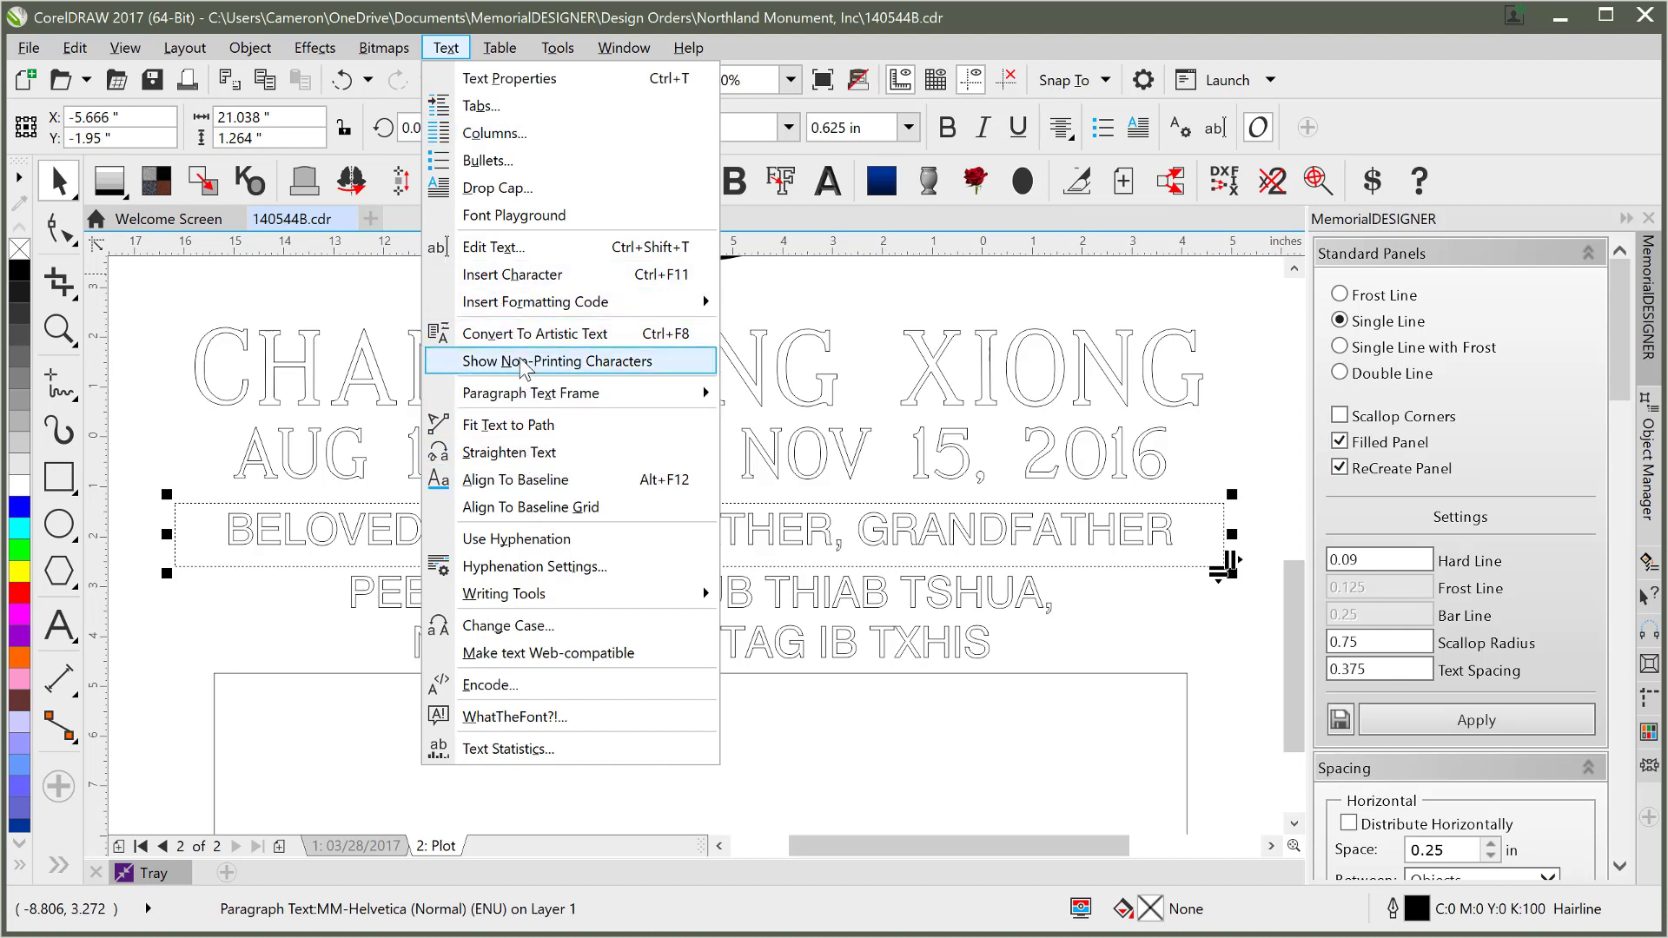
click(659, 335)
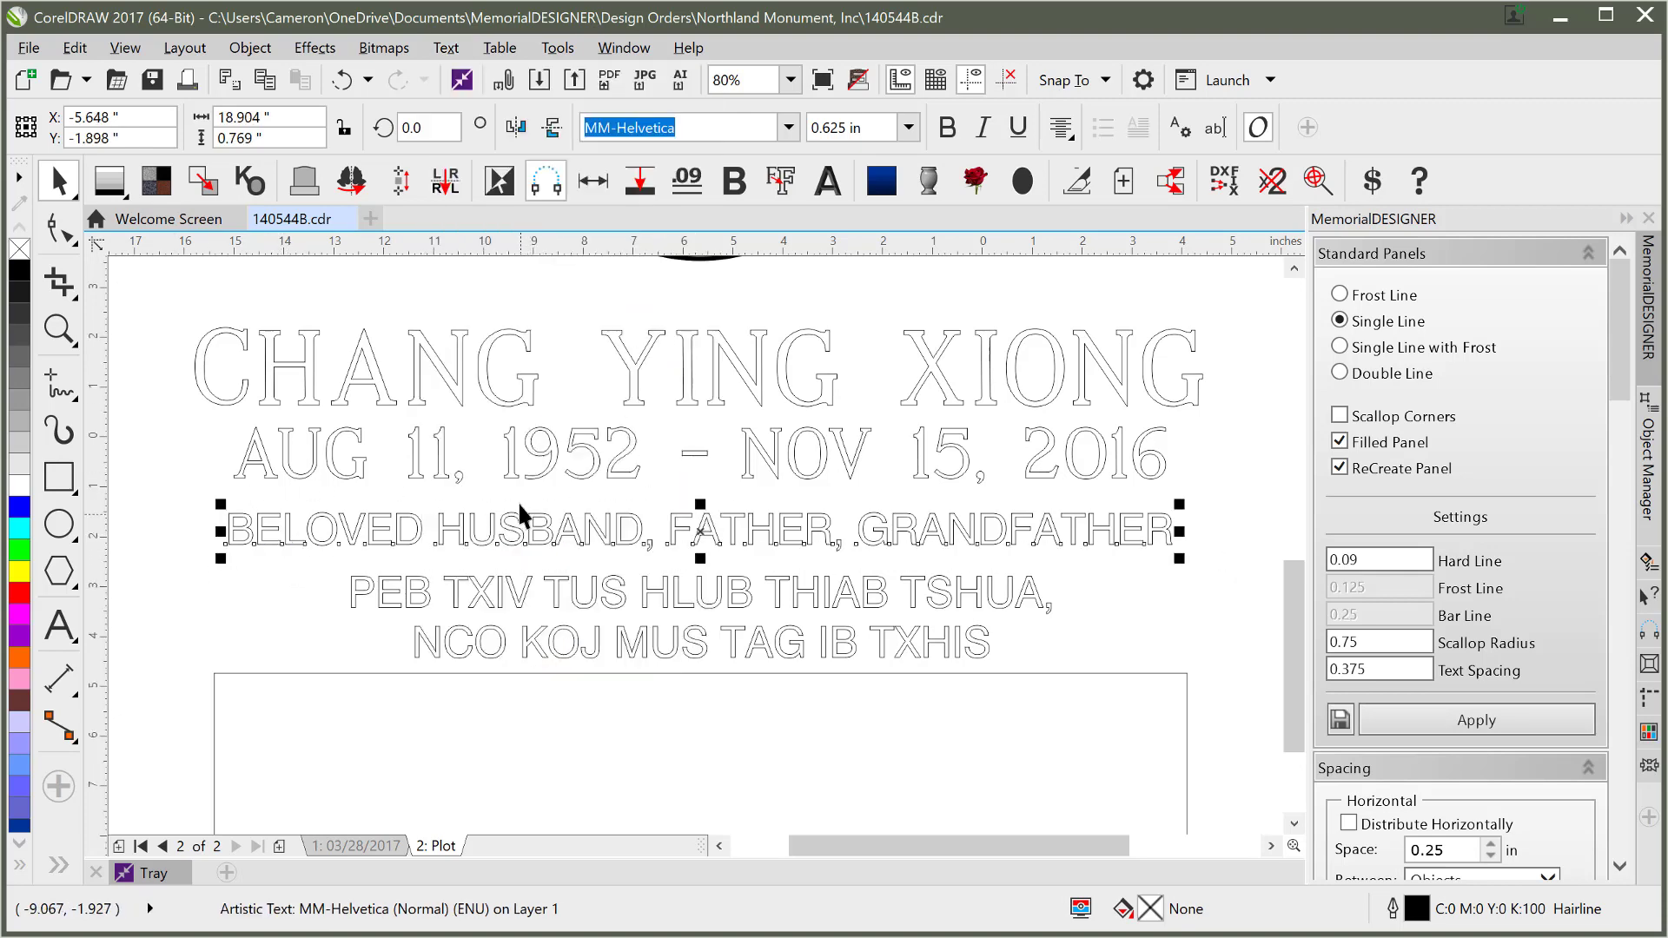
click(549, 48)
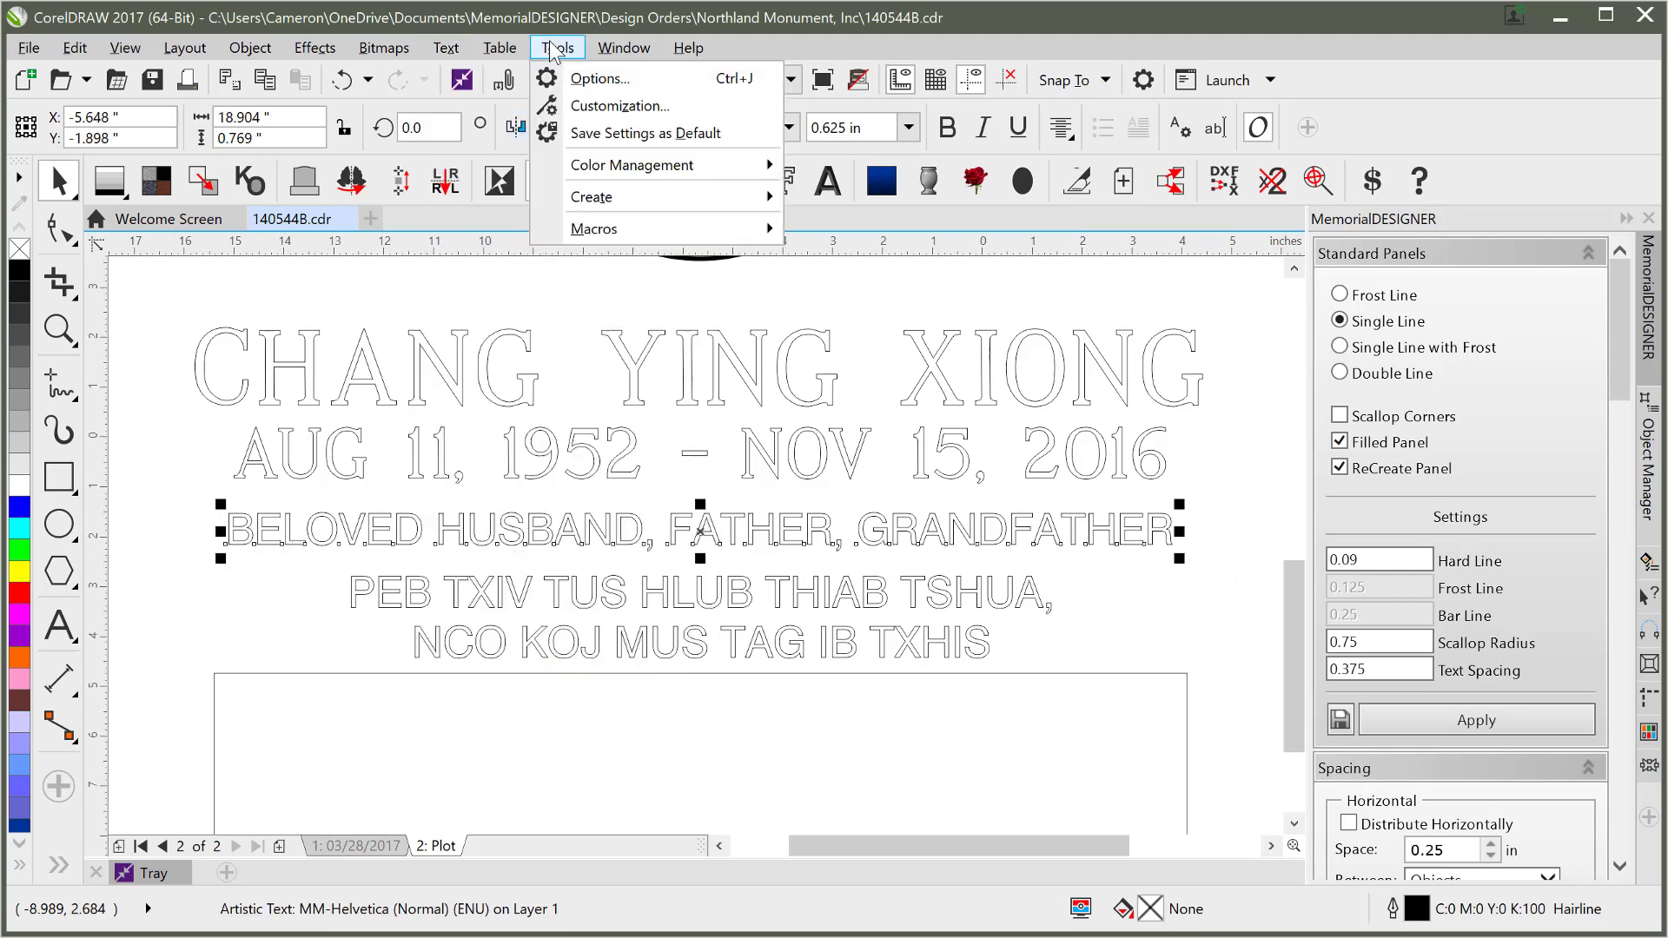
mouse_move(447, 50)
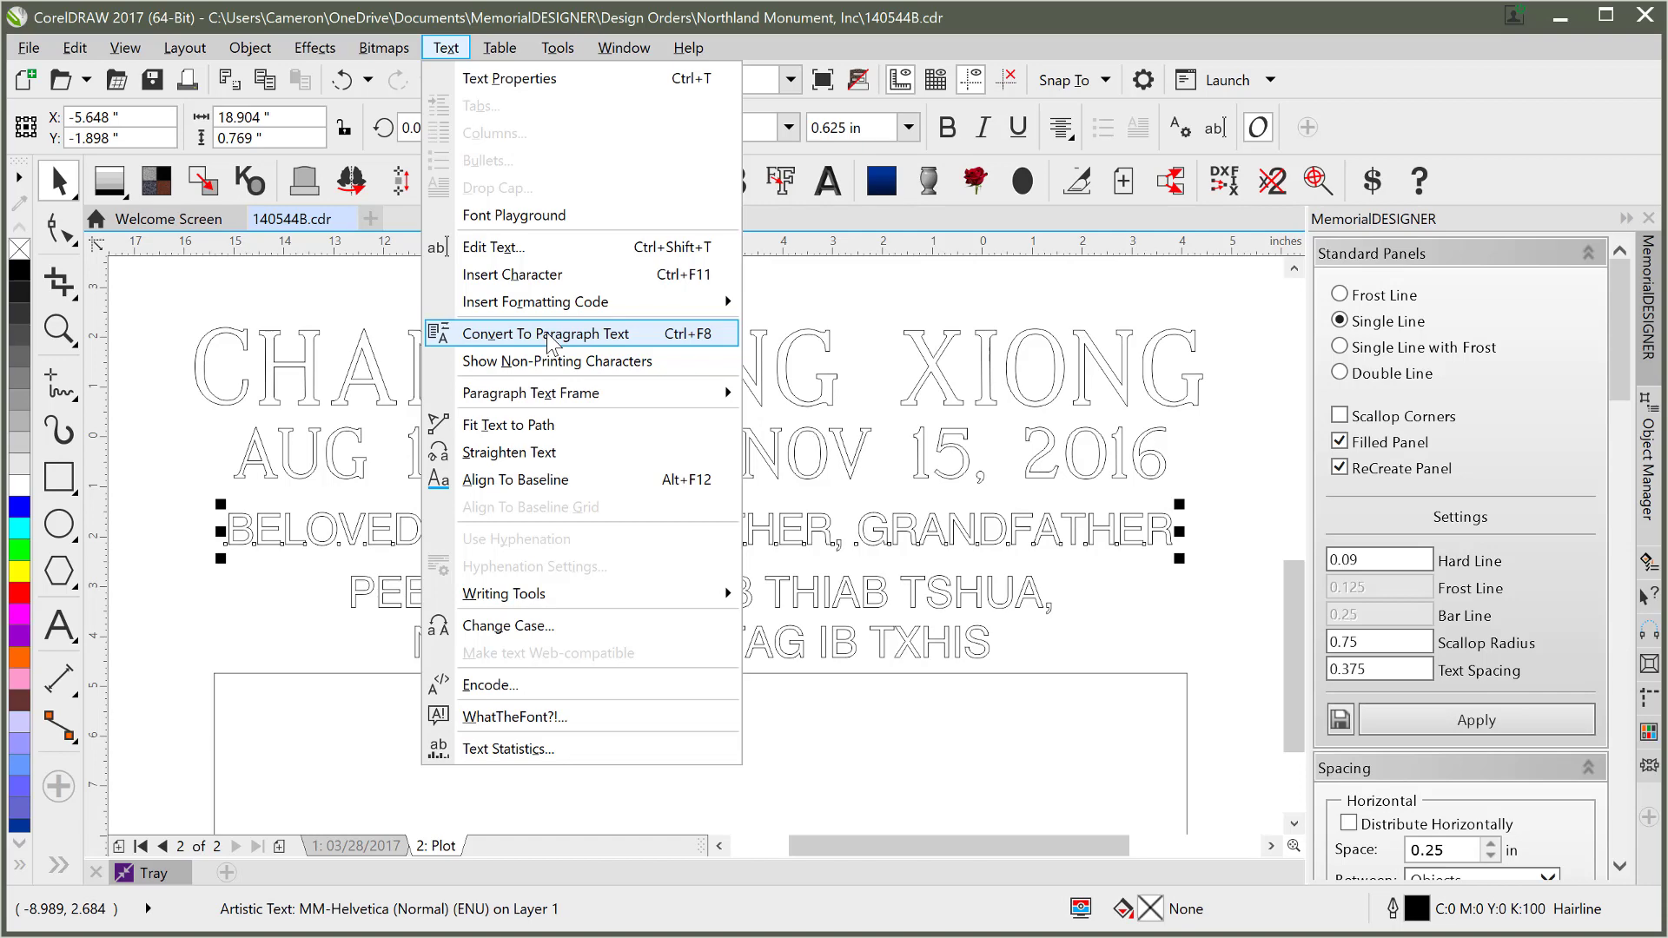
click(357, 283)
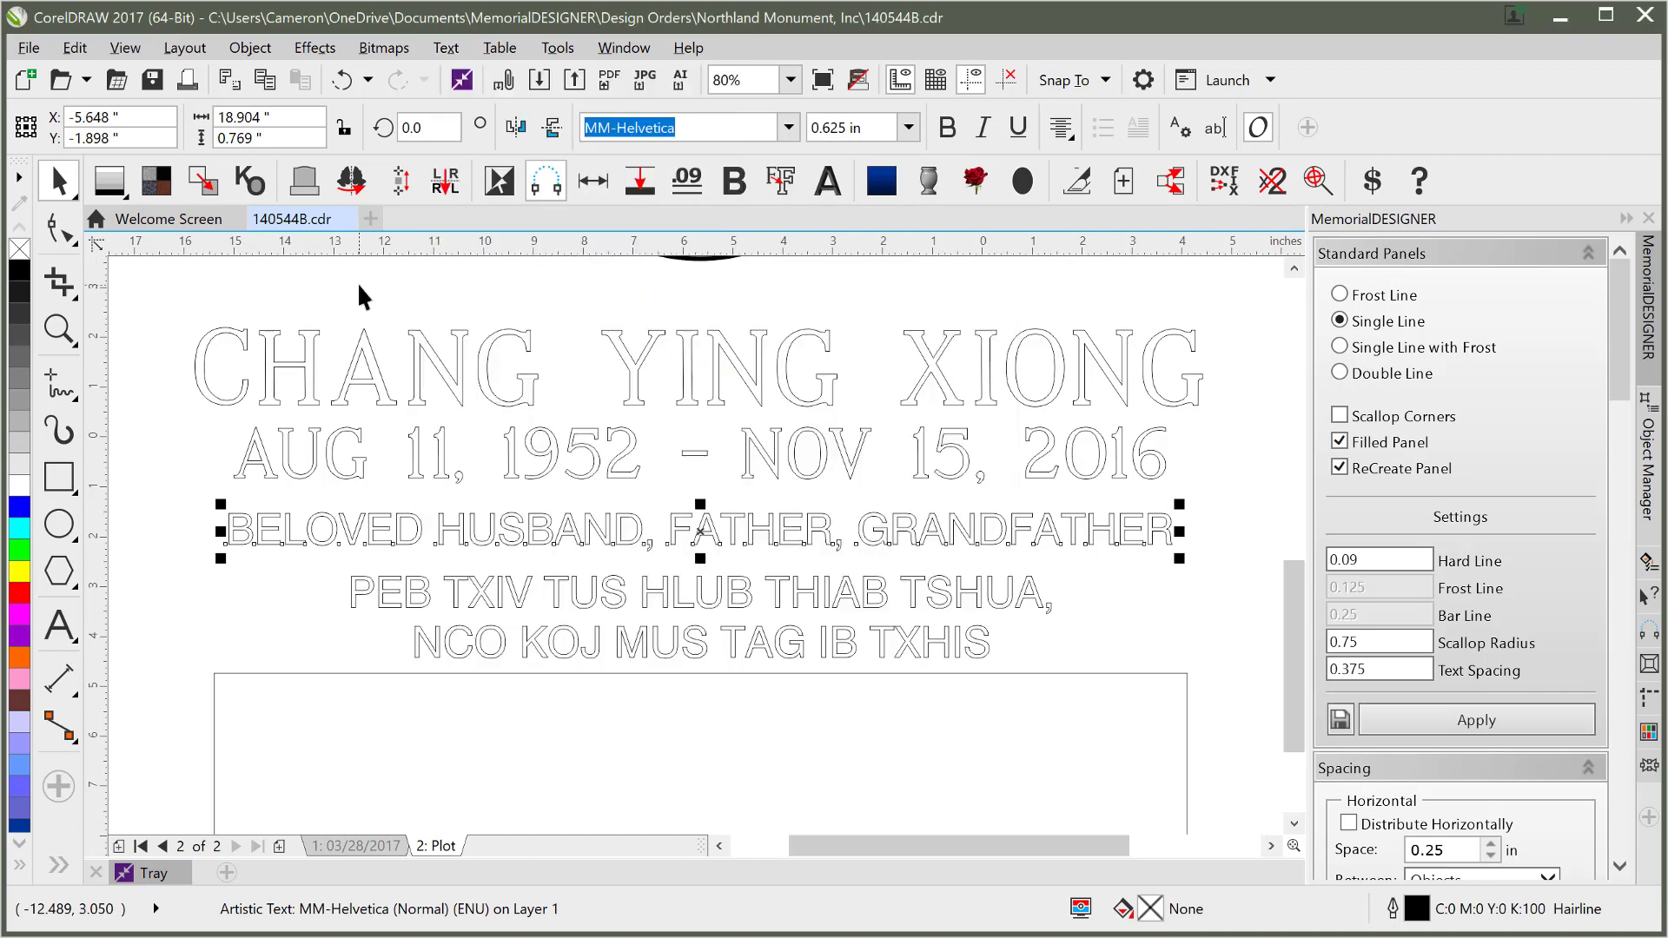
click(422, 285)
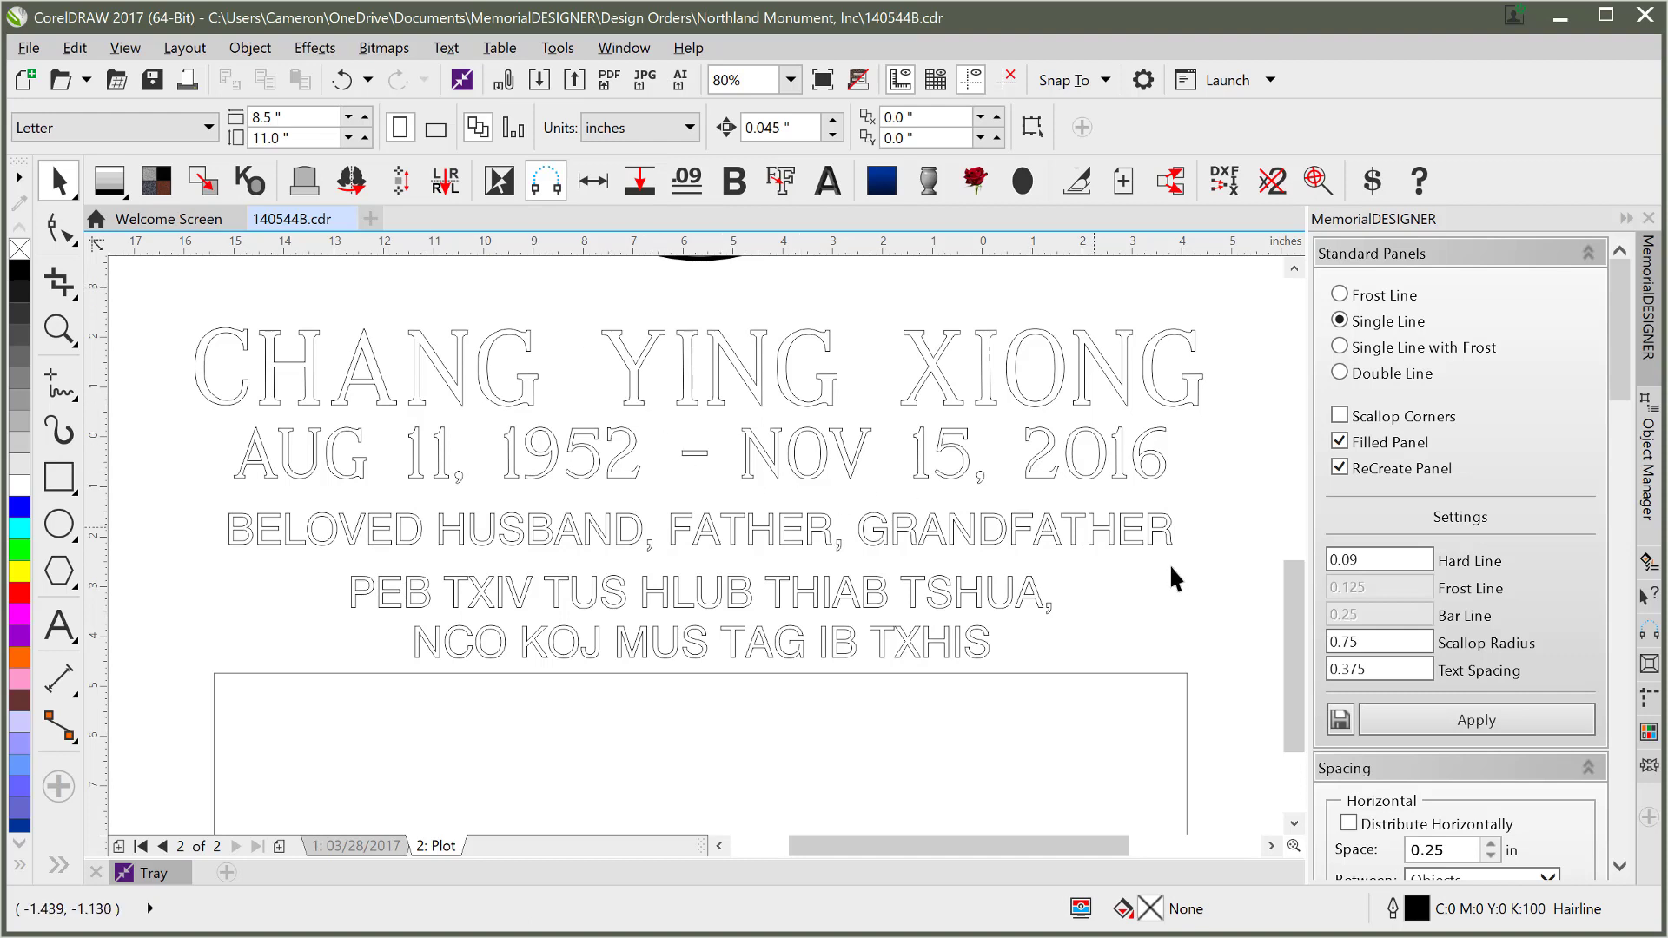
- Delete the empty rectangle below the epitaph text on the Plot page
click(1106, 673)
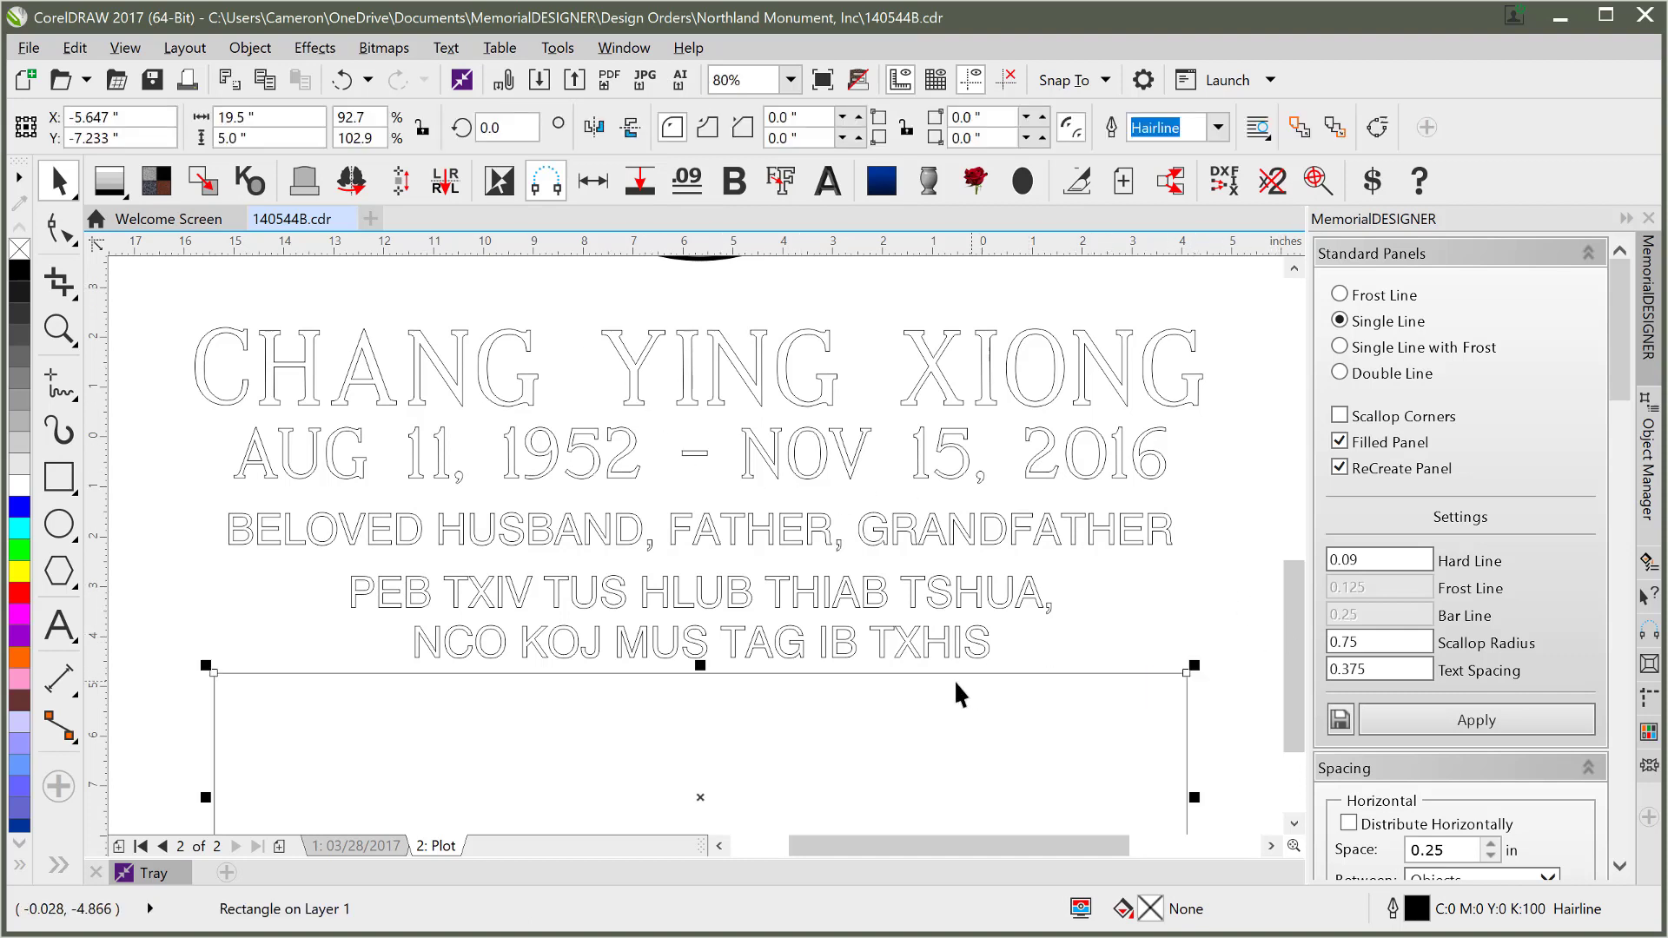
scroll(1003, 626, down, 1)
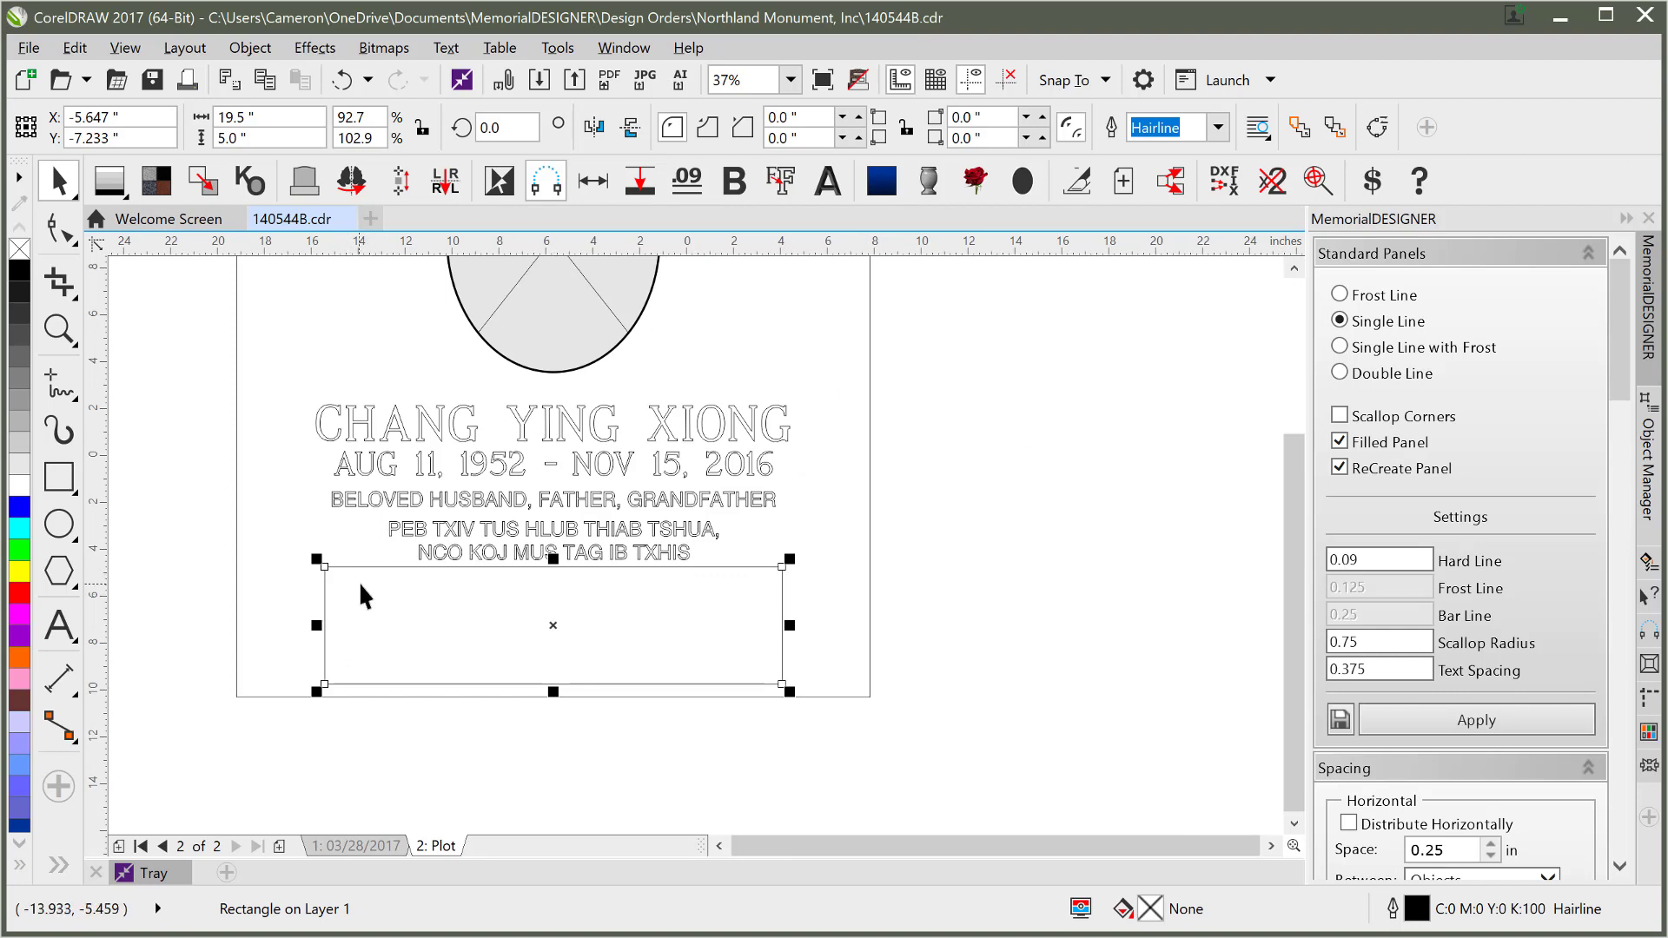
key(Delete)
- Convert the portrait oval and its contour border to unfilled hairline outlines
drag(1295, 576, 1279, 469)
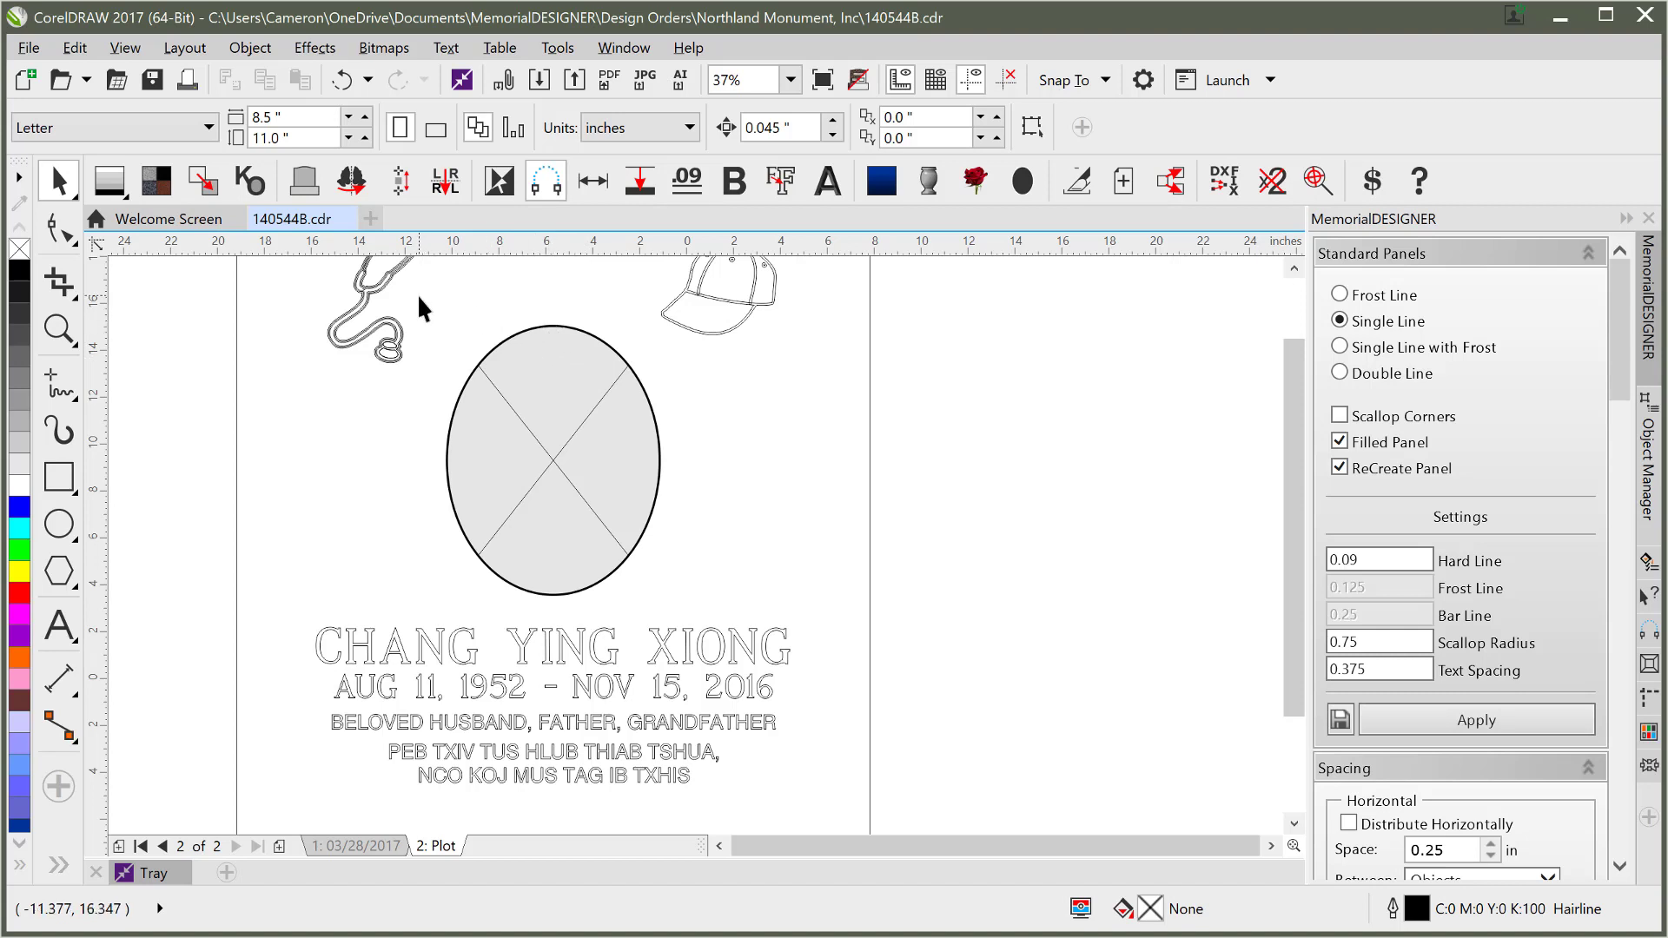
drag(611, 512, 709, 612)
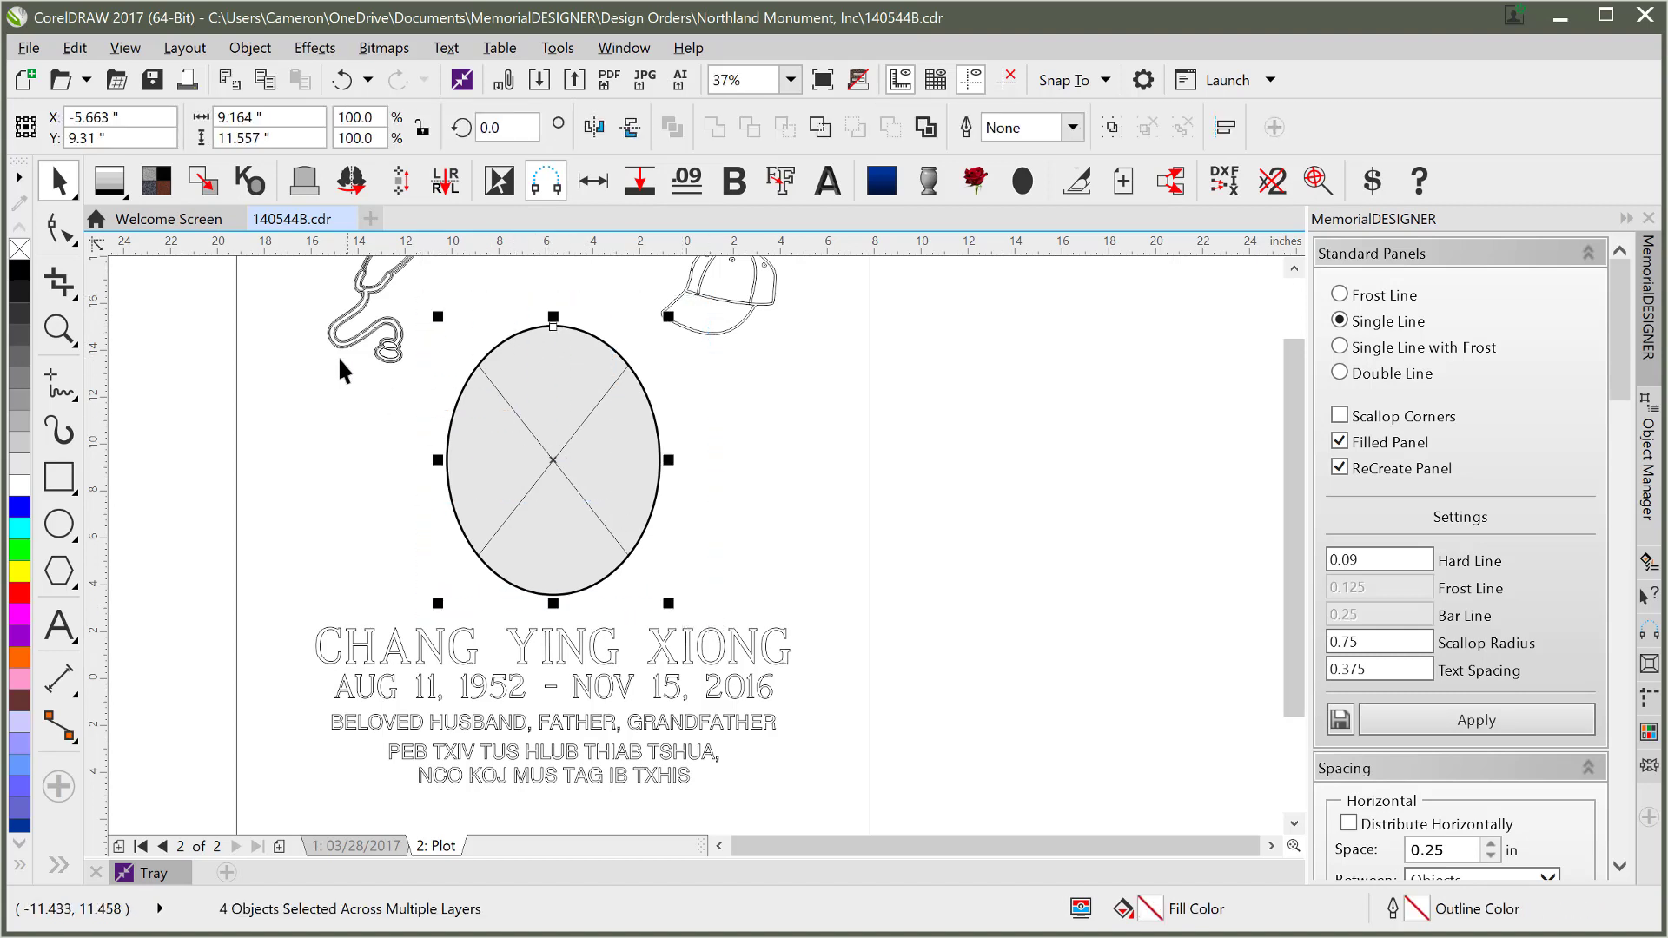
shift+click(203, 186)
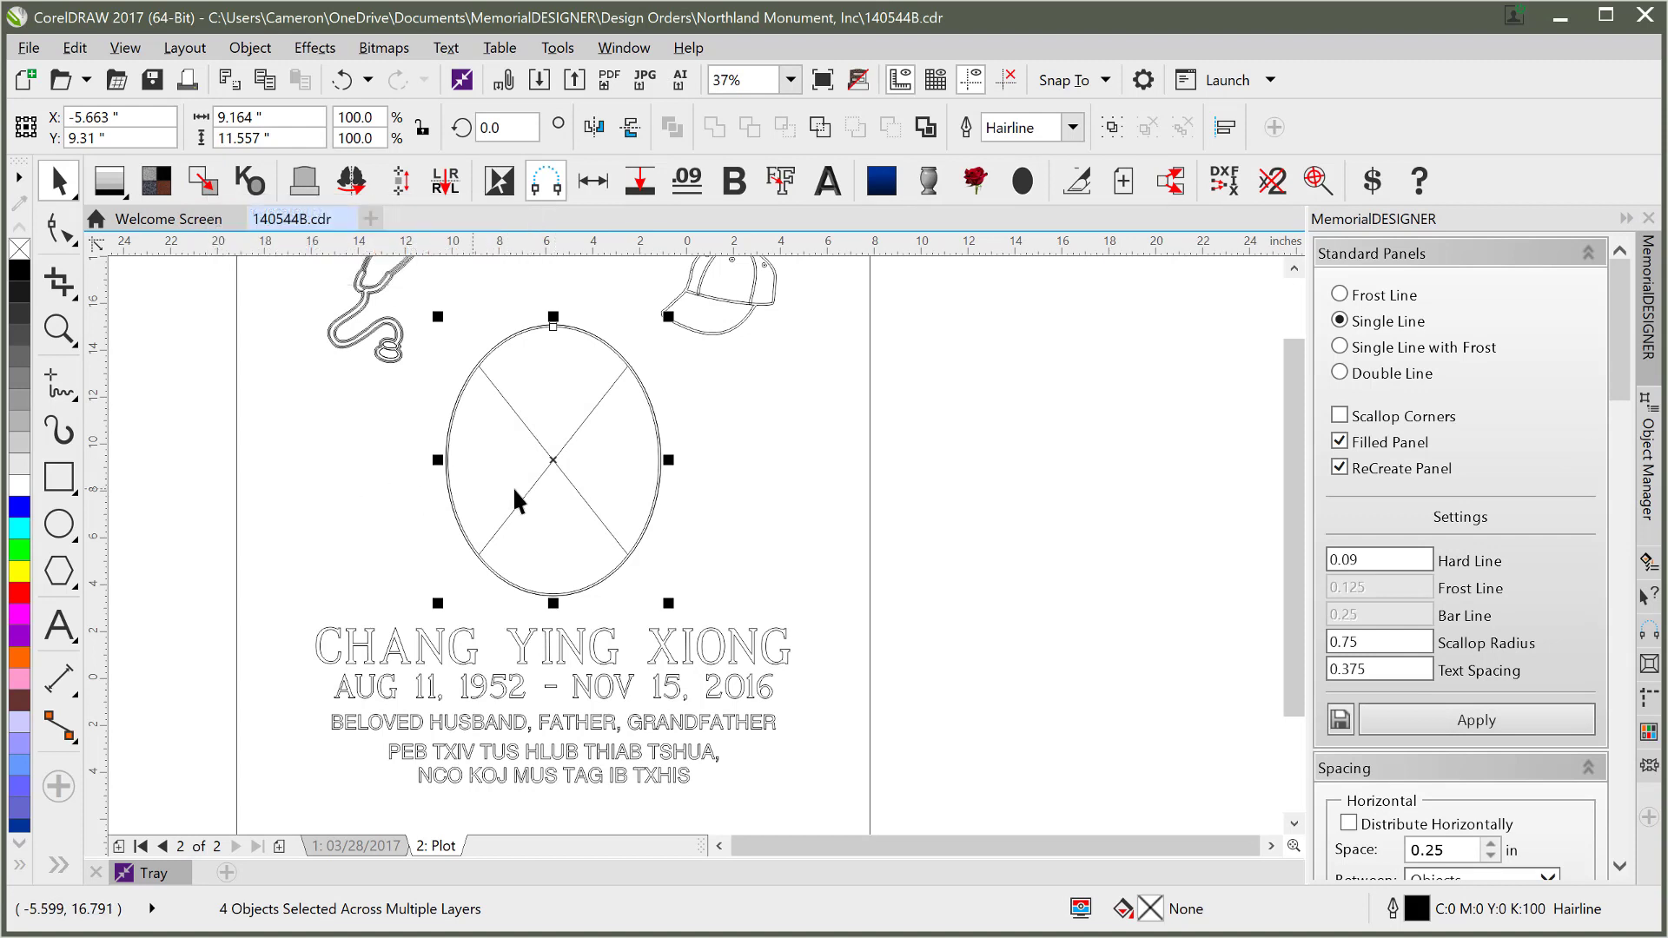
click(497, 301)
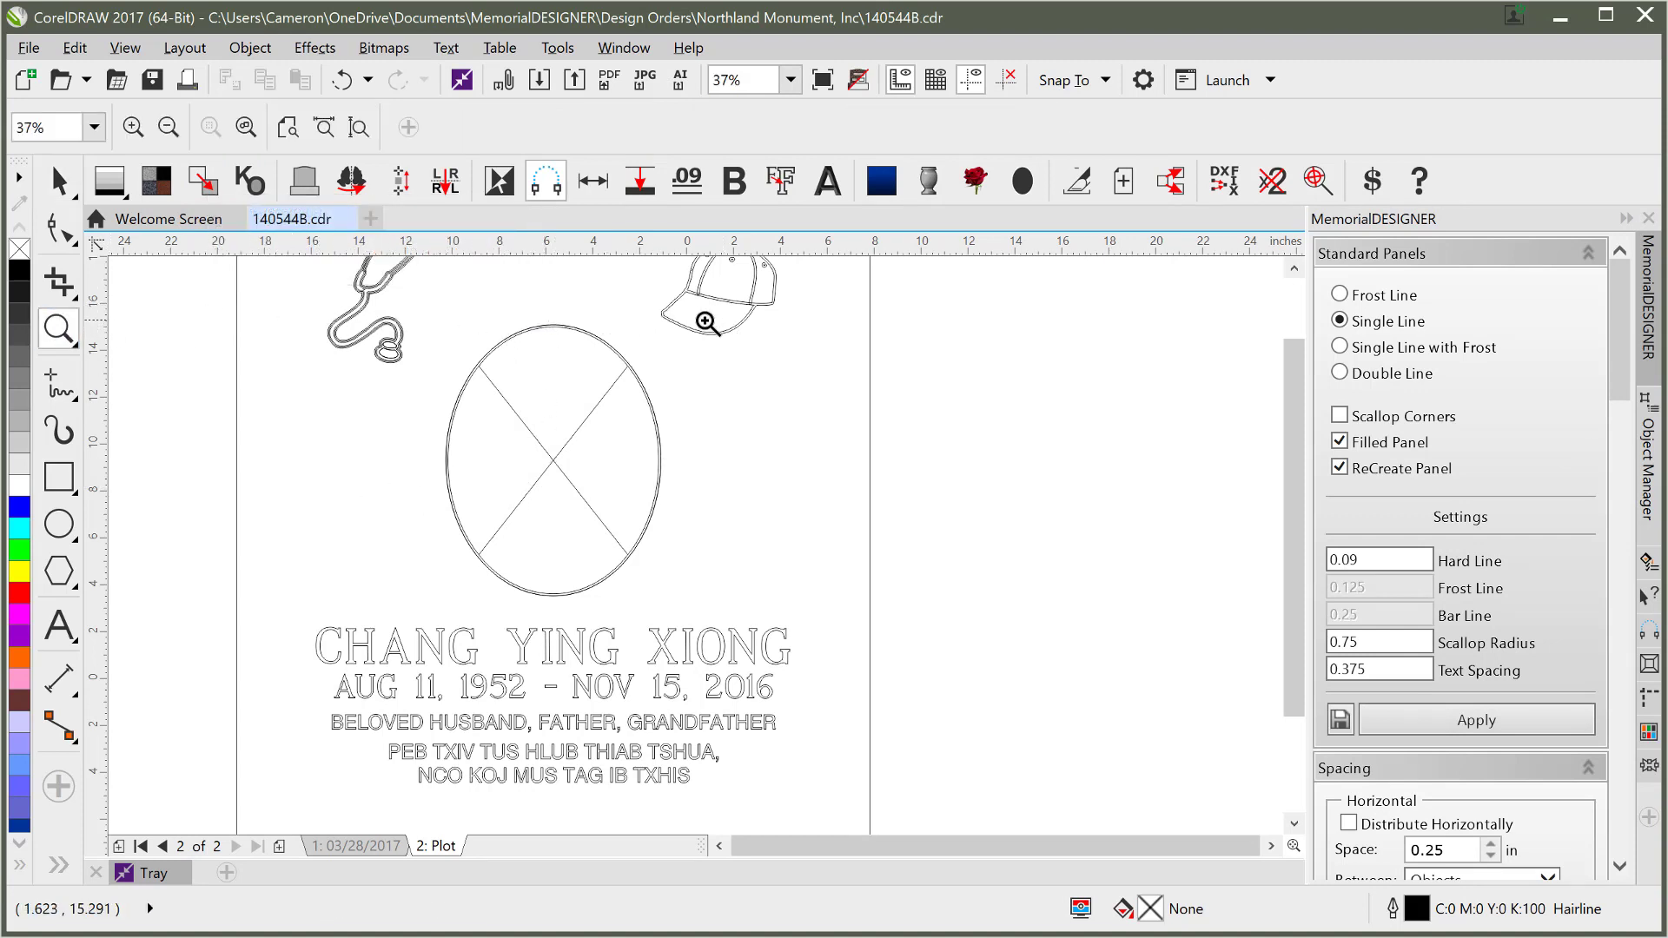
- Examine the overlapping curves of the baseball cap where the centre panel band meets the outer outline
right_click(708, 315)
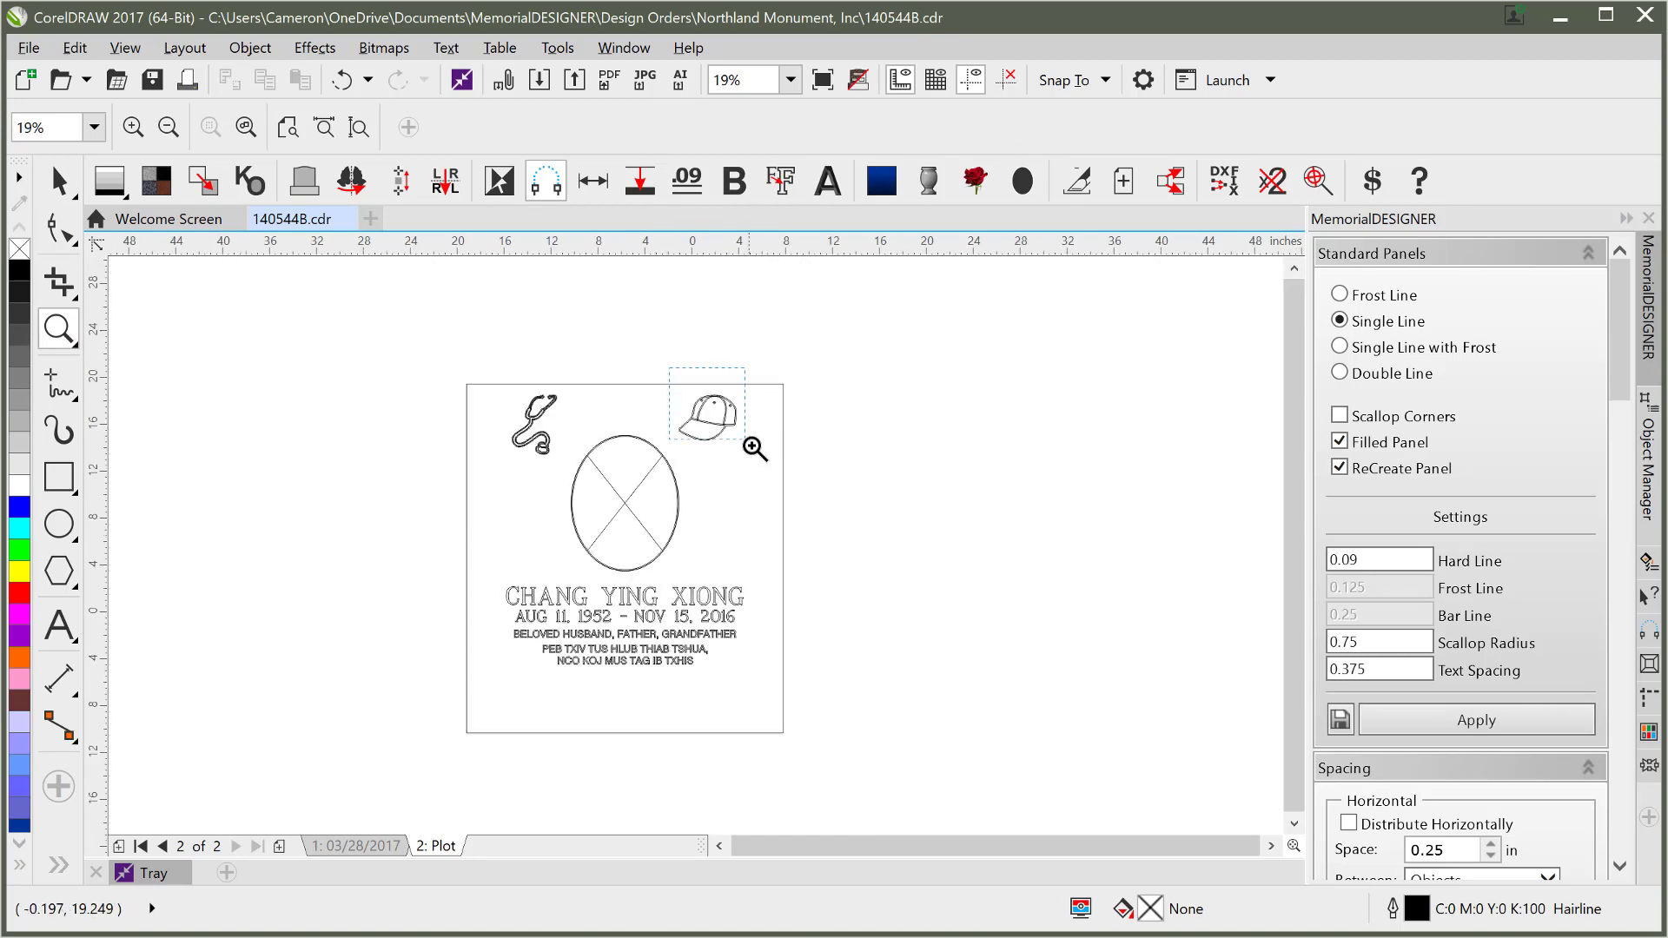
drag(753, 447, 752, 446)
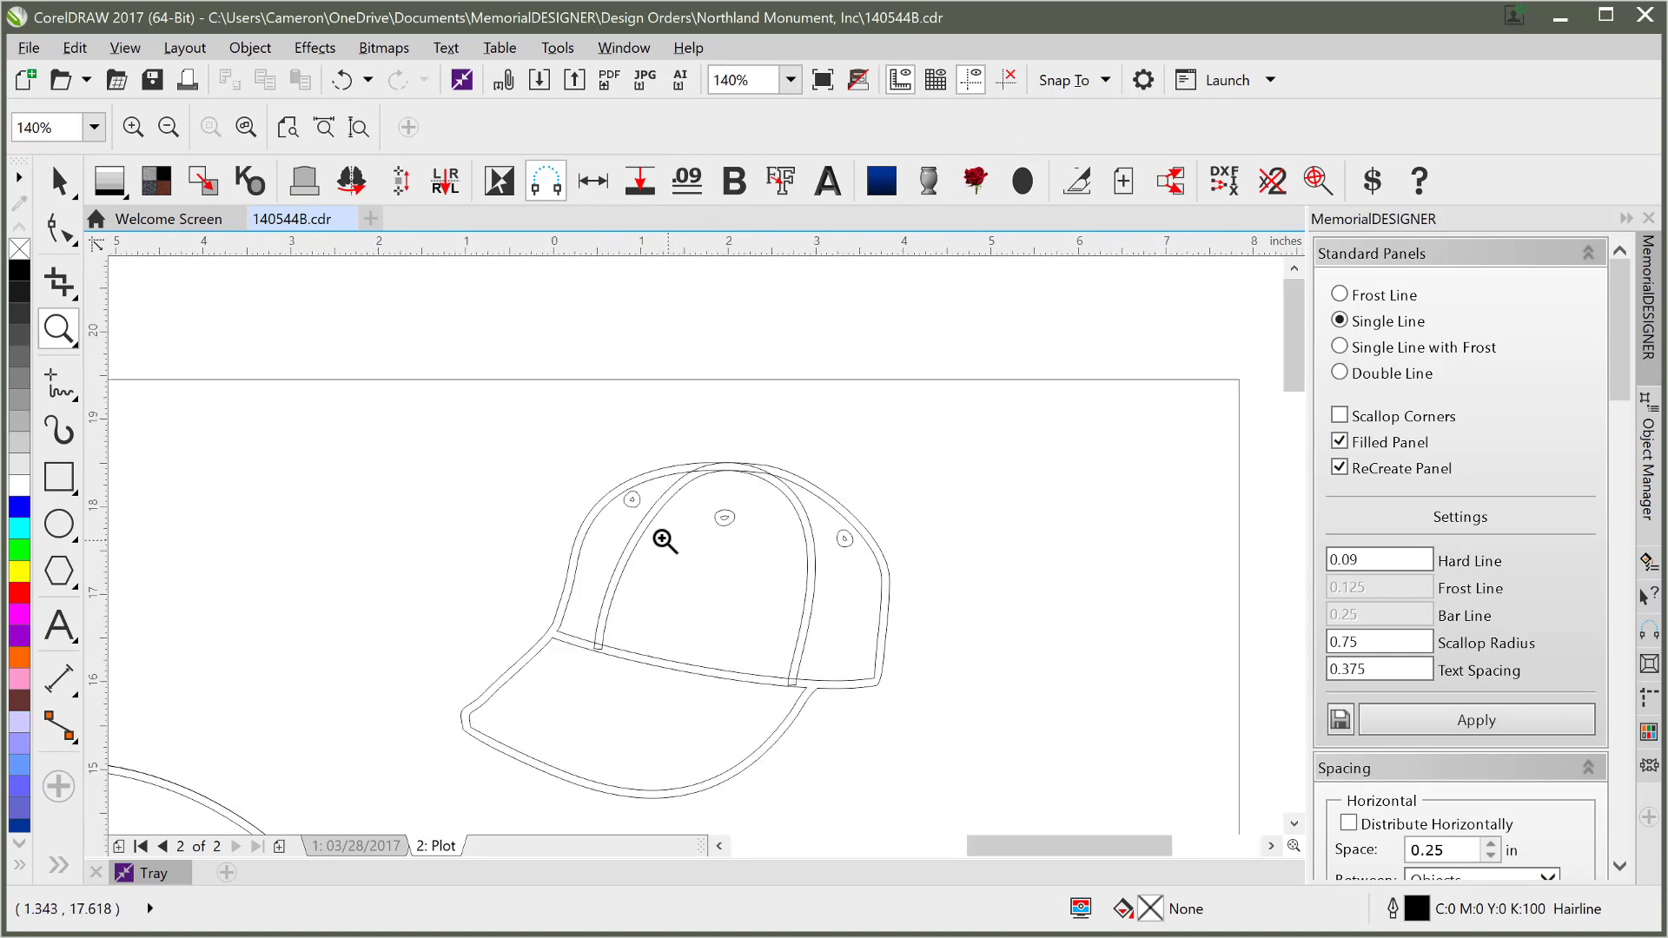
drag(525, 417, 956, 740)
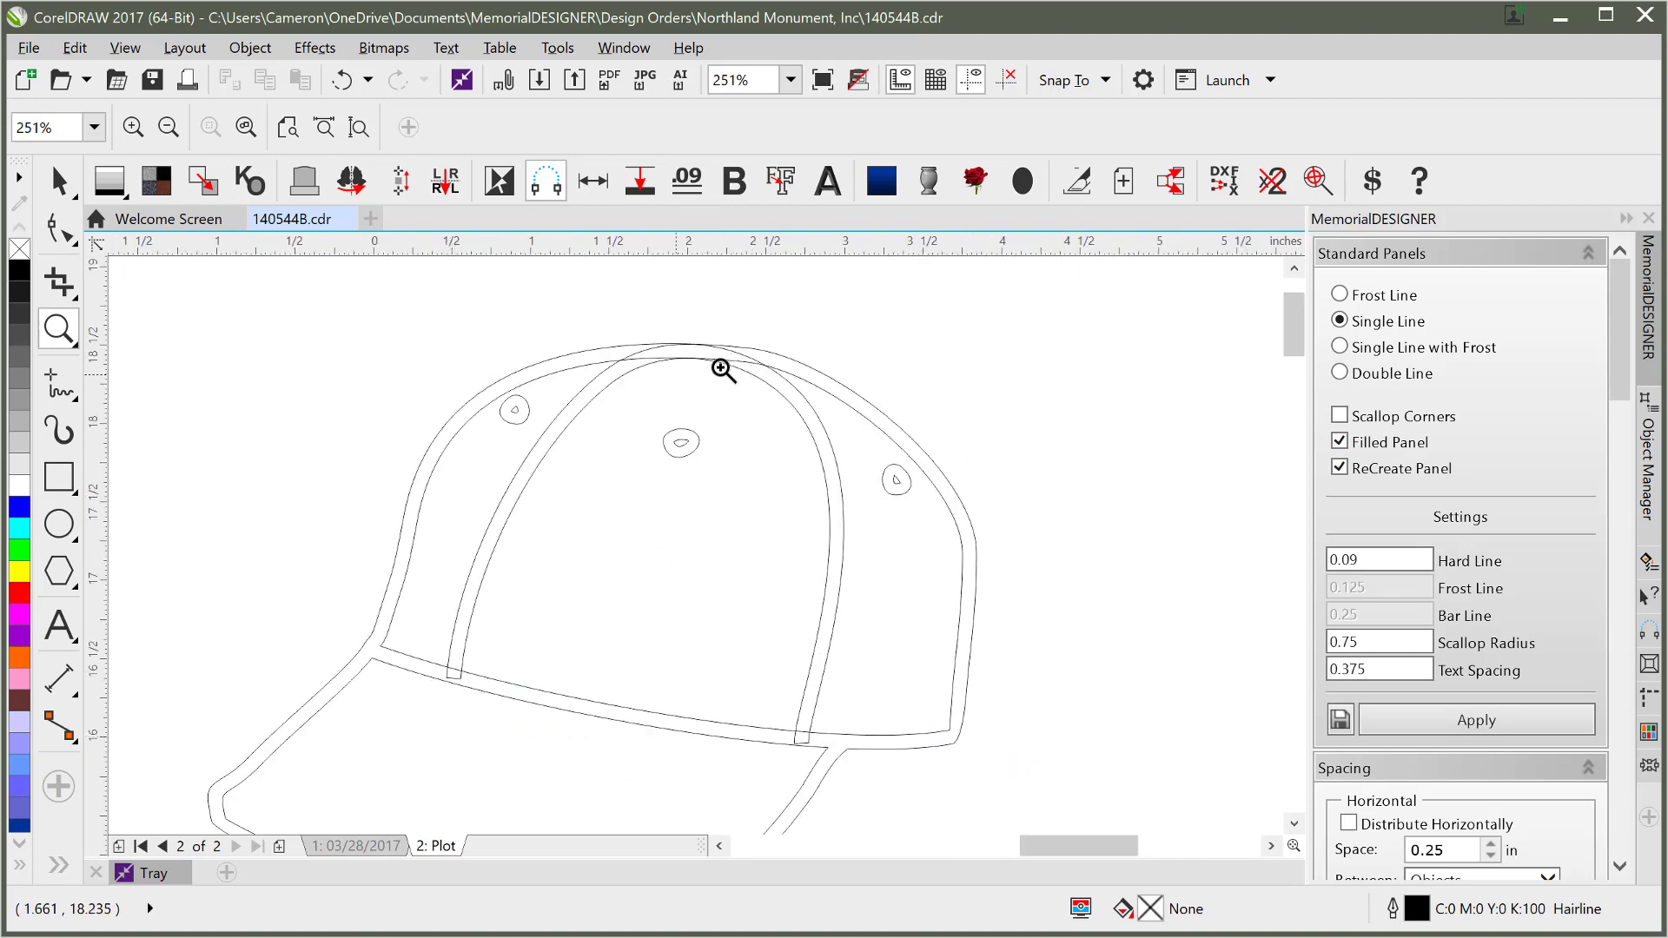
click(54, 174)
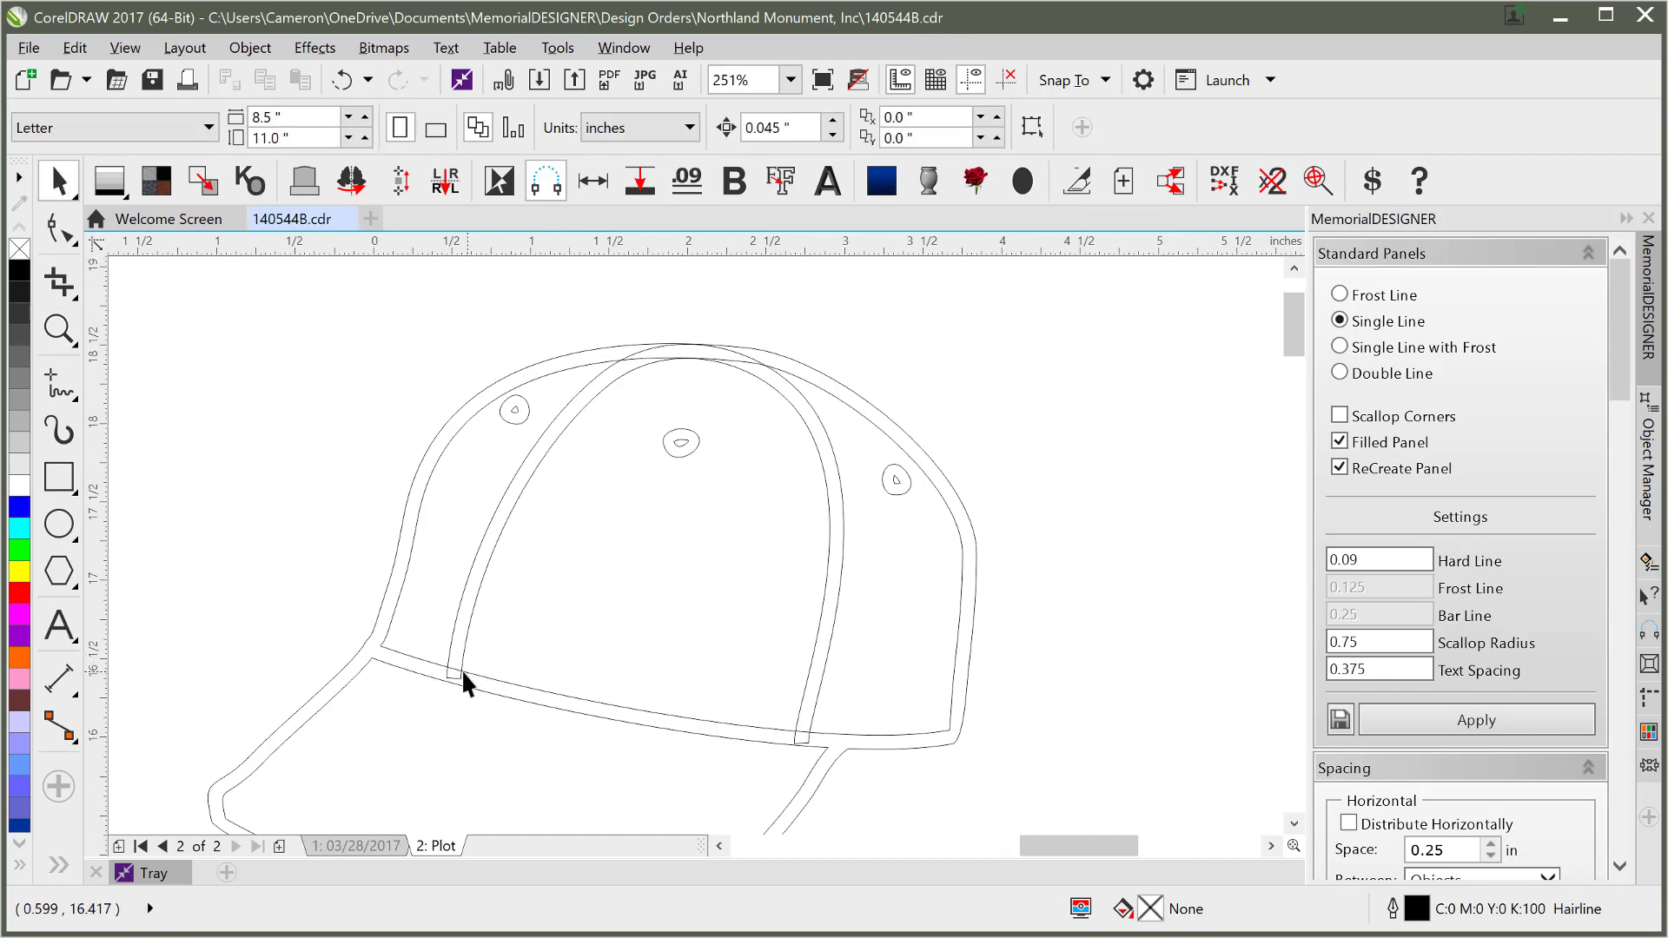
click(623, 372)
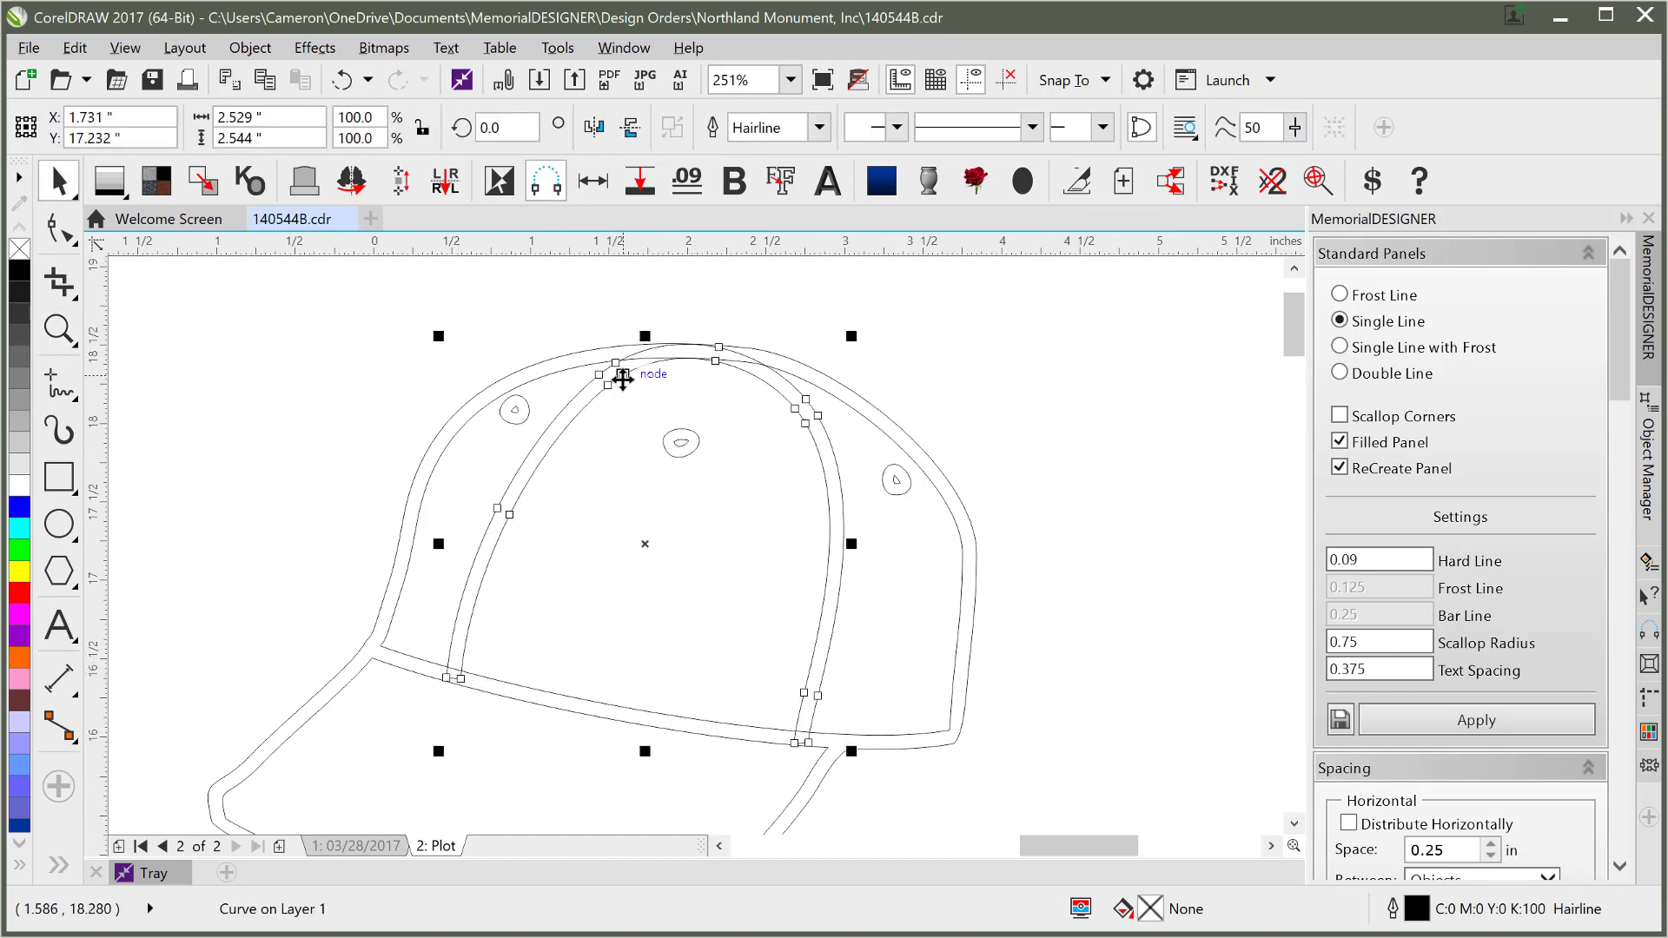
click(568, 365)
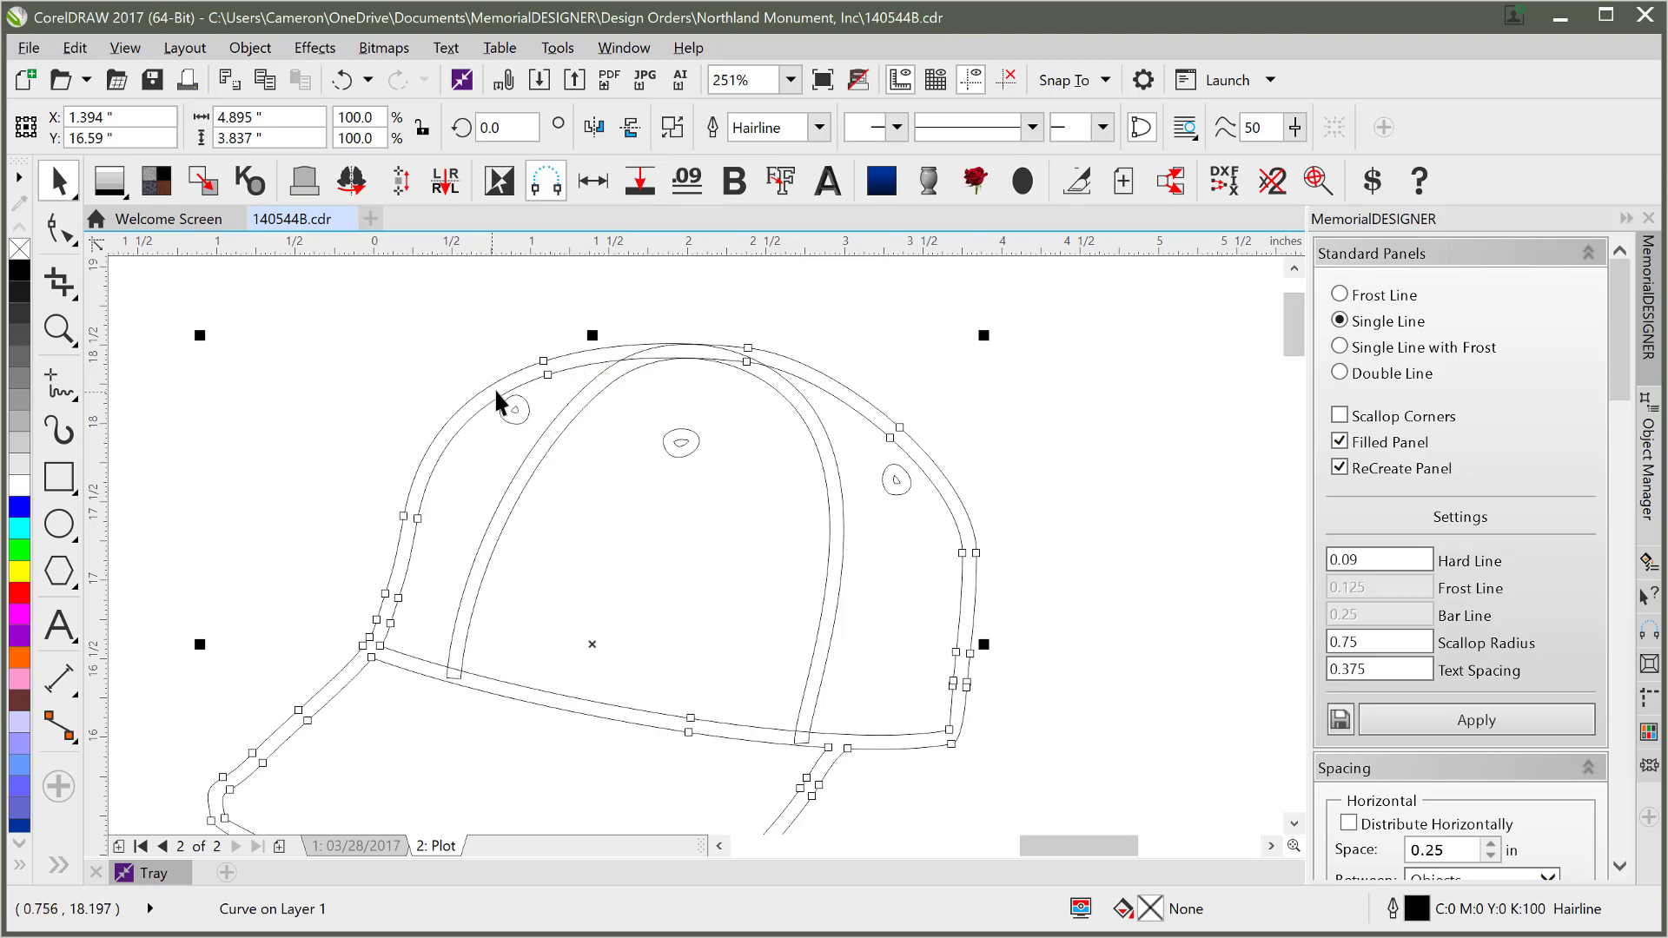
drag(512, 391, 357, 436)
key(ctrl+z)
- Weld the baseball cap's centre panel band and its outer outline into a single curve
click(600, 392)
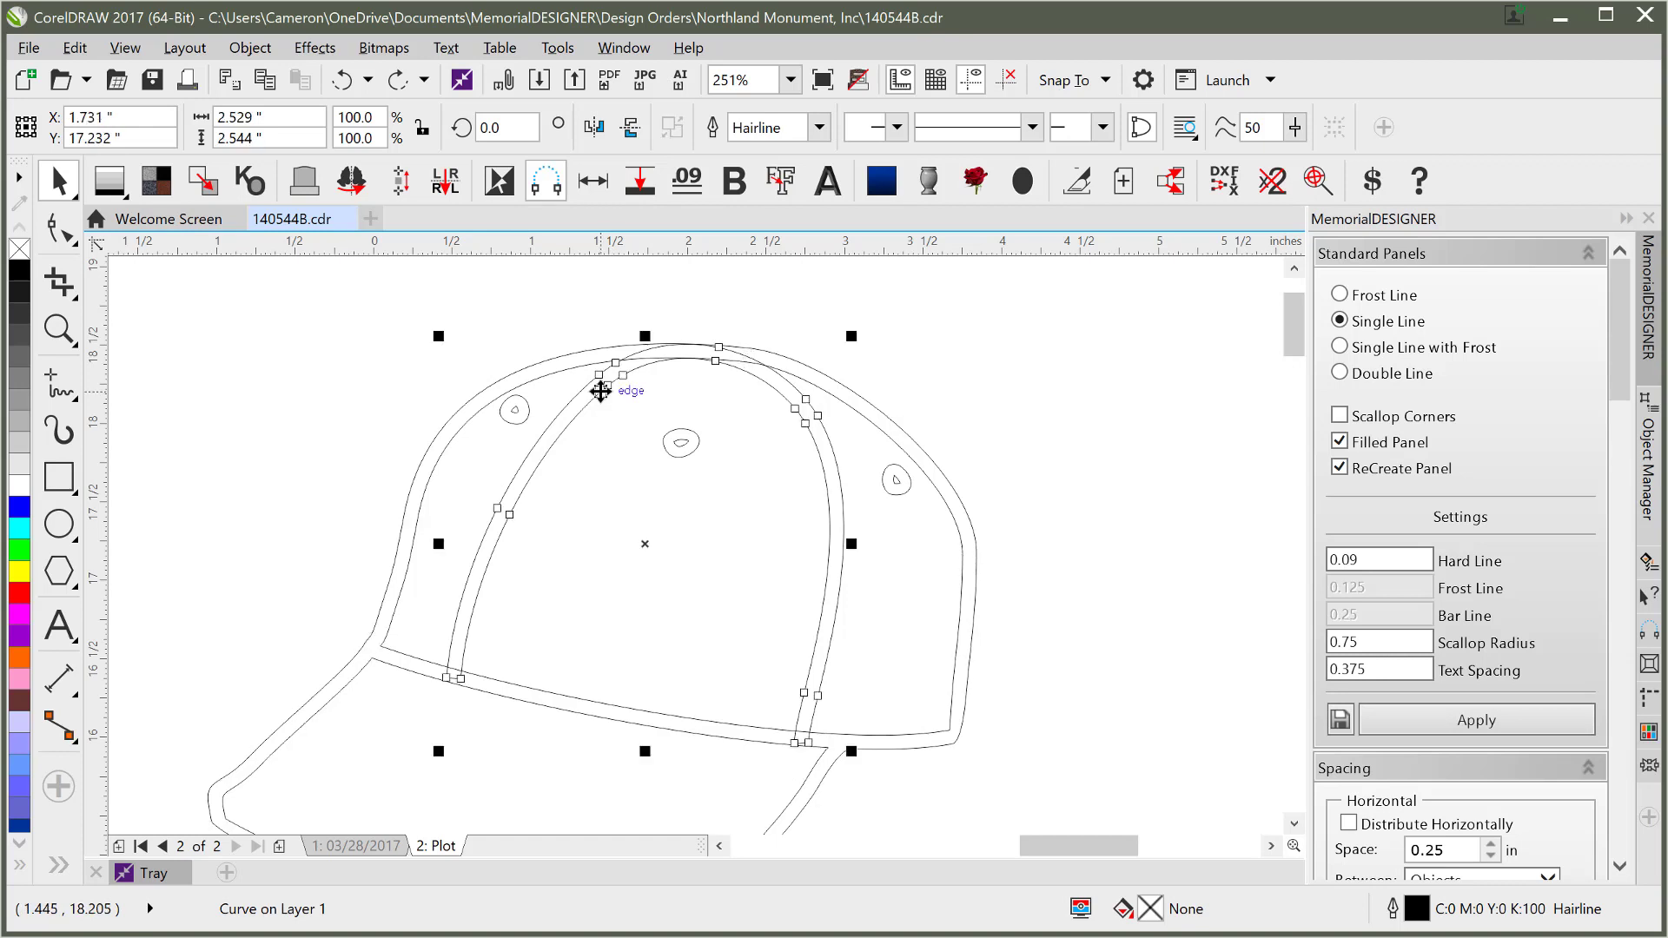
shift+click(569, 369)
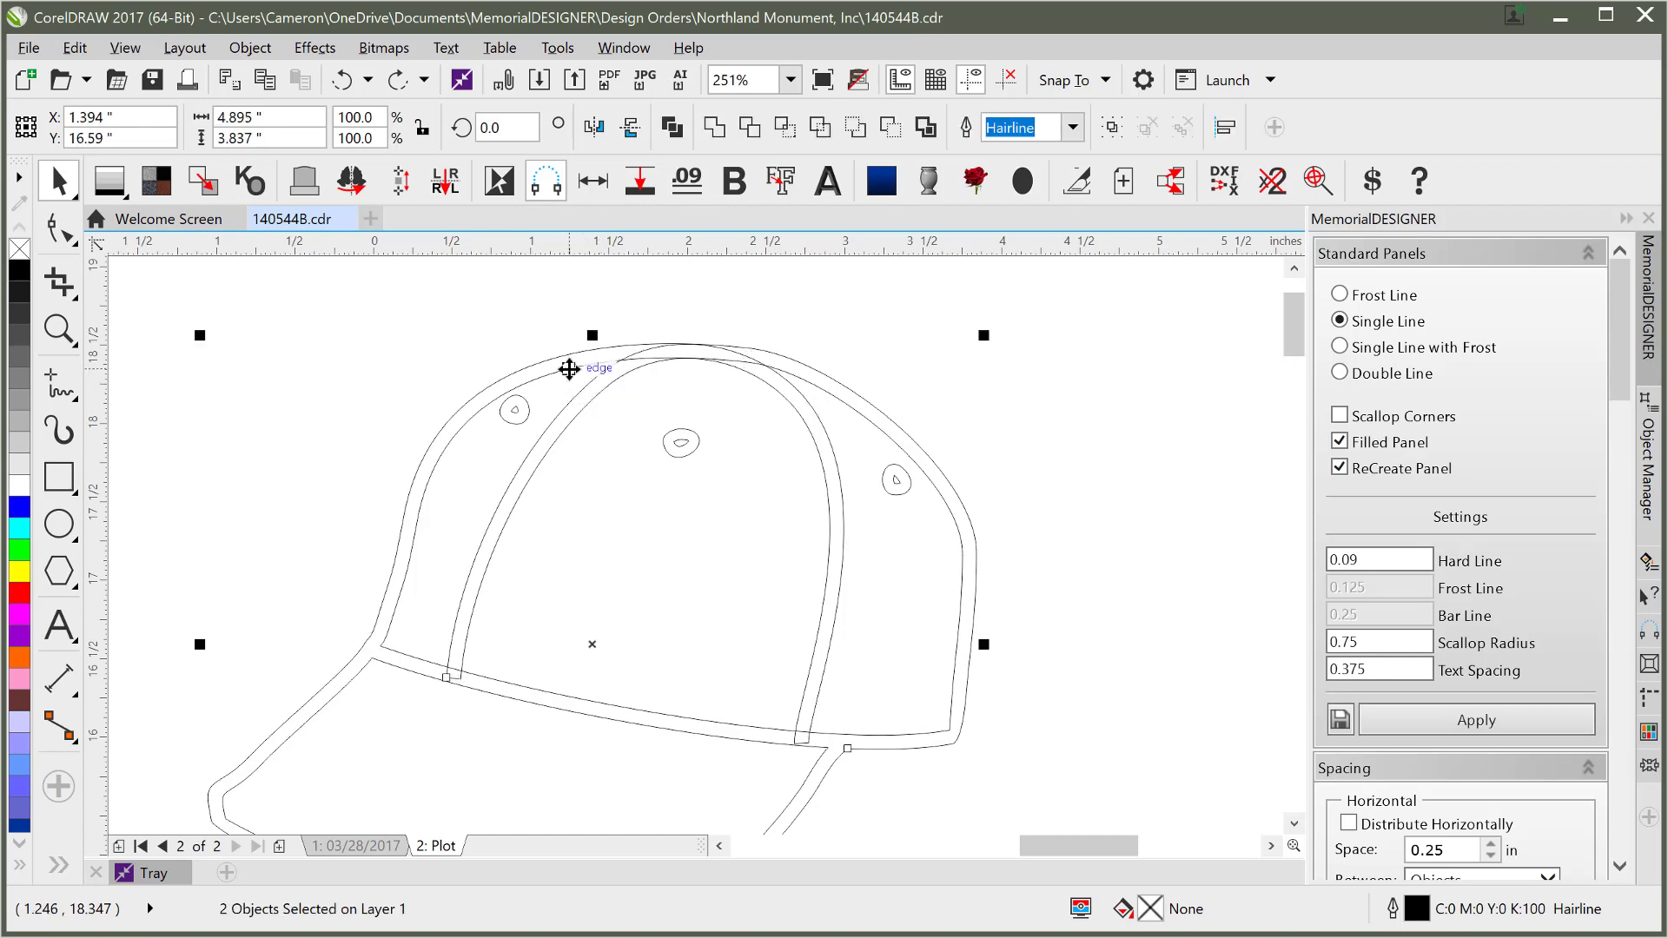
click(716, 129)
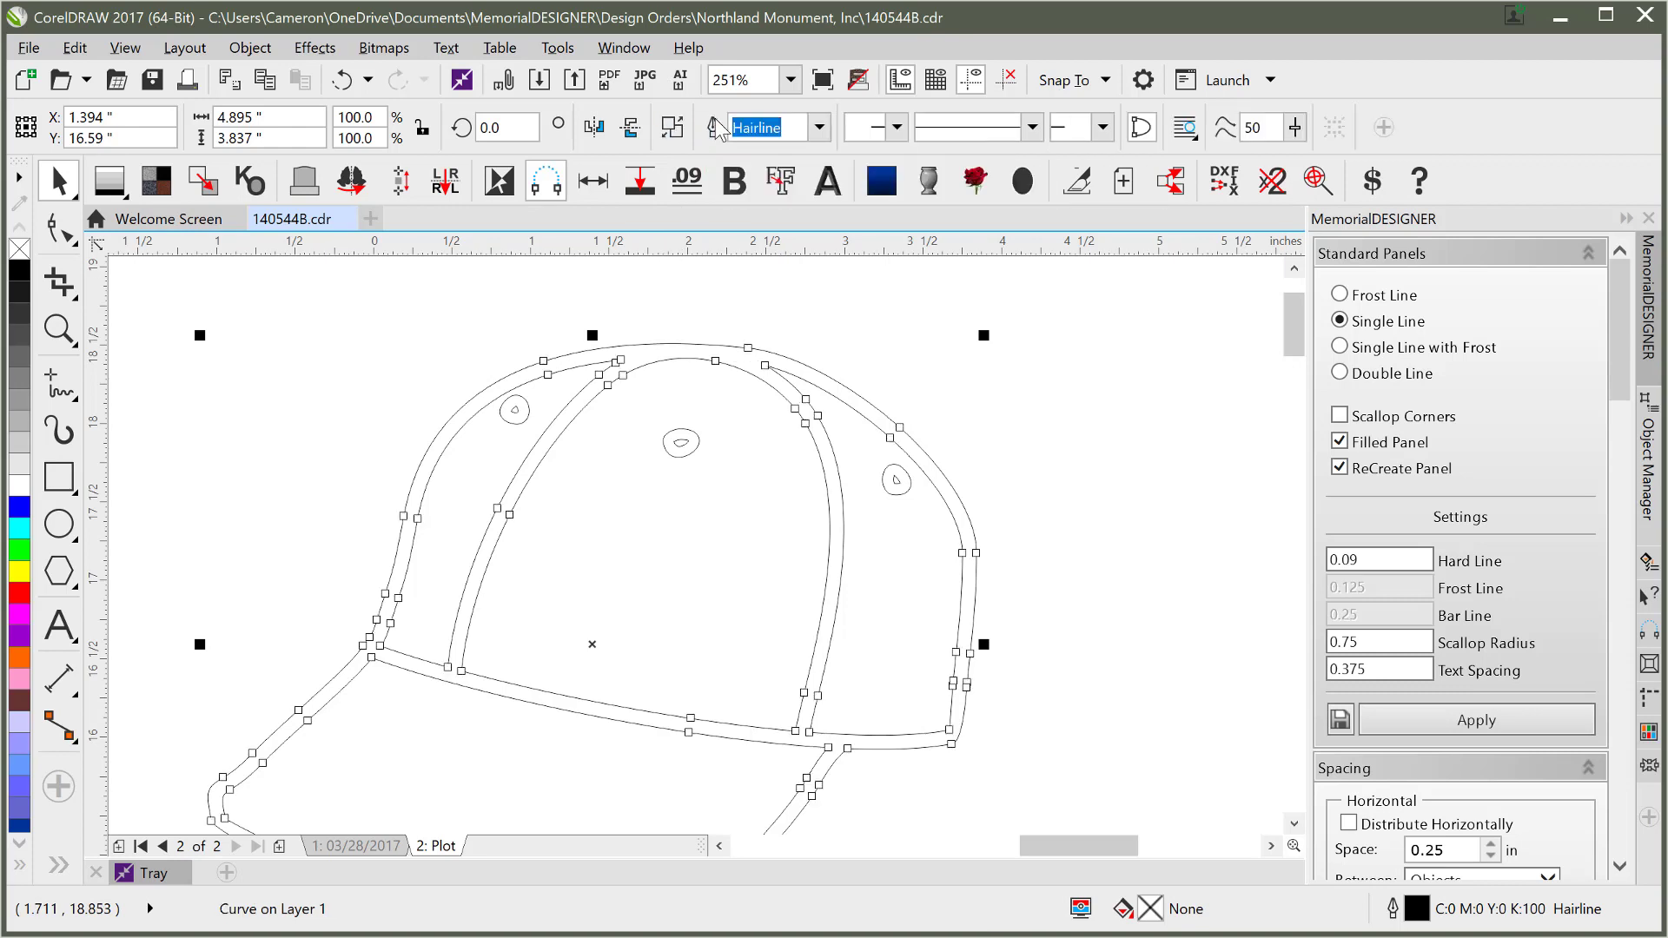
click(745, 311)
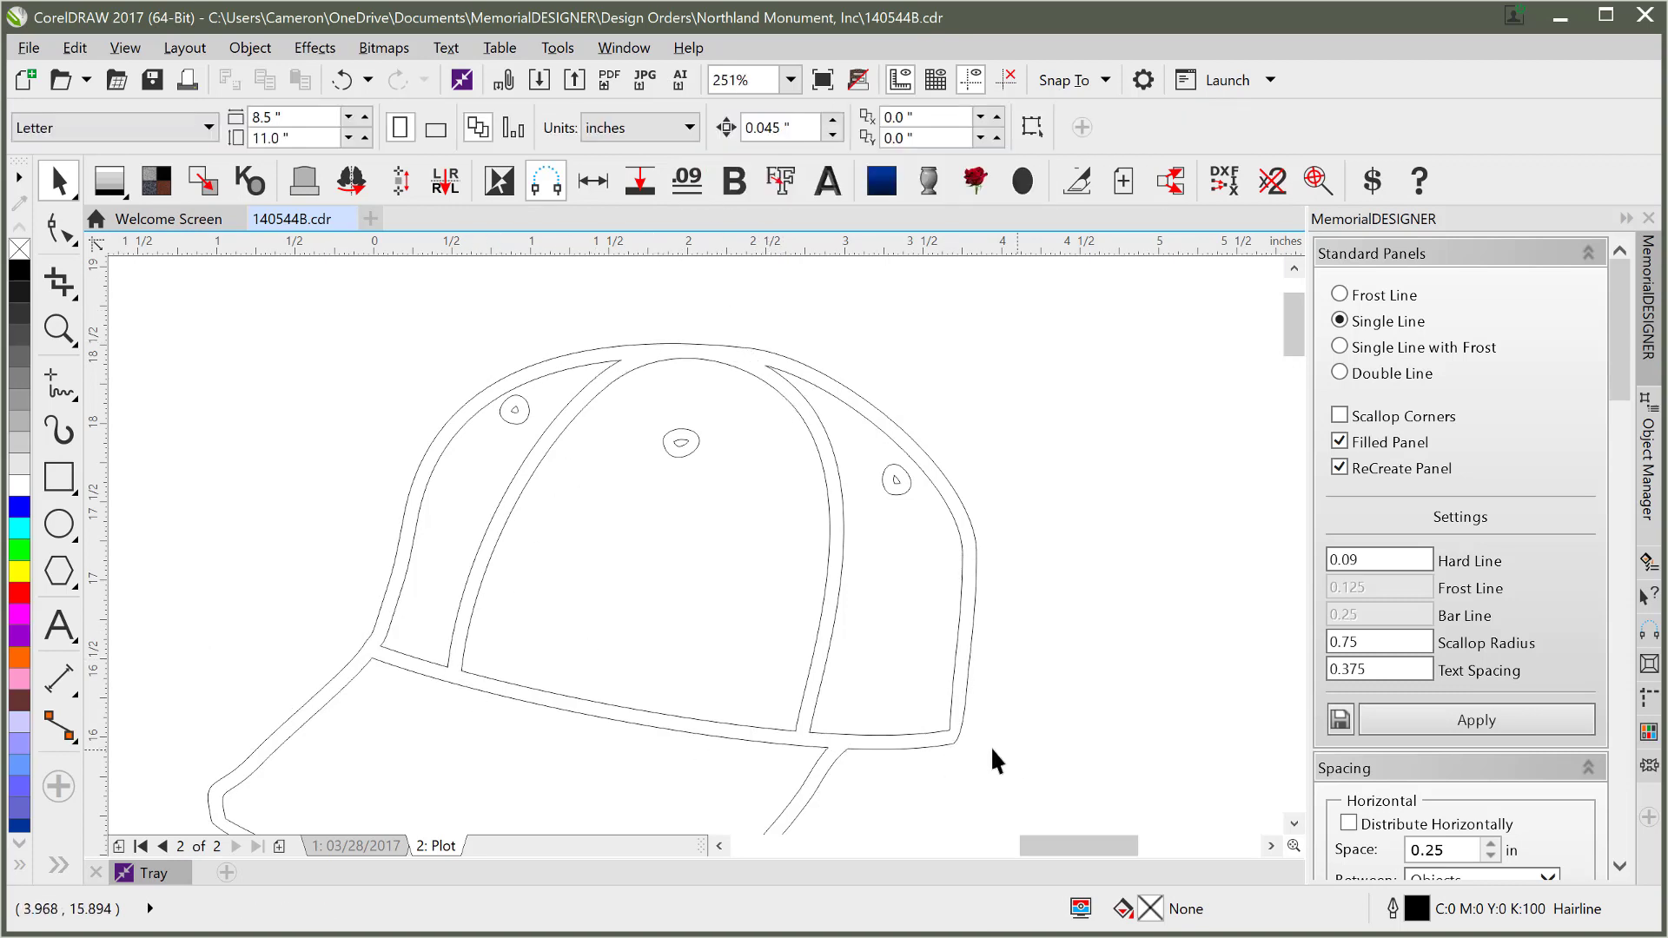
- Undo the cap weld and try trimming the centre band's left end at the brim seam with Virtual Segment Delete
key(ctrl+z)
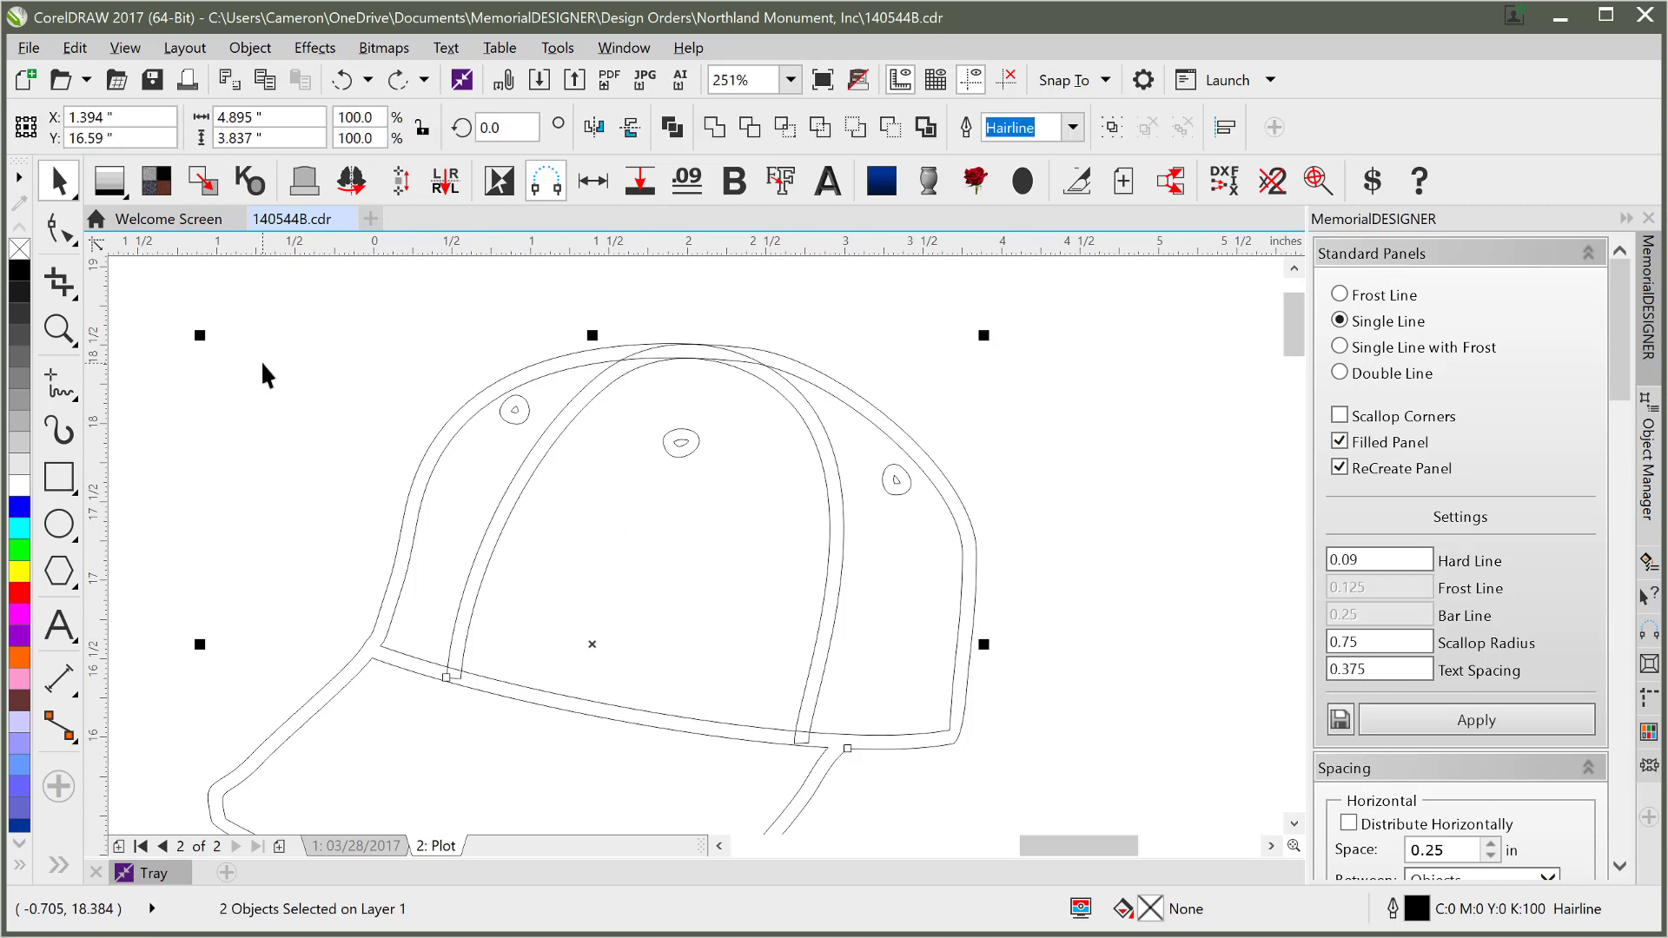
click(264, 362)
click(73, 296)
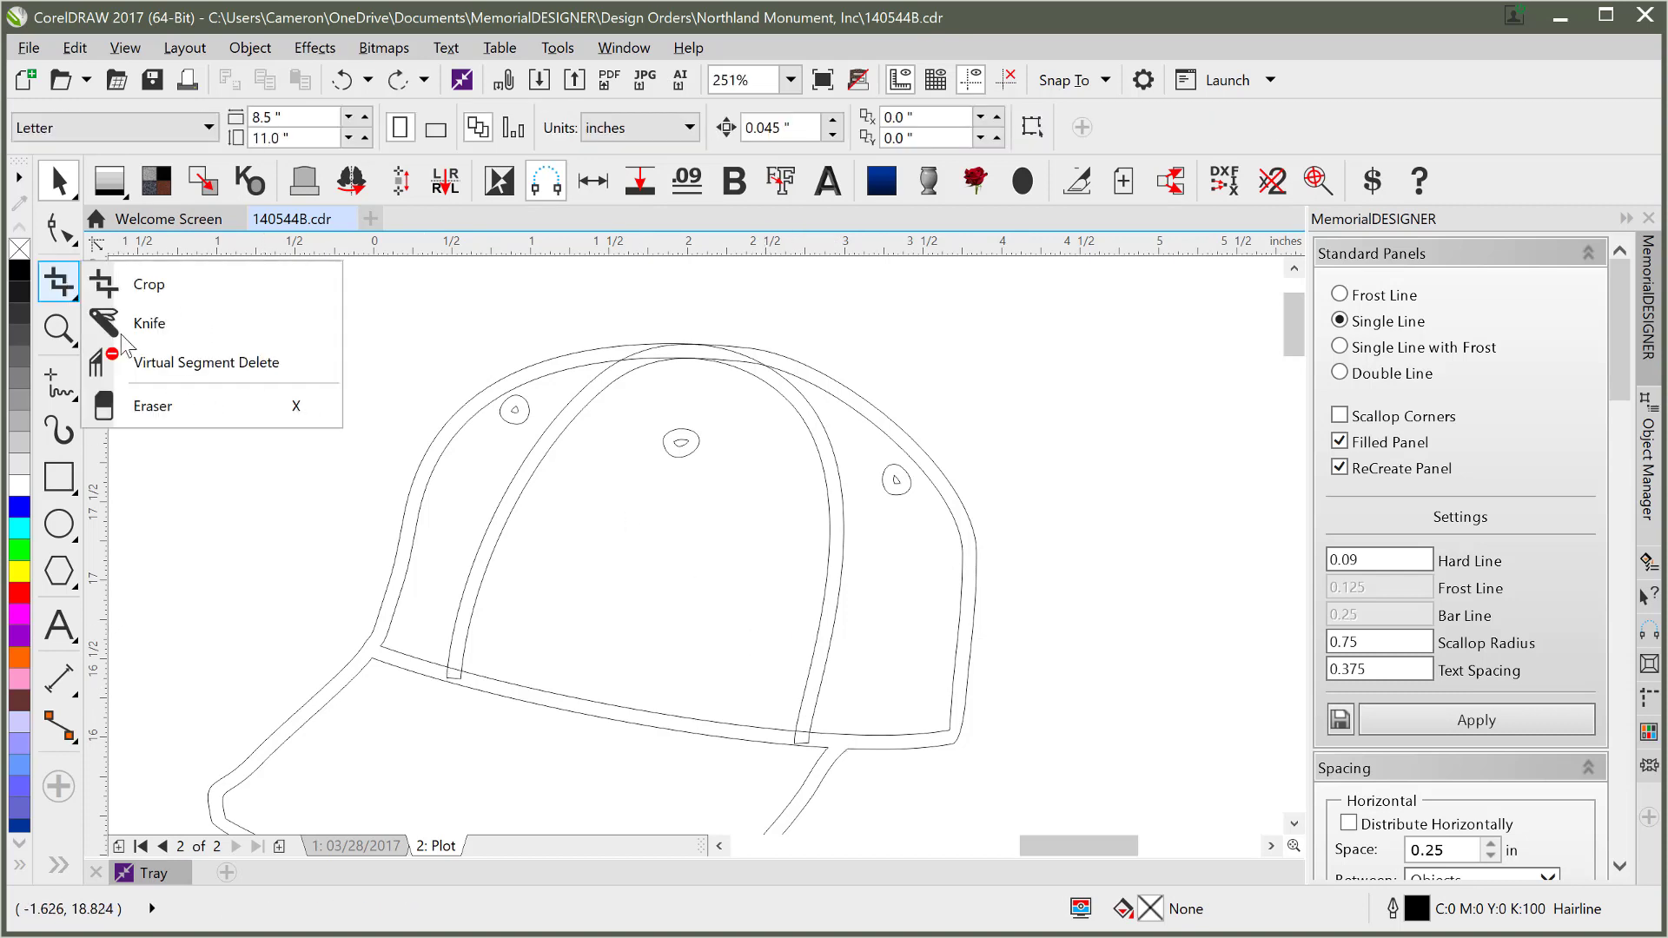
click(177, 370)
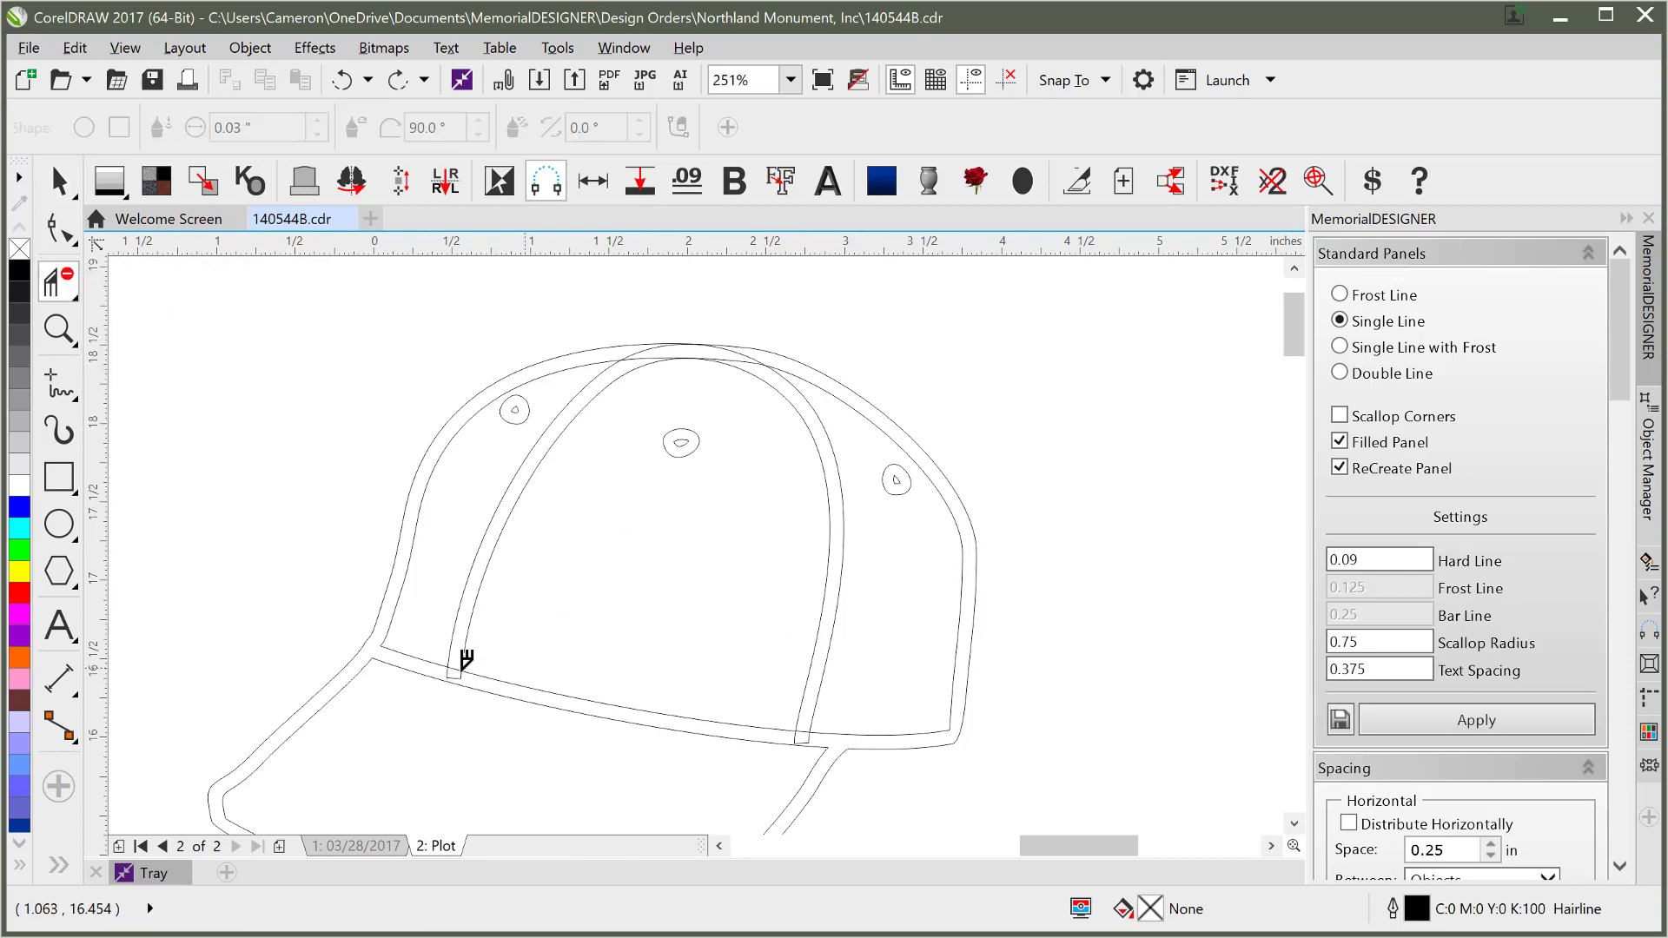
scroll(477, 674, up, 5)
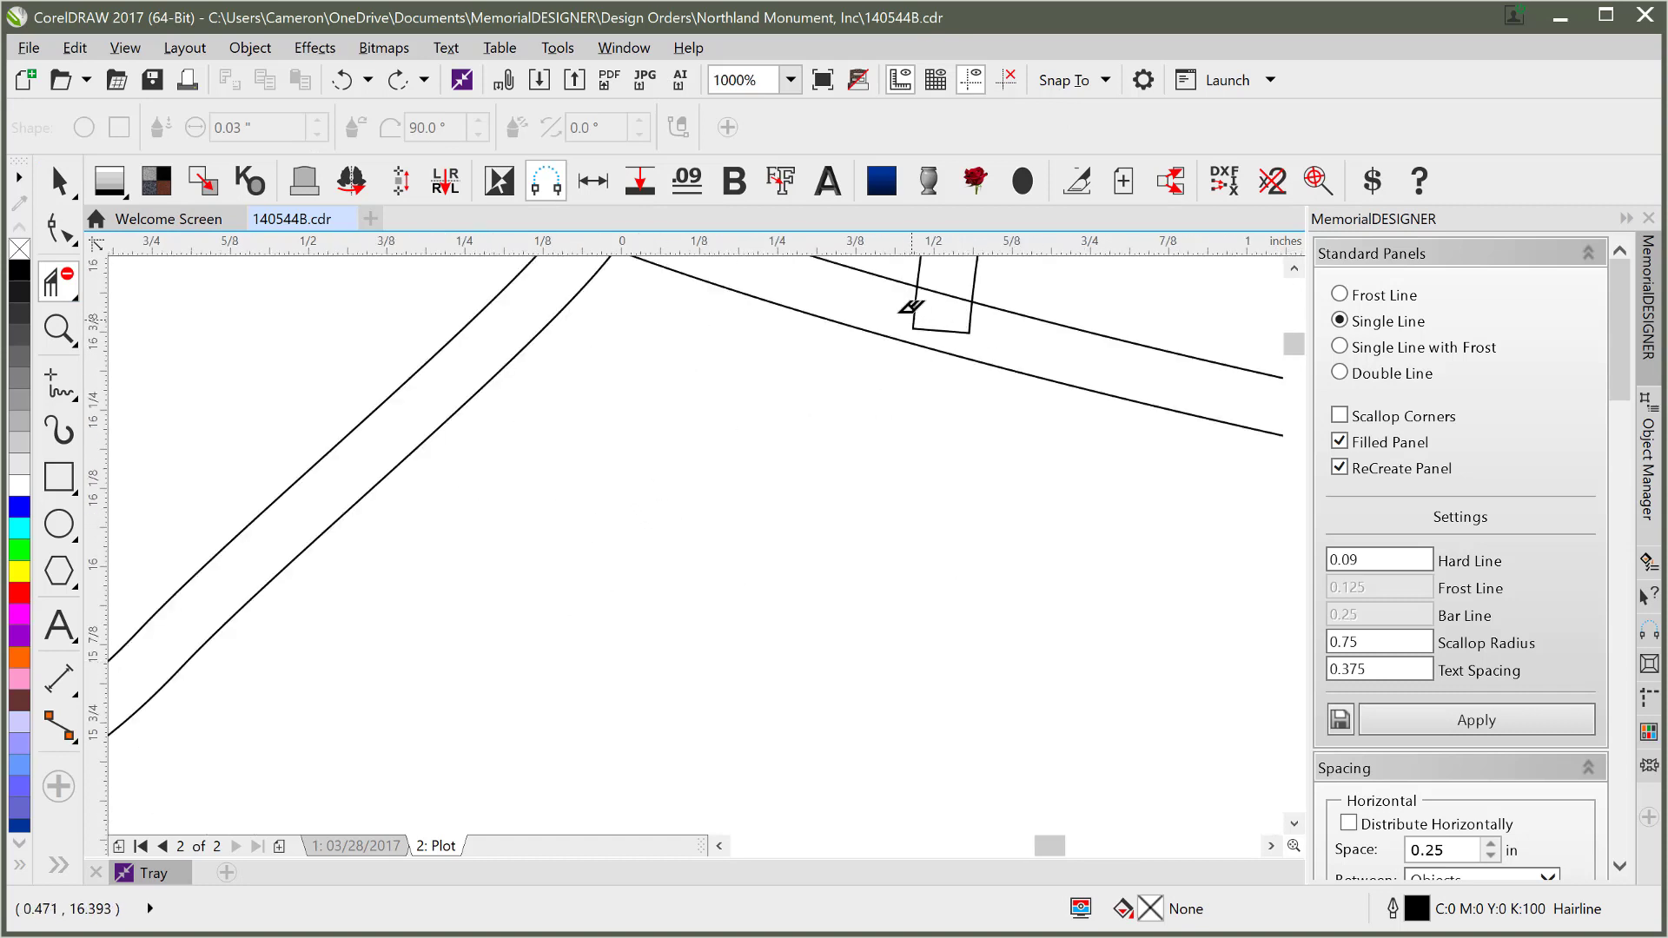
click(918, 296)
click(940, 323)
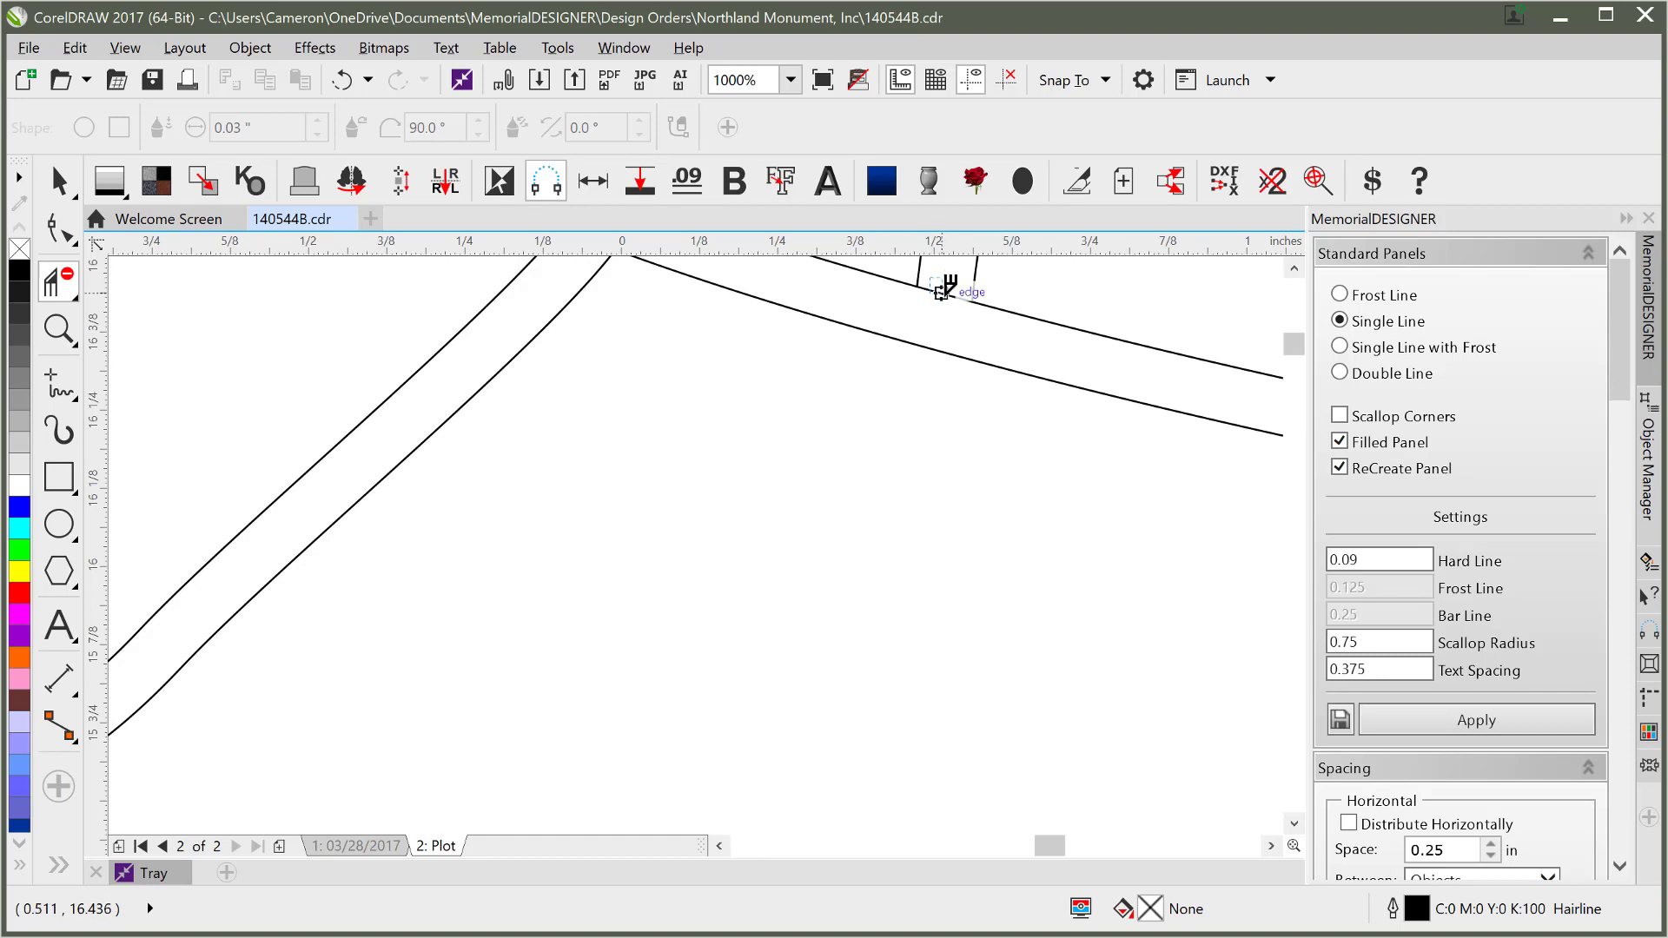
click(955, 297)
scroll(998, 321, down, 2)
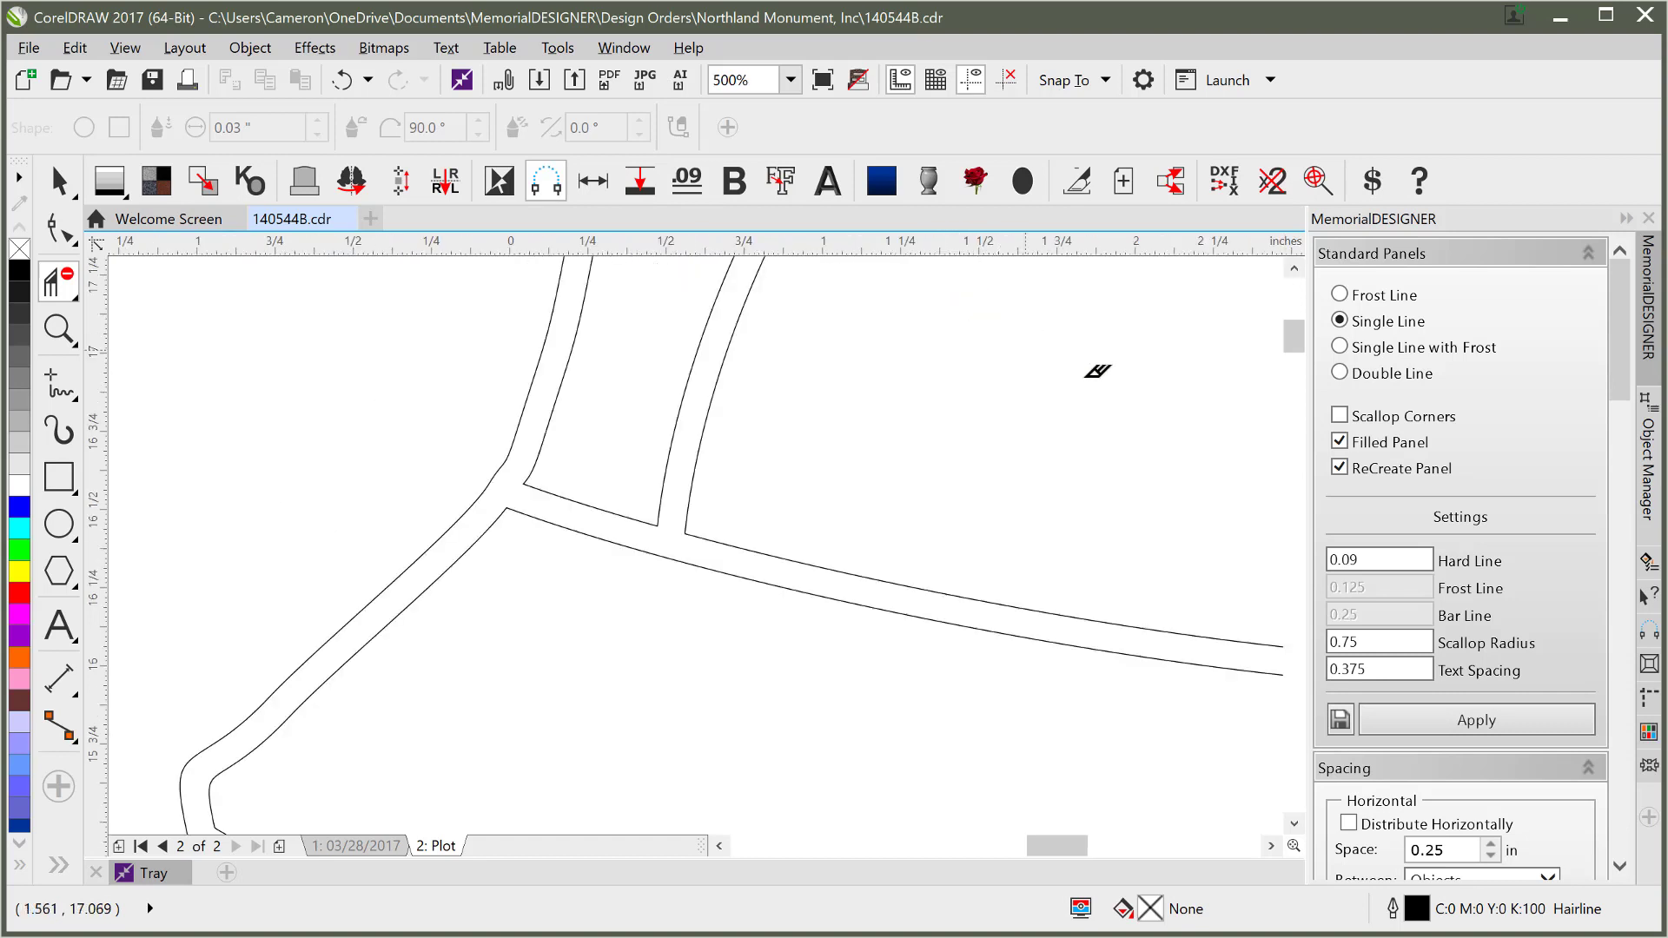
- Try trimming the centre band's right end at the brim seam with Virtual Segment Delete, and undo all the segment deletions
scroll(1180, 492, down, 4)
scroll(764, 622, up, 6)
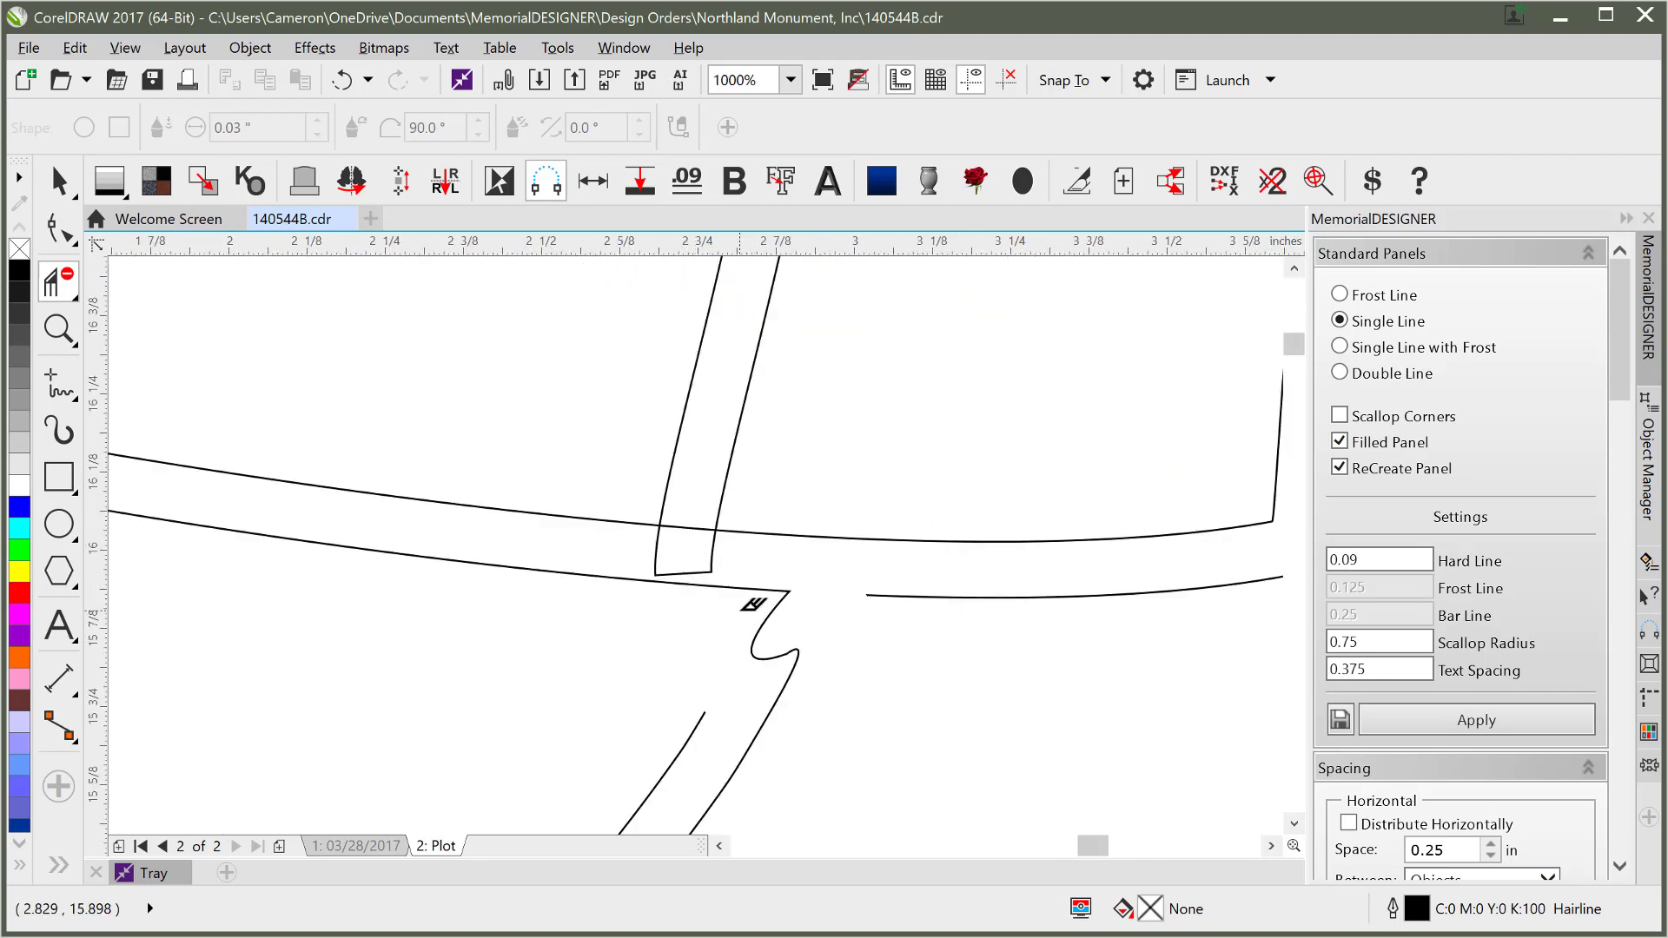
drag(677, 522, 740, 563)
scroll(740, 563, down, 4)
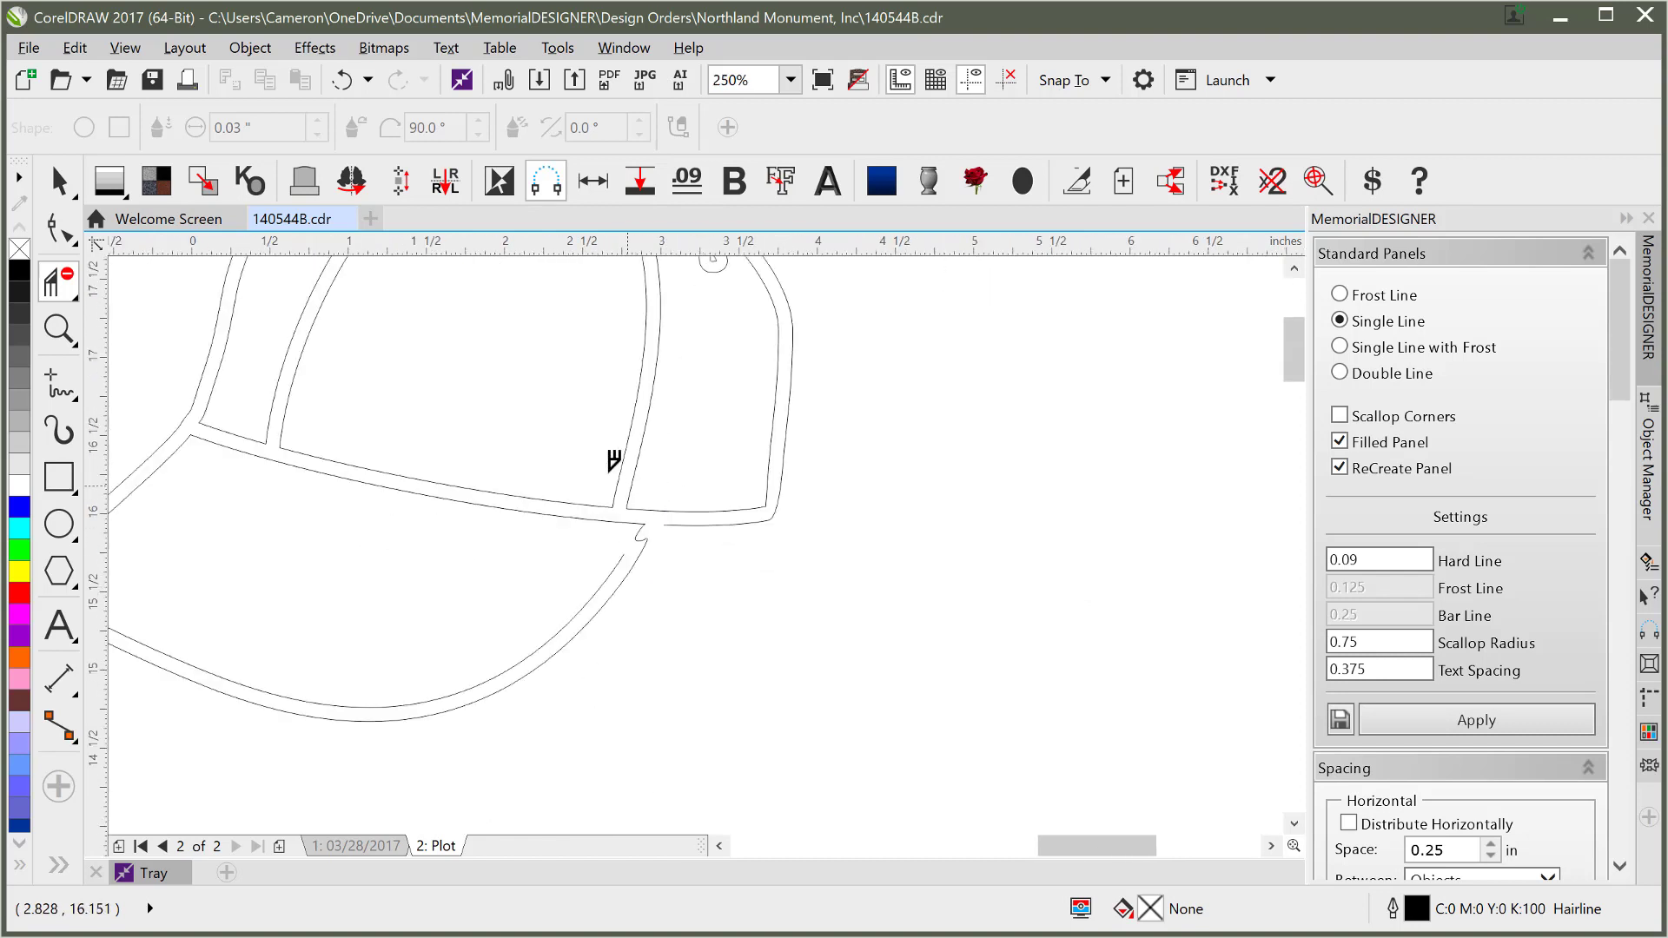
scroll(613, 460, down, 2)
scroll(550, 423, up, 2)
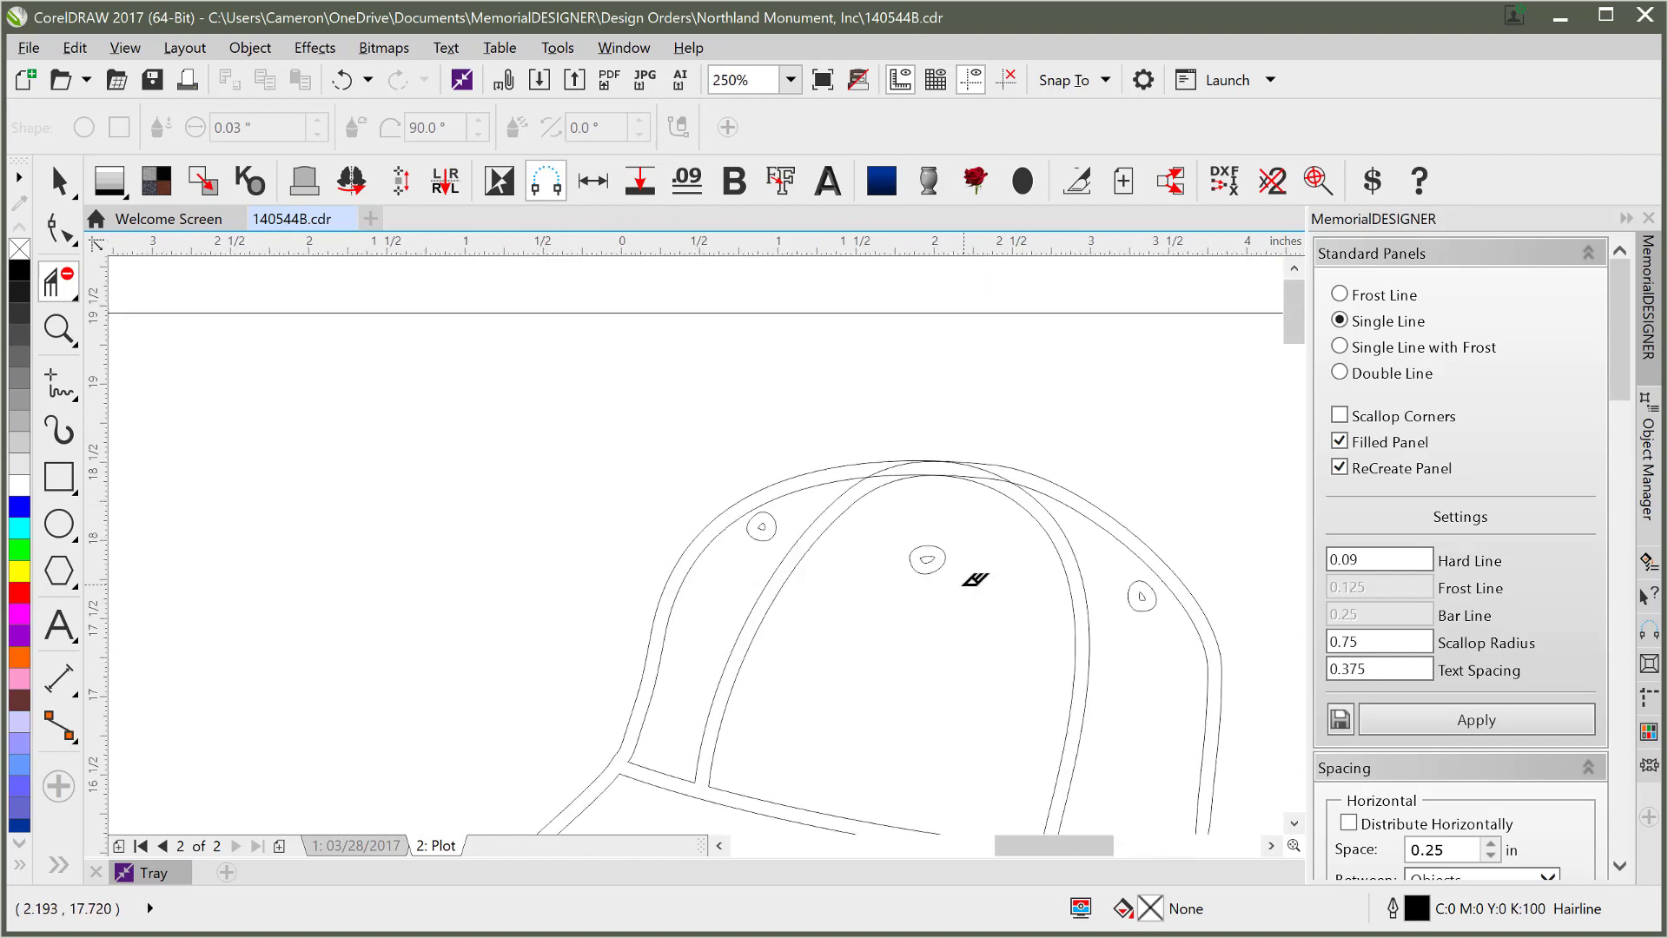
scroll(963, 585, down, 1)
scroll(699, 648, up, 1)
key(ctrl+z)
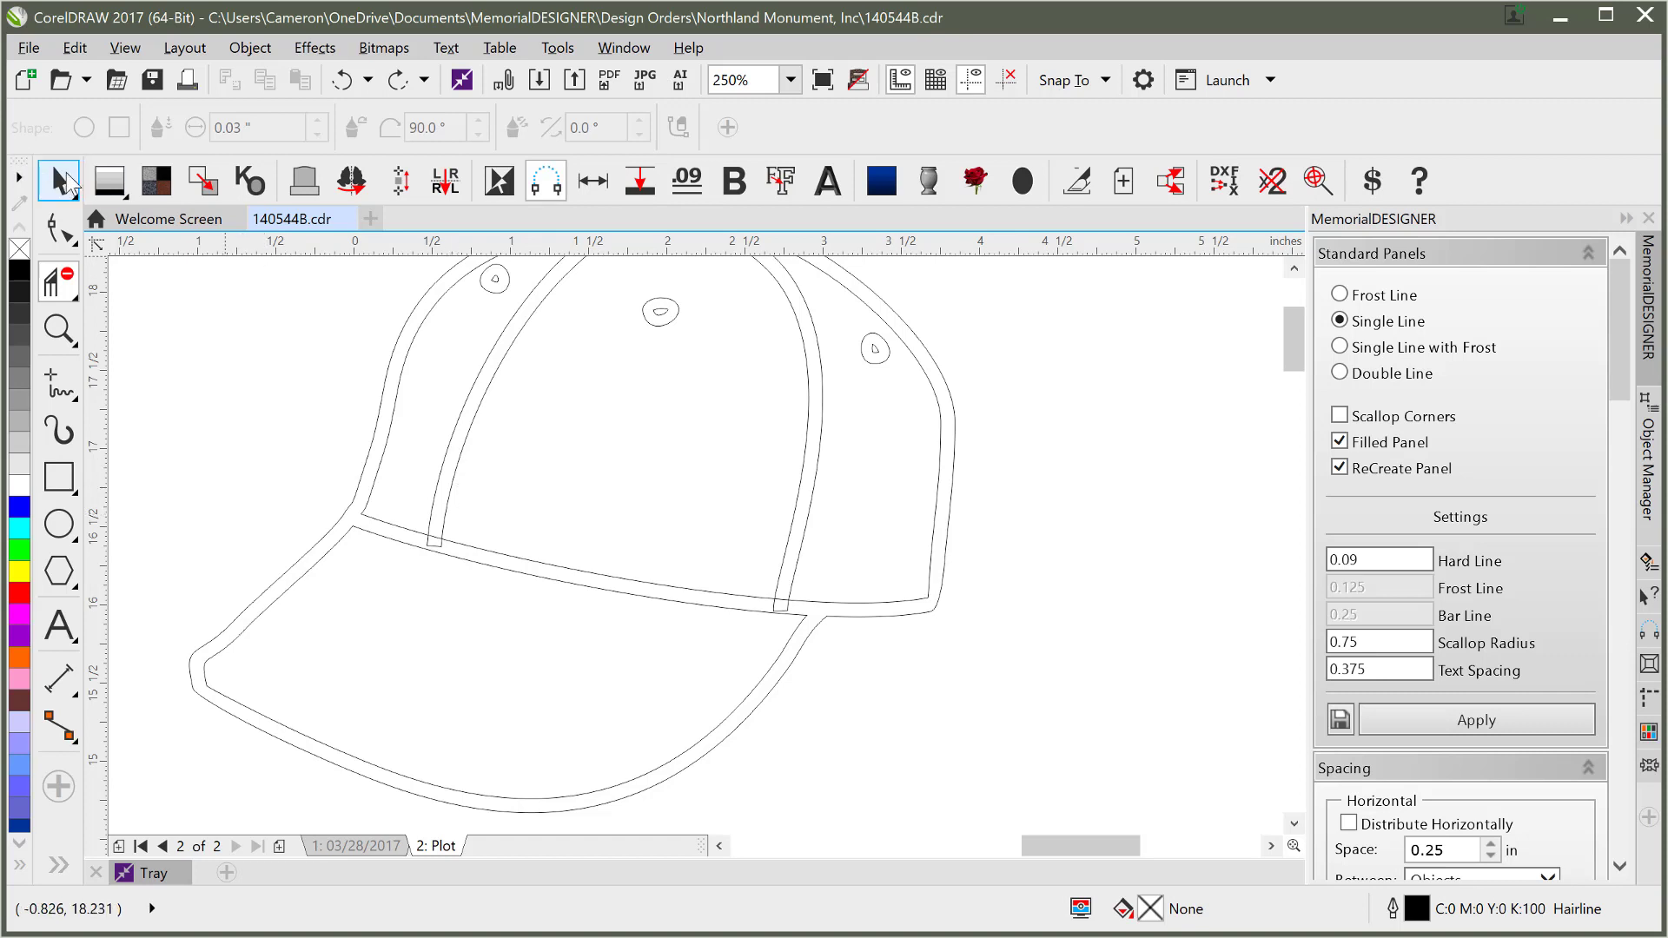
- Weld the cap's centre band and outer outline together again and clear the selection
click(59, 181)
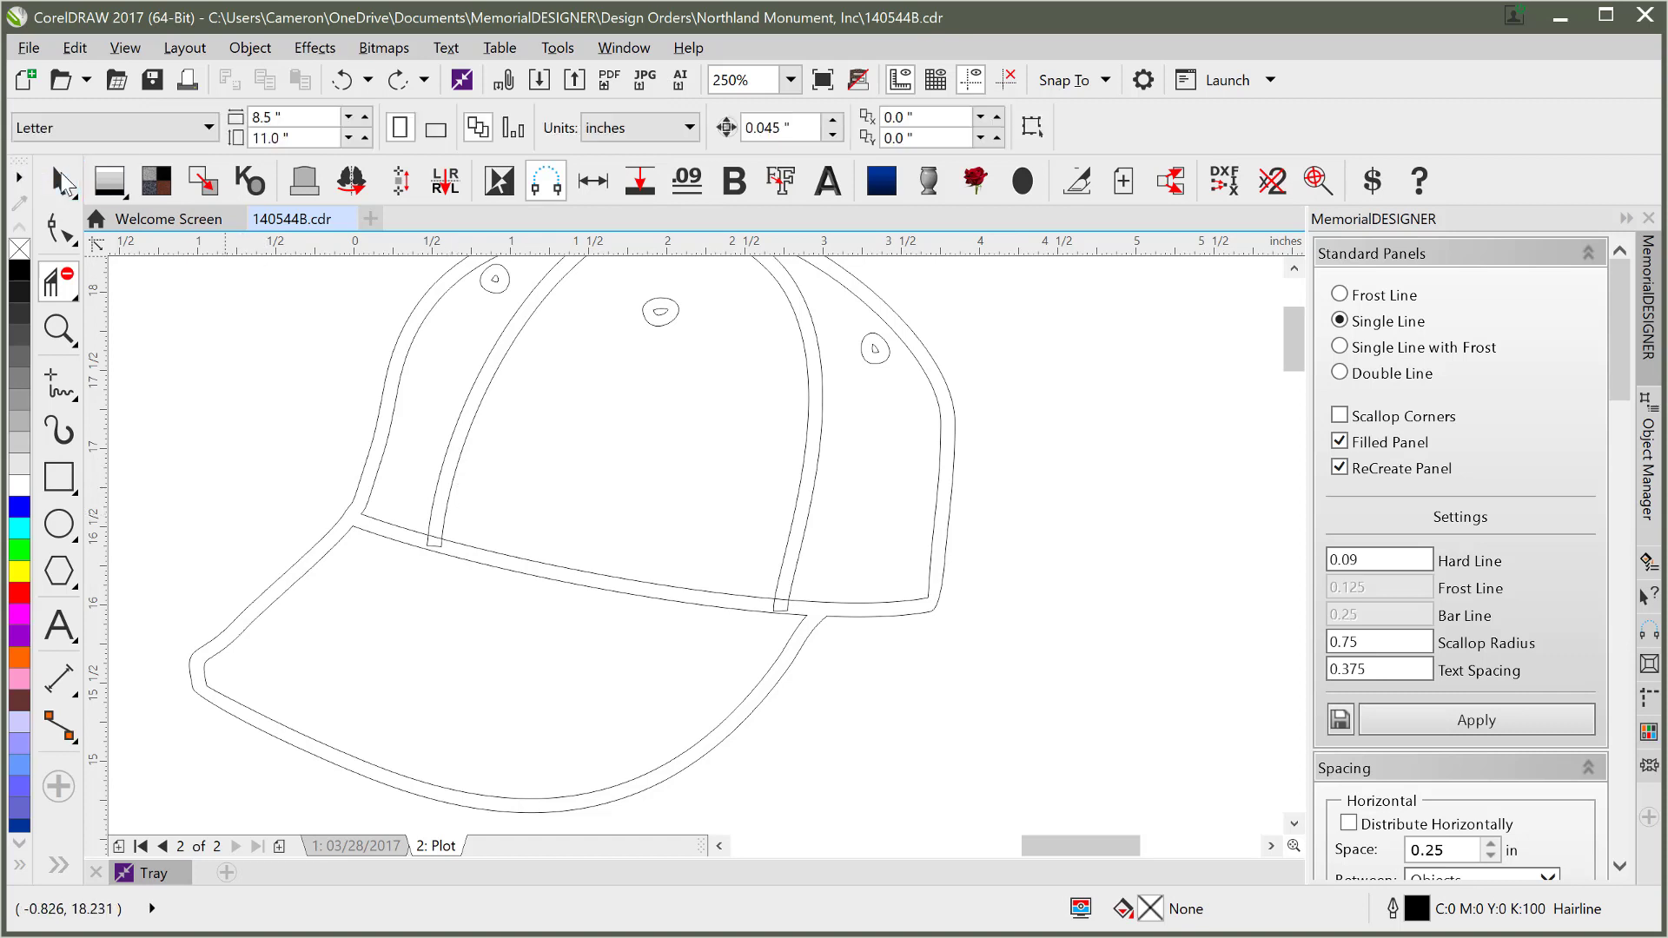
click(449, 490)
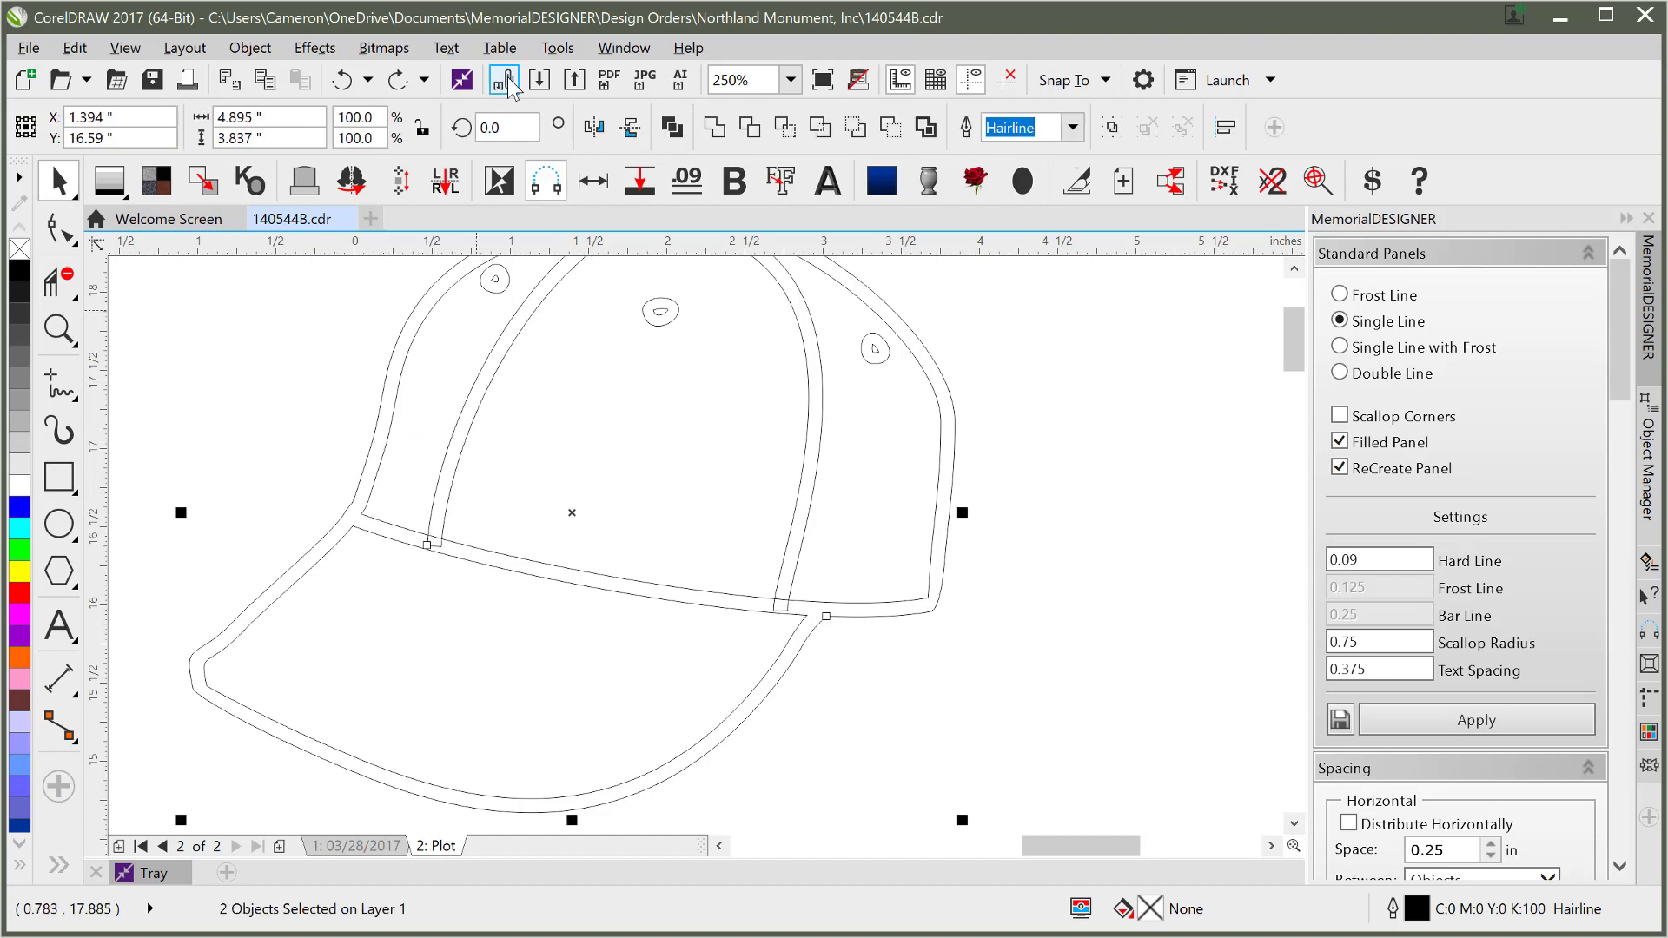
click(672, 127)
key(Escape)
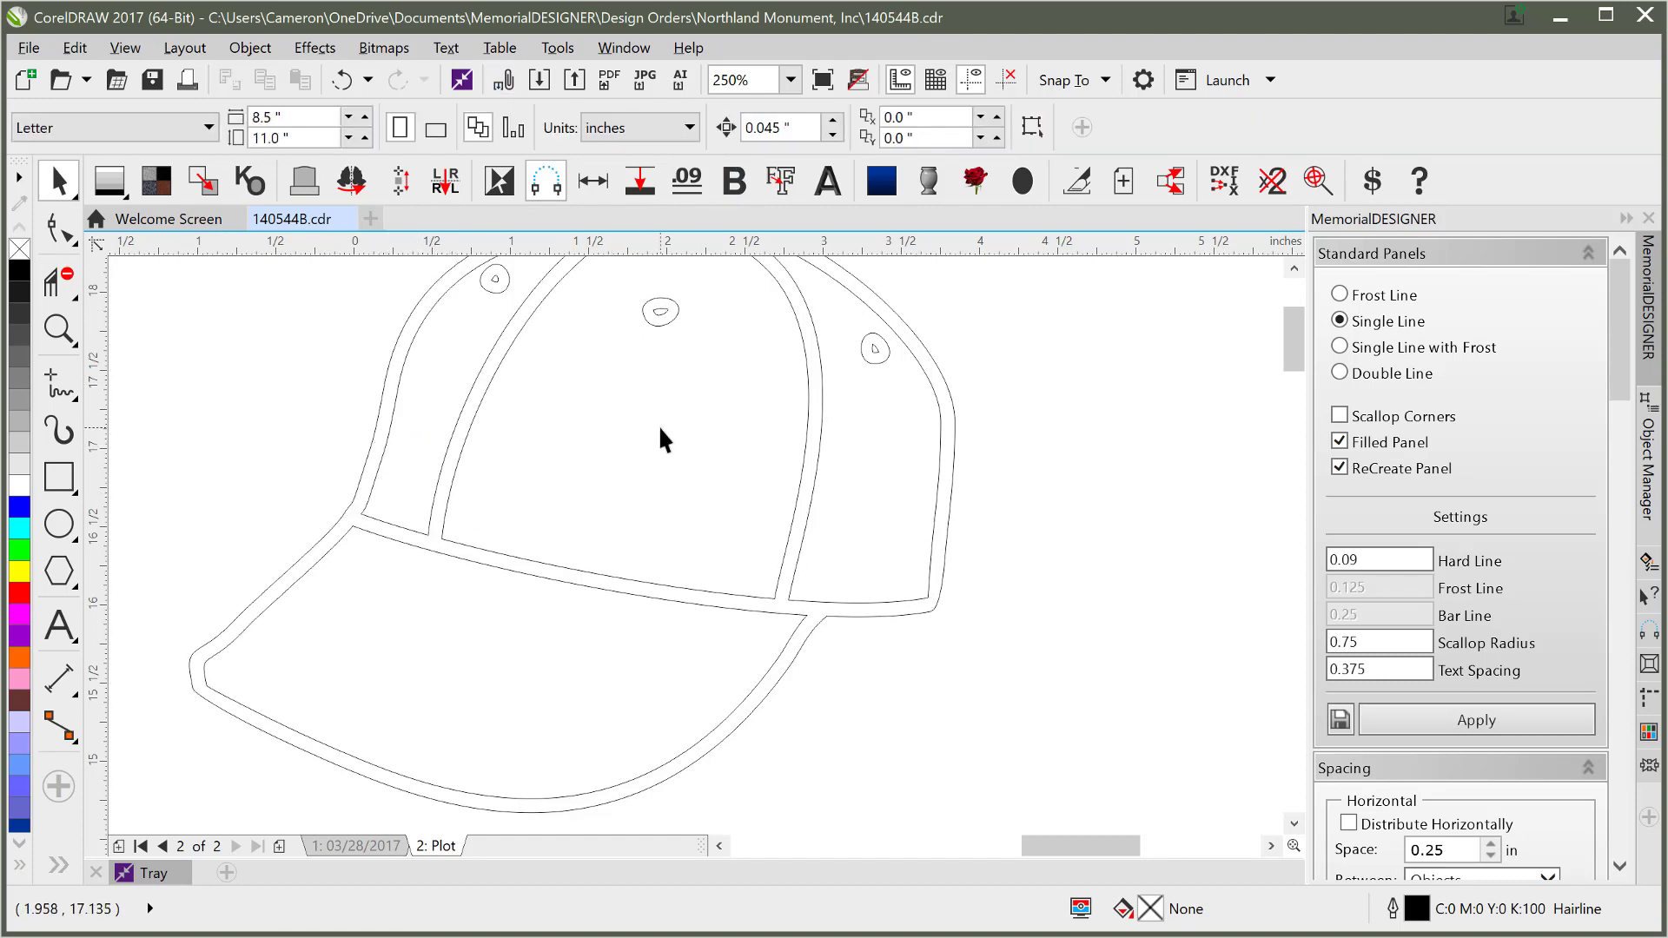
- Break apart the stethoscope's inner outline curve that includes the two chest-piece shapes
key(F3)
key(F3)
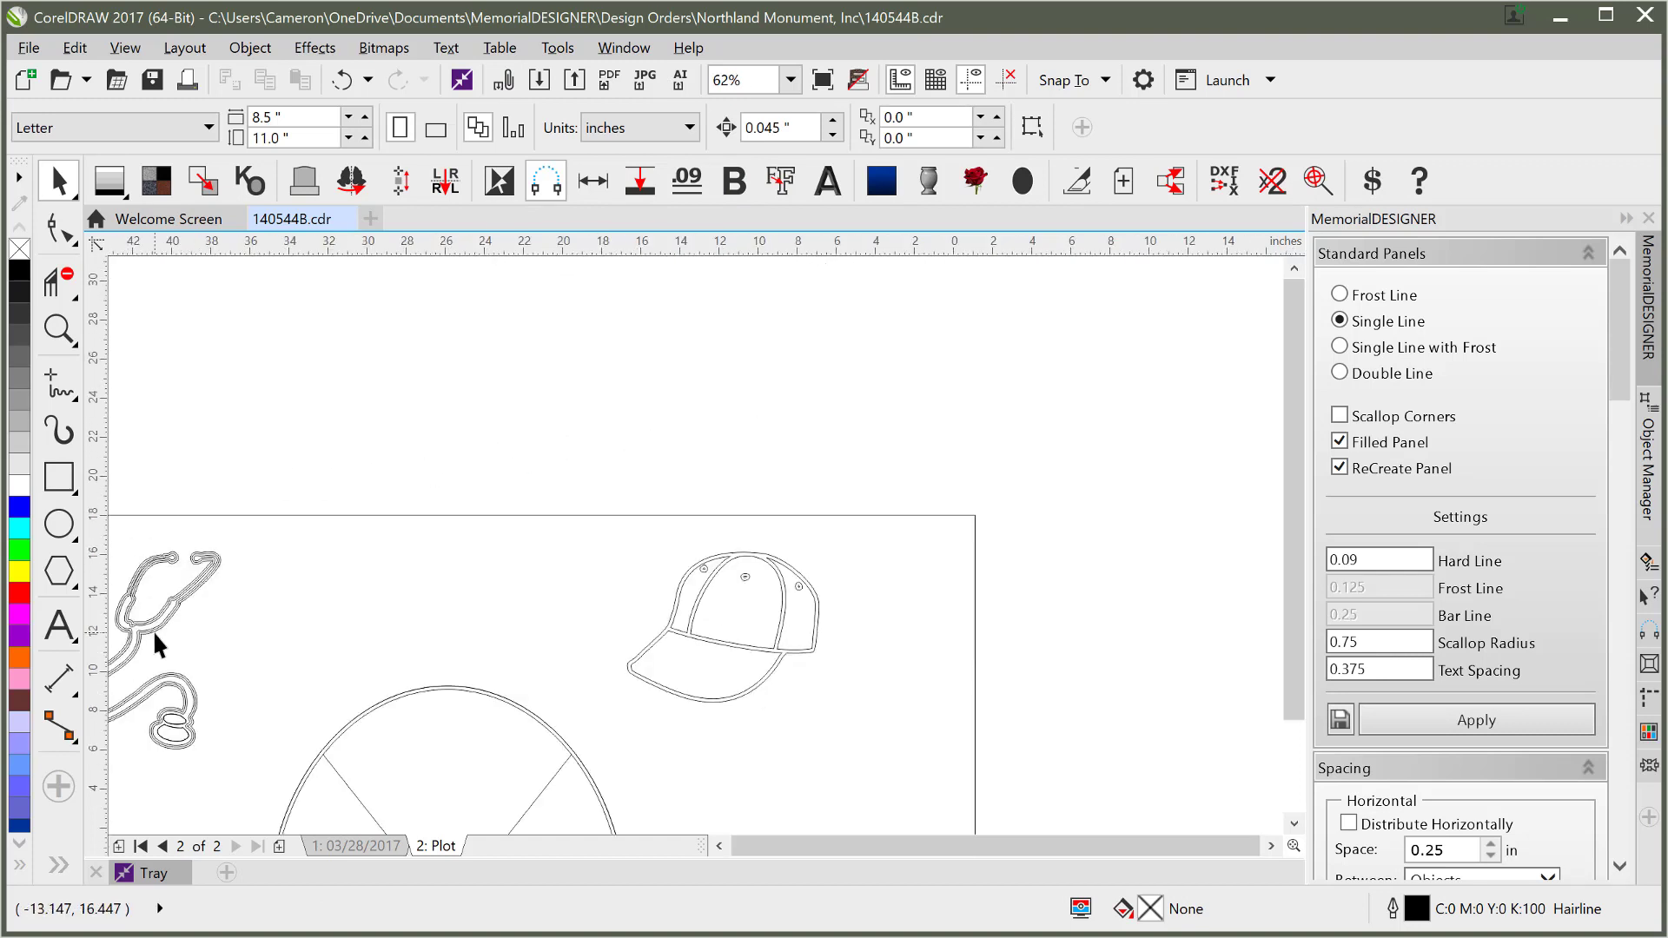
key(F3)
click(55, 330)
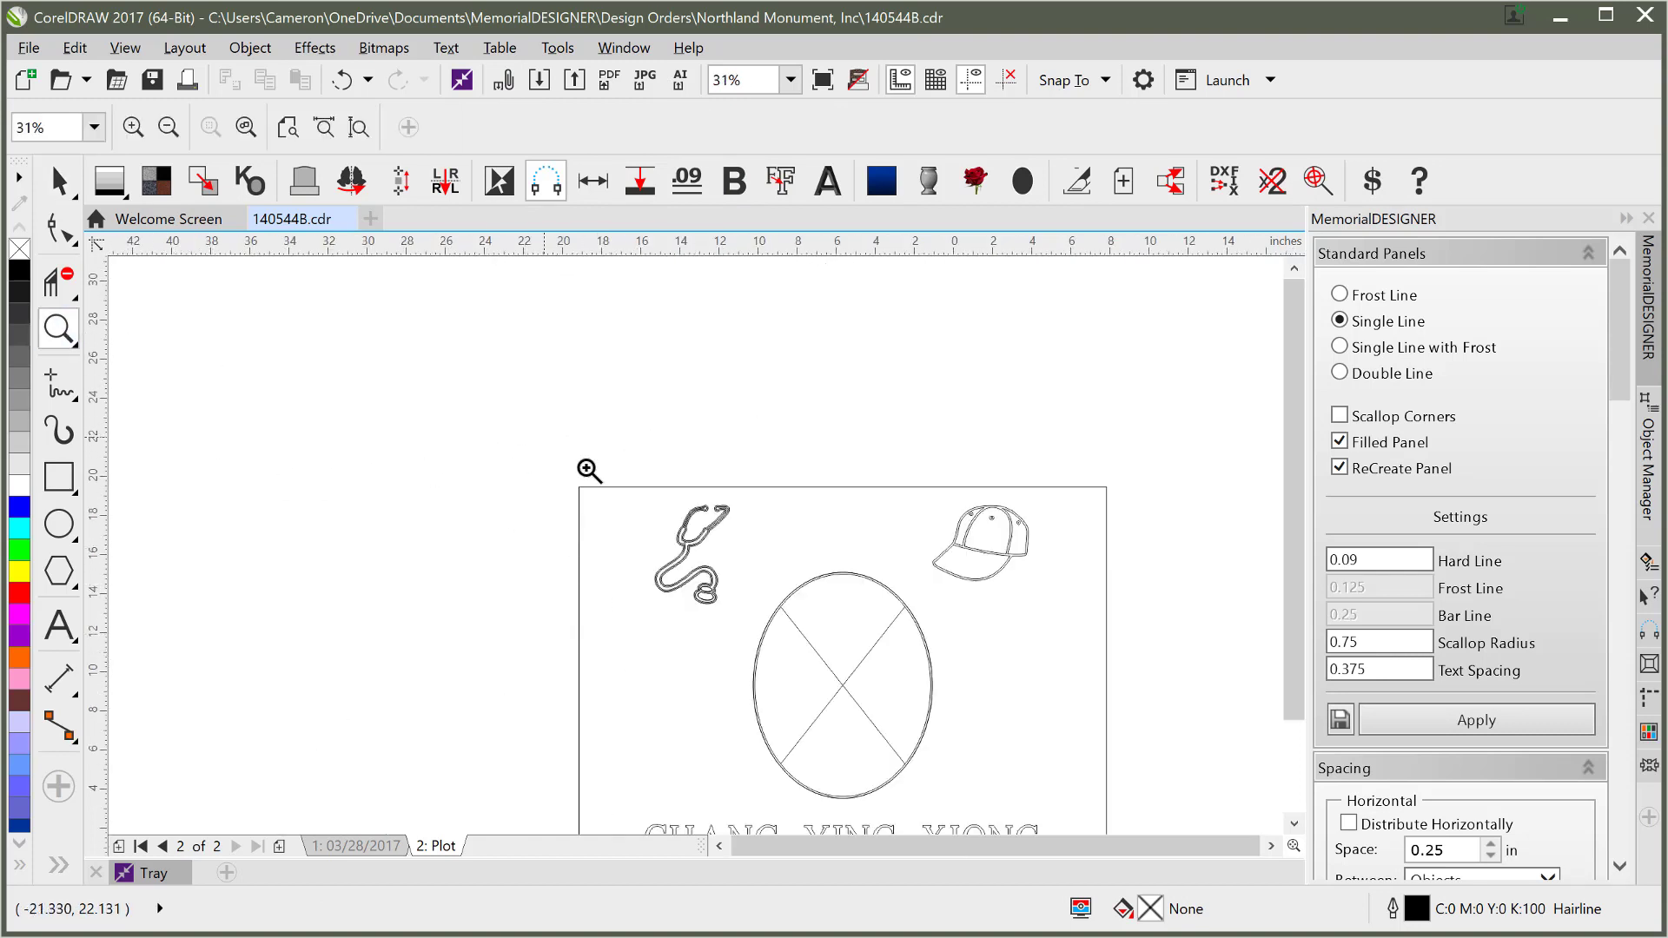
drag(644, 492, 747, 615)
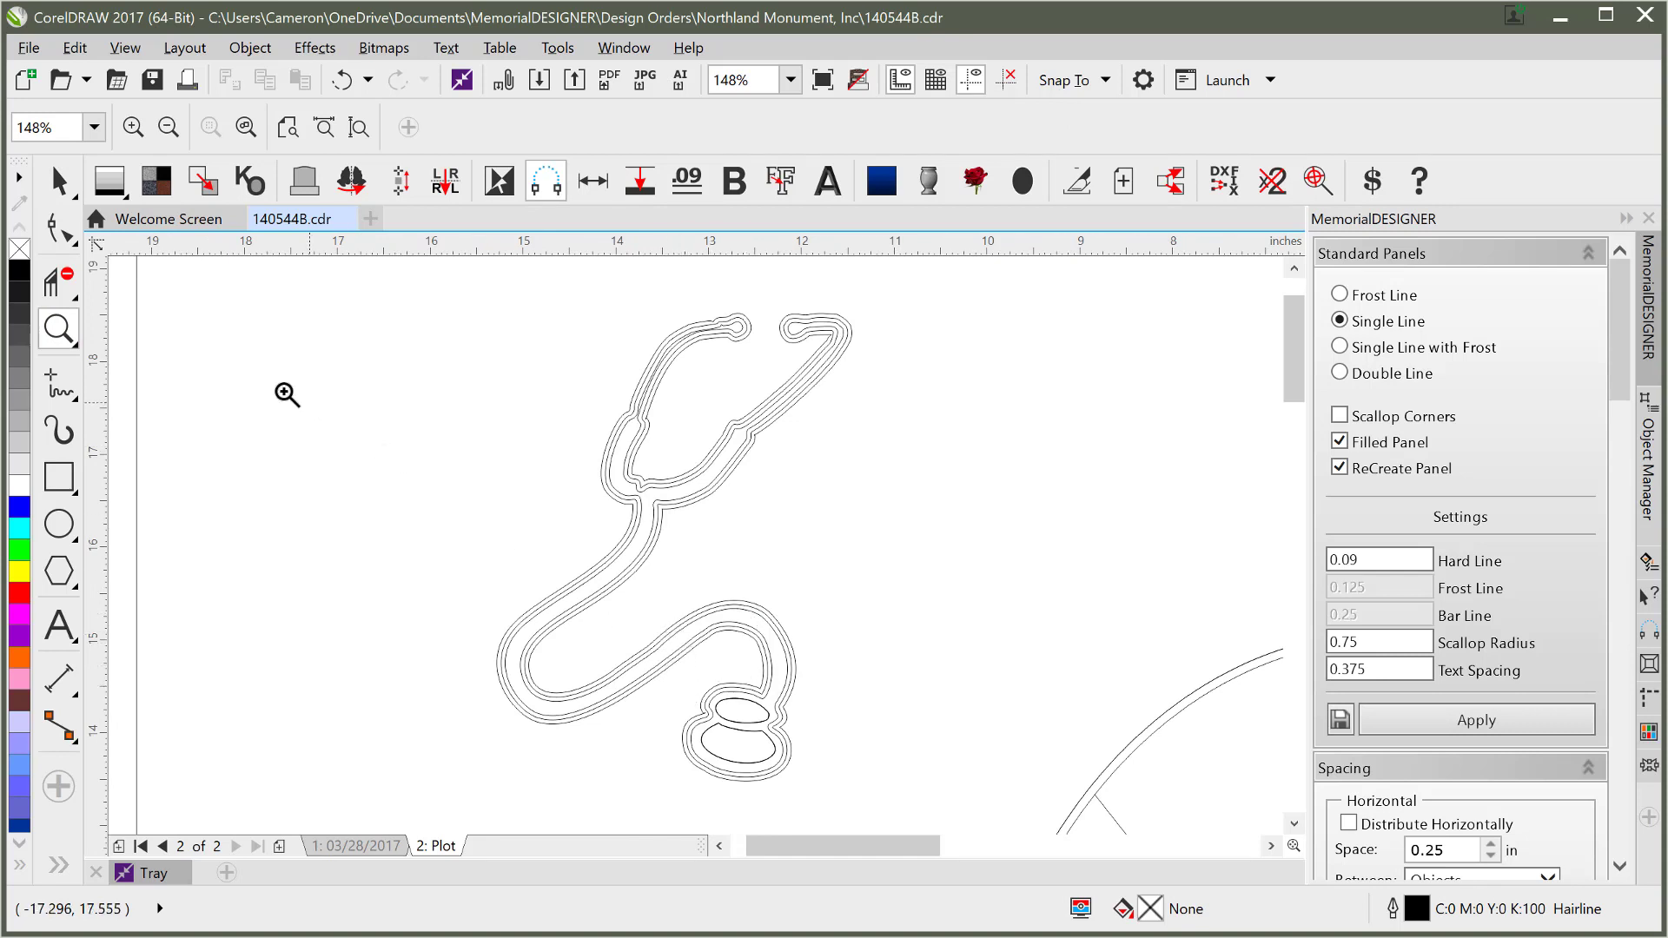
drag(570, 584, 879, 809)
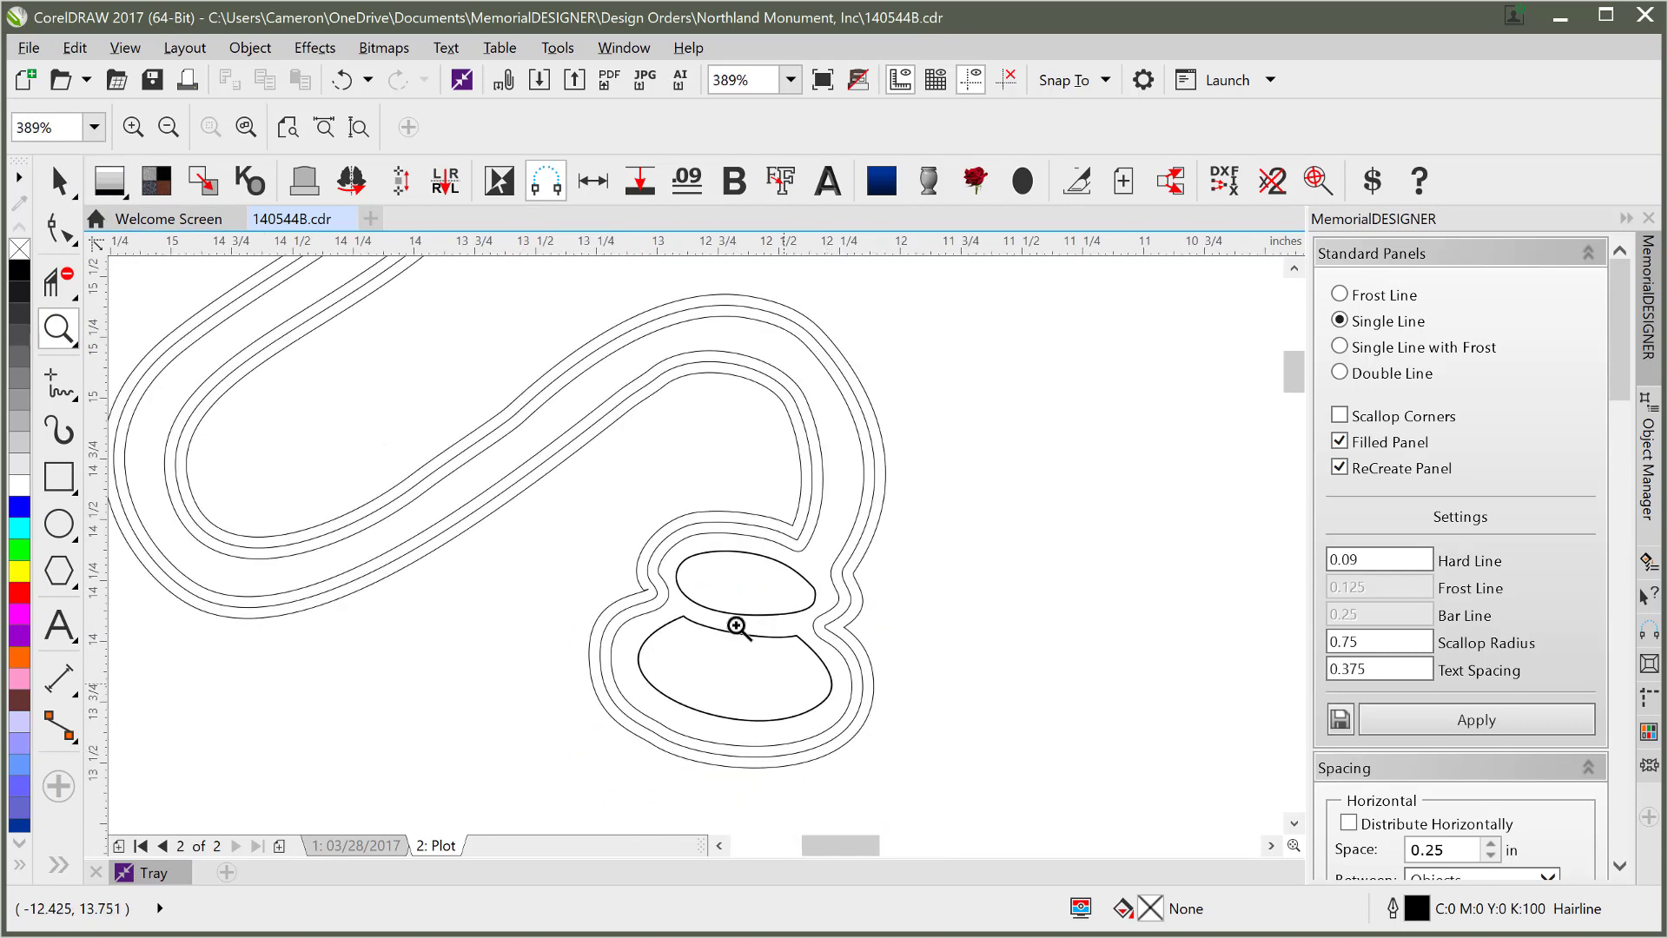
click(59, 182)
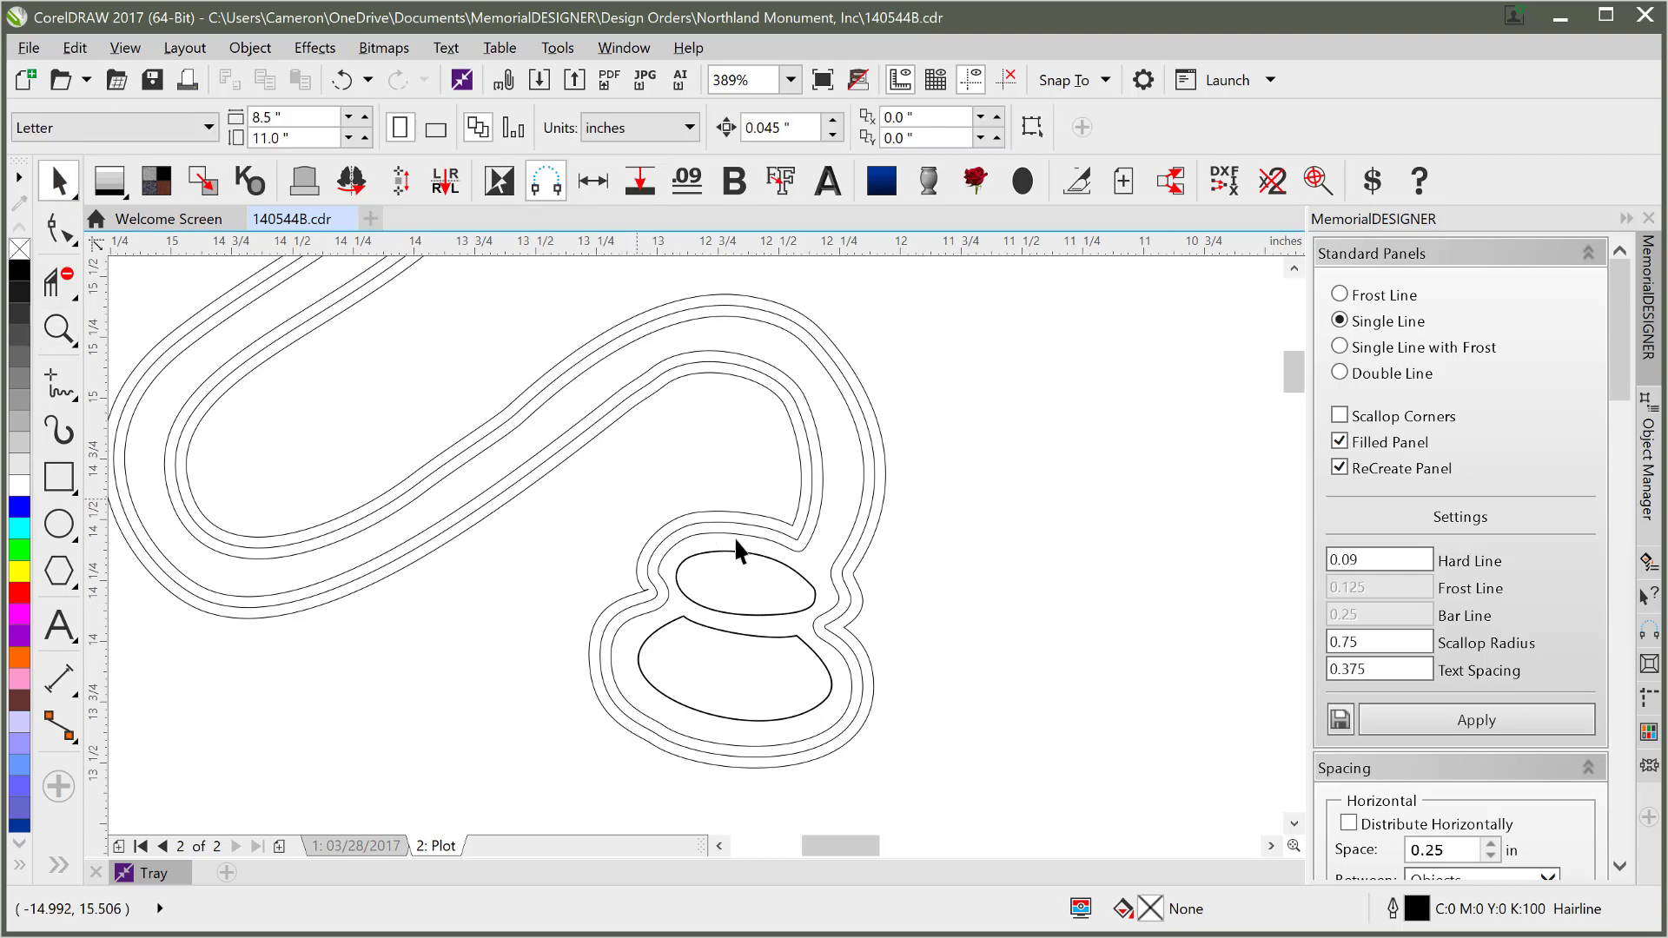
drag(731, 550, 878, 587)
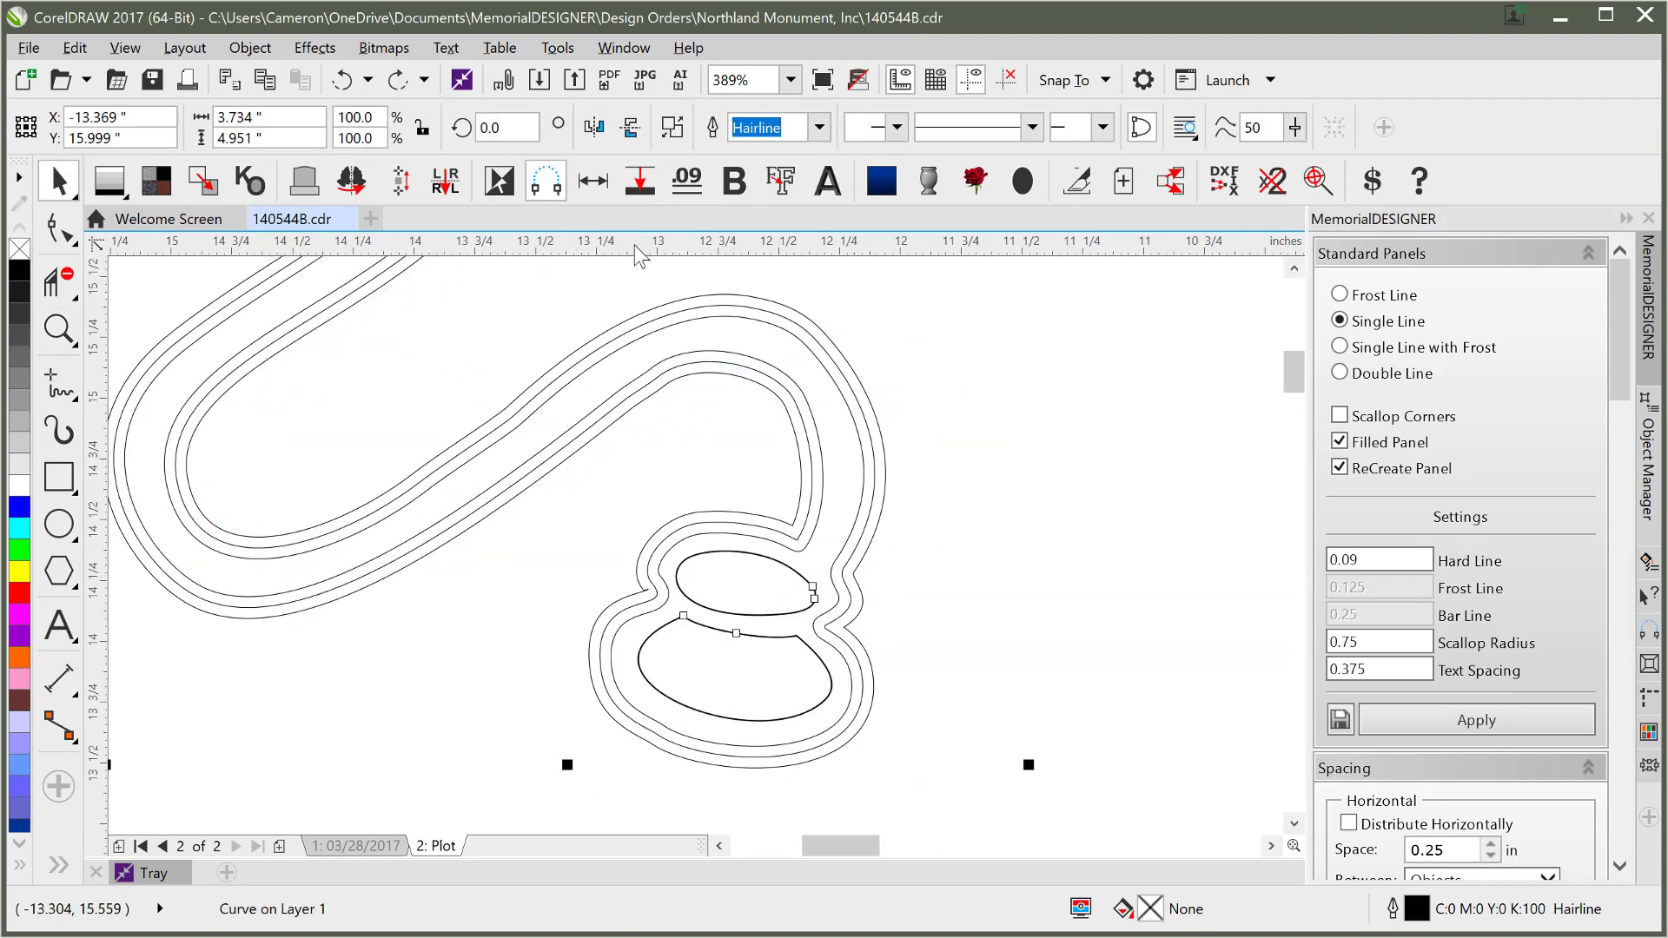
click(251, 47)
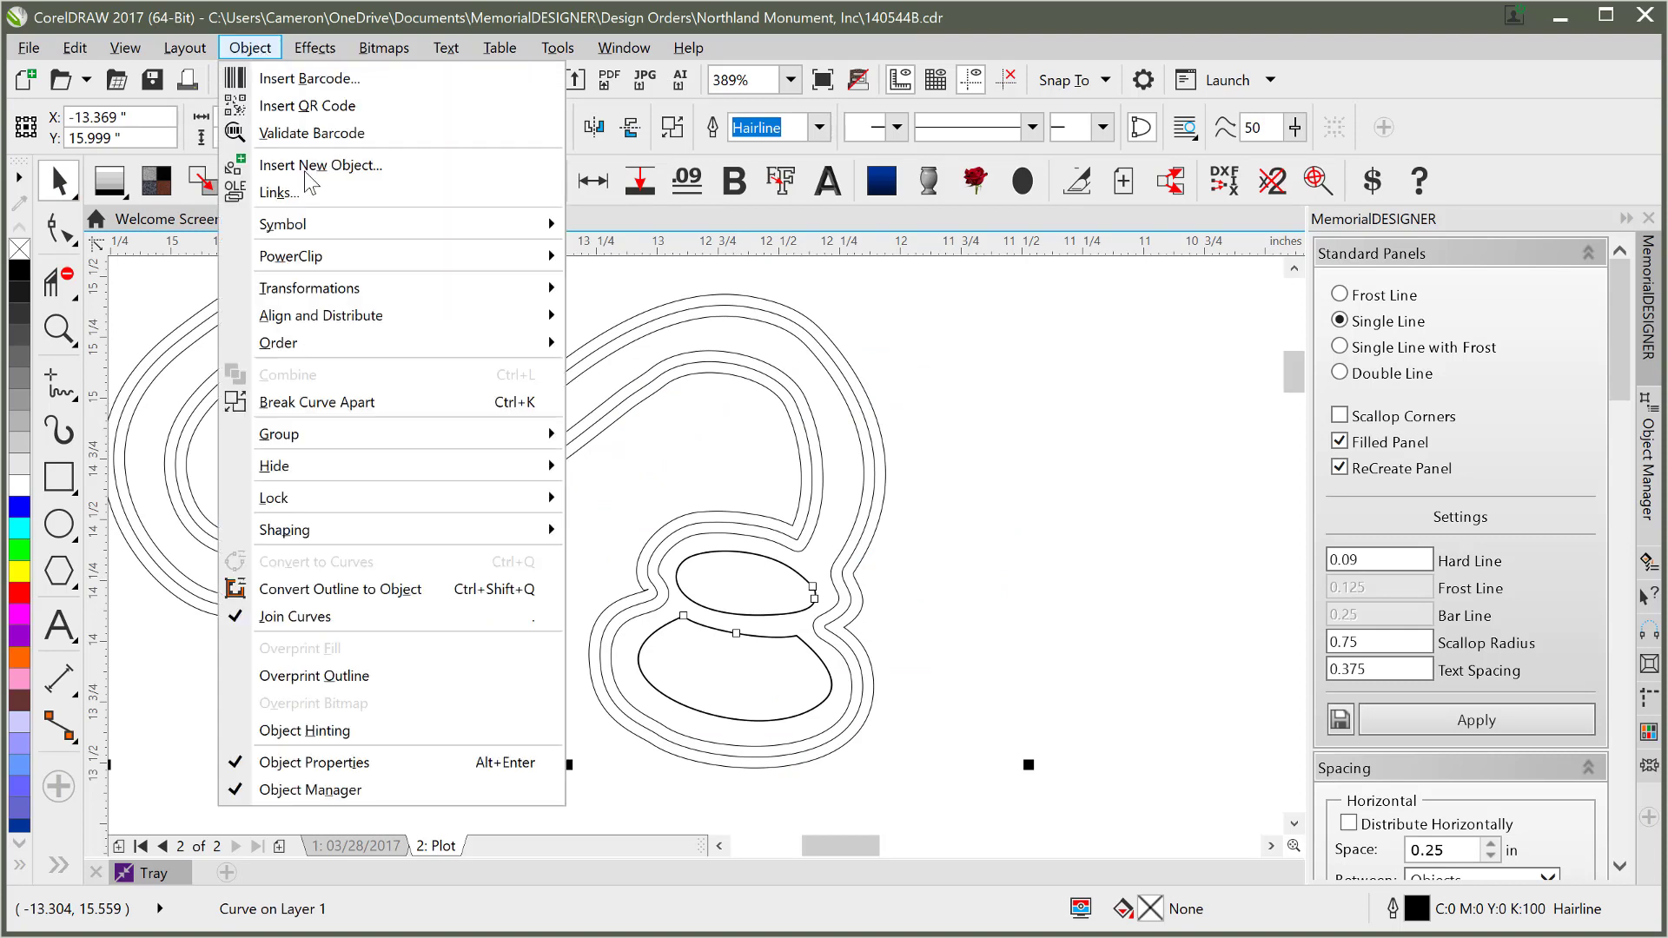
click(350, 403)
- Pull the stacked duplicates of the chest piece's upper oval and lower shape clear of the stethoscope on both sides
click(707, 535)
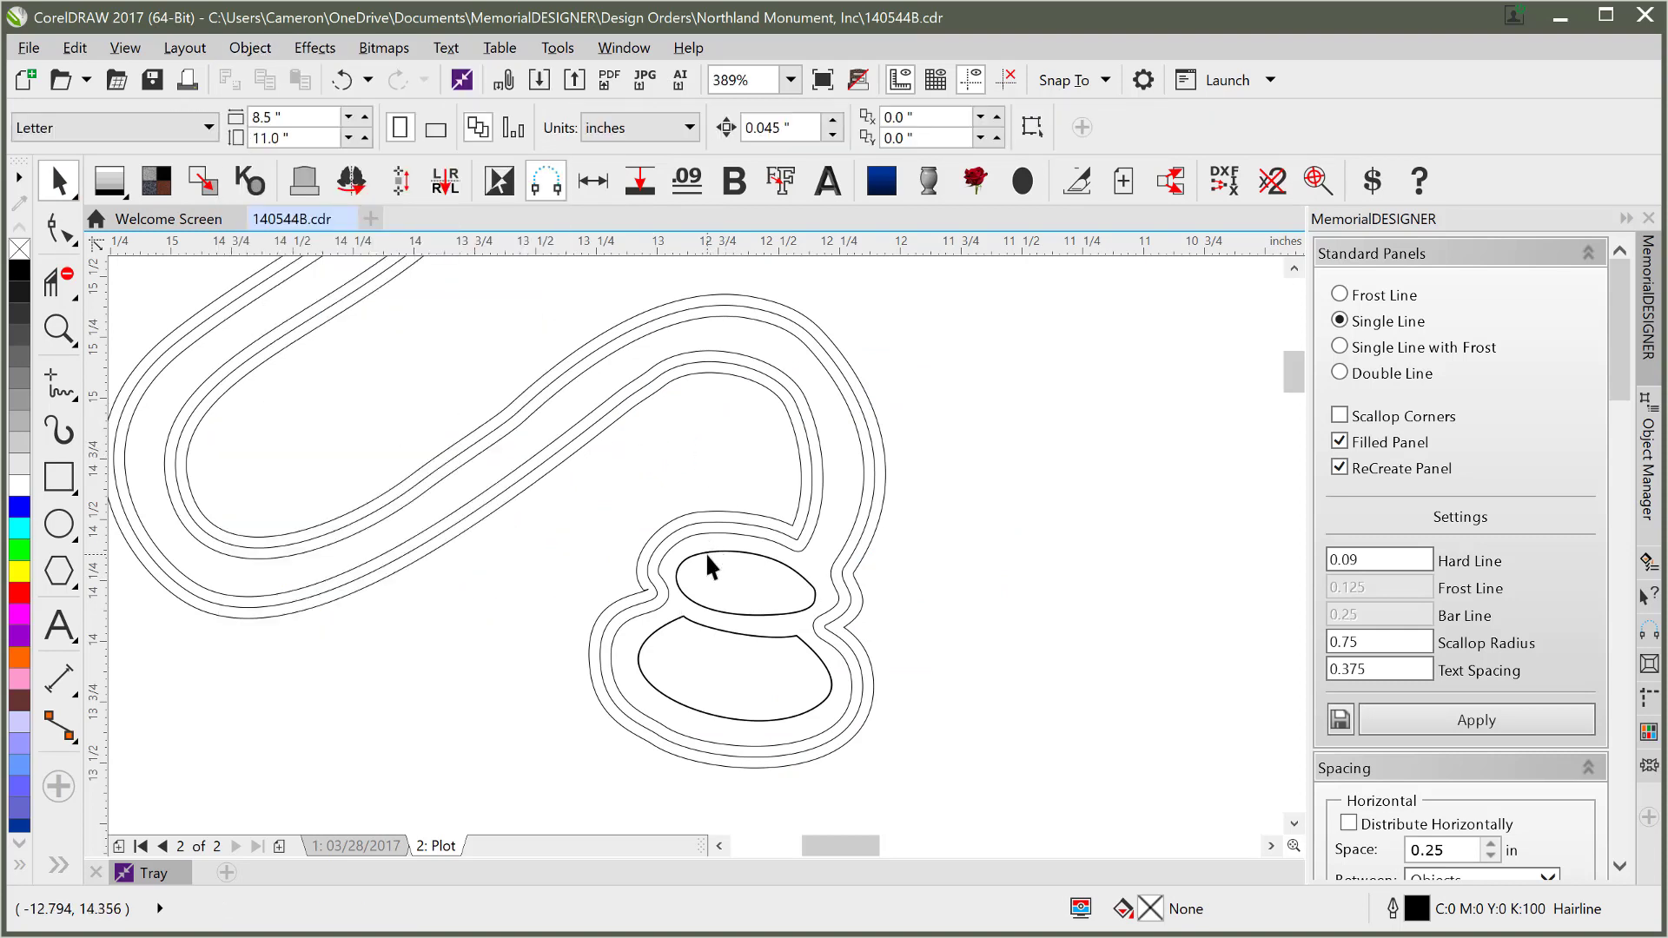
click(710, 551)
drag(711, 550, 942, 578)
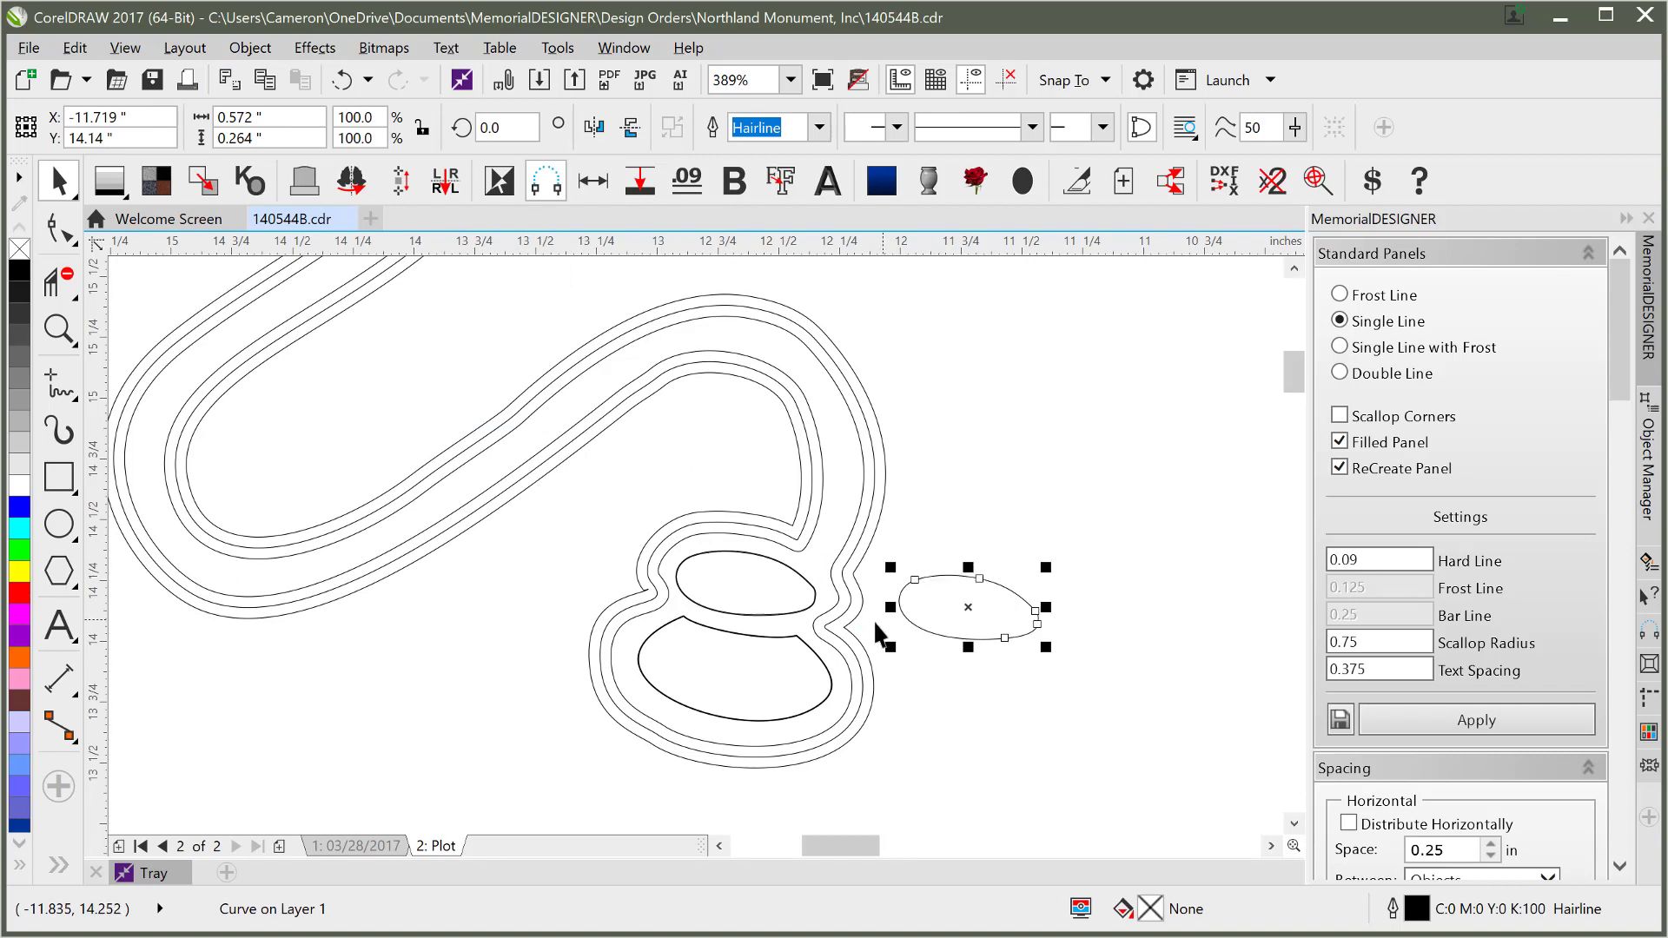
drag(705, 552, 391, 615)
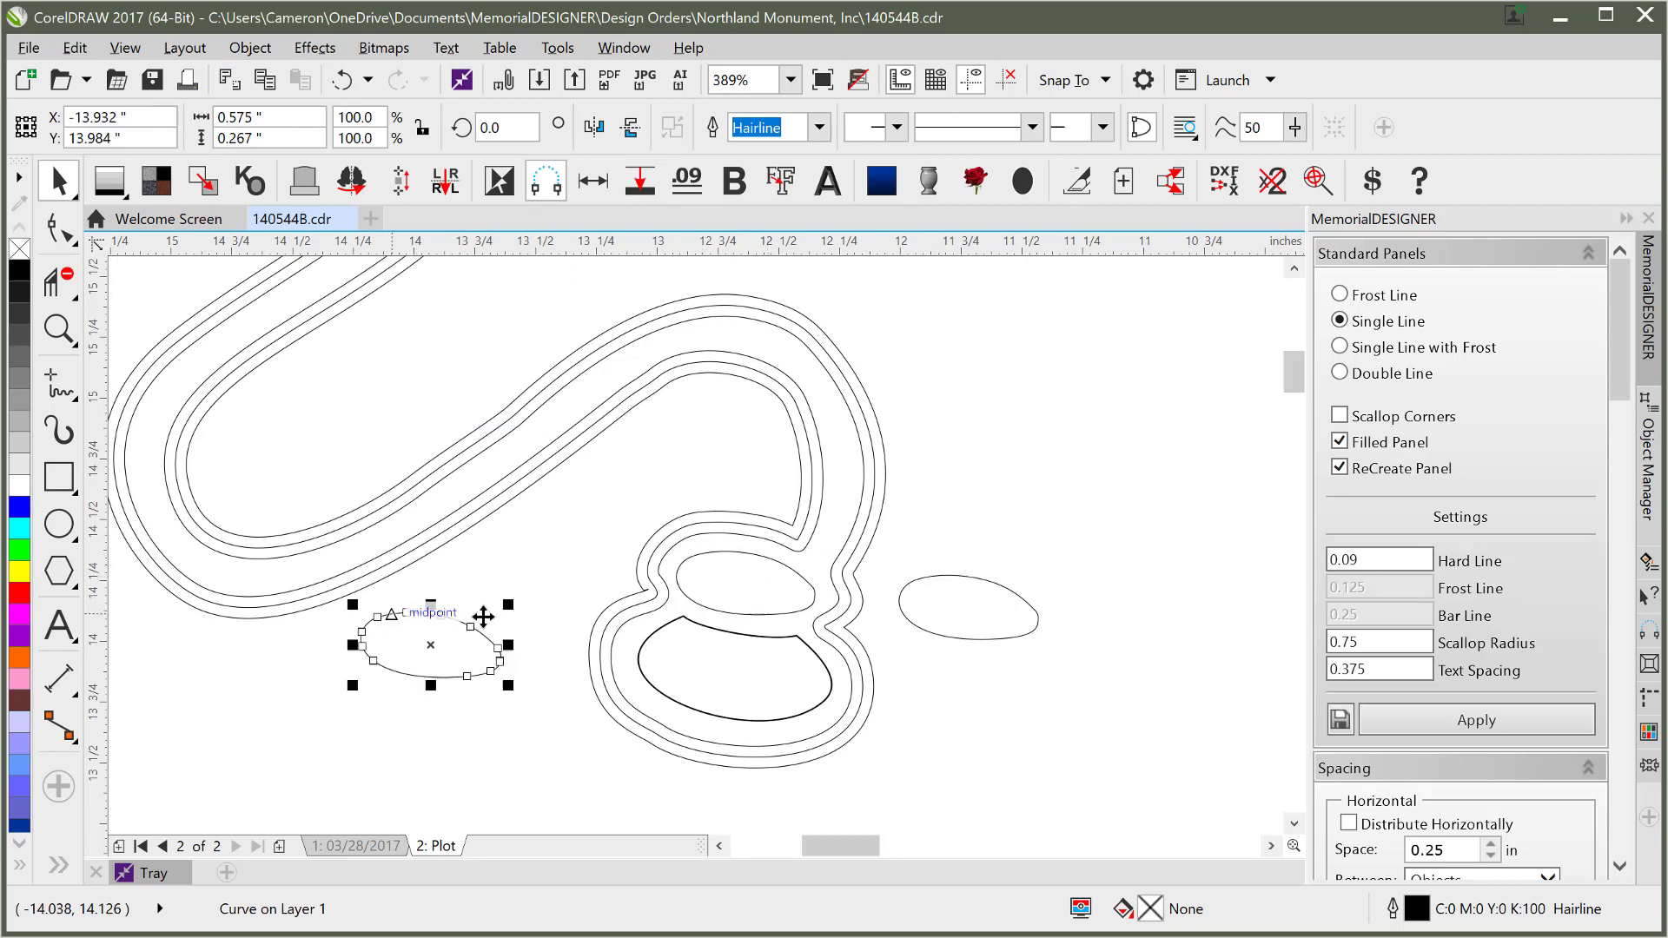
drag(719, 629, 956, 720)
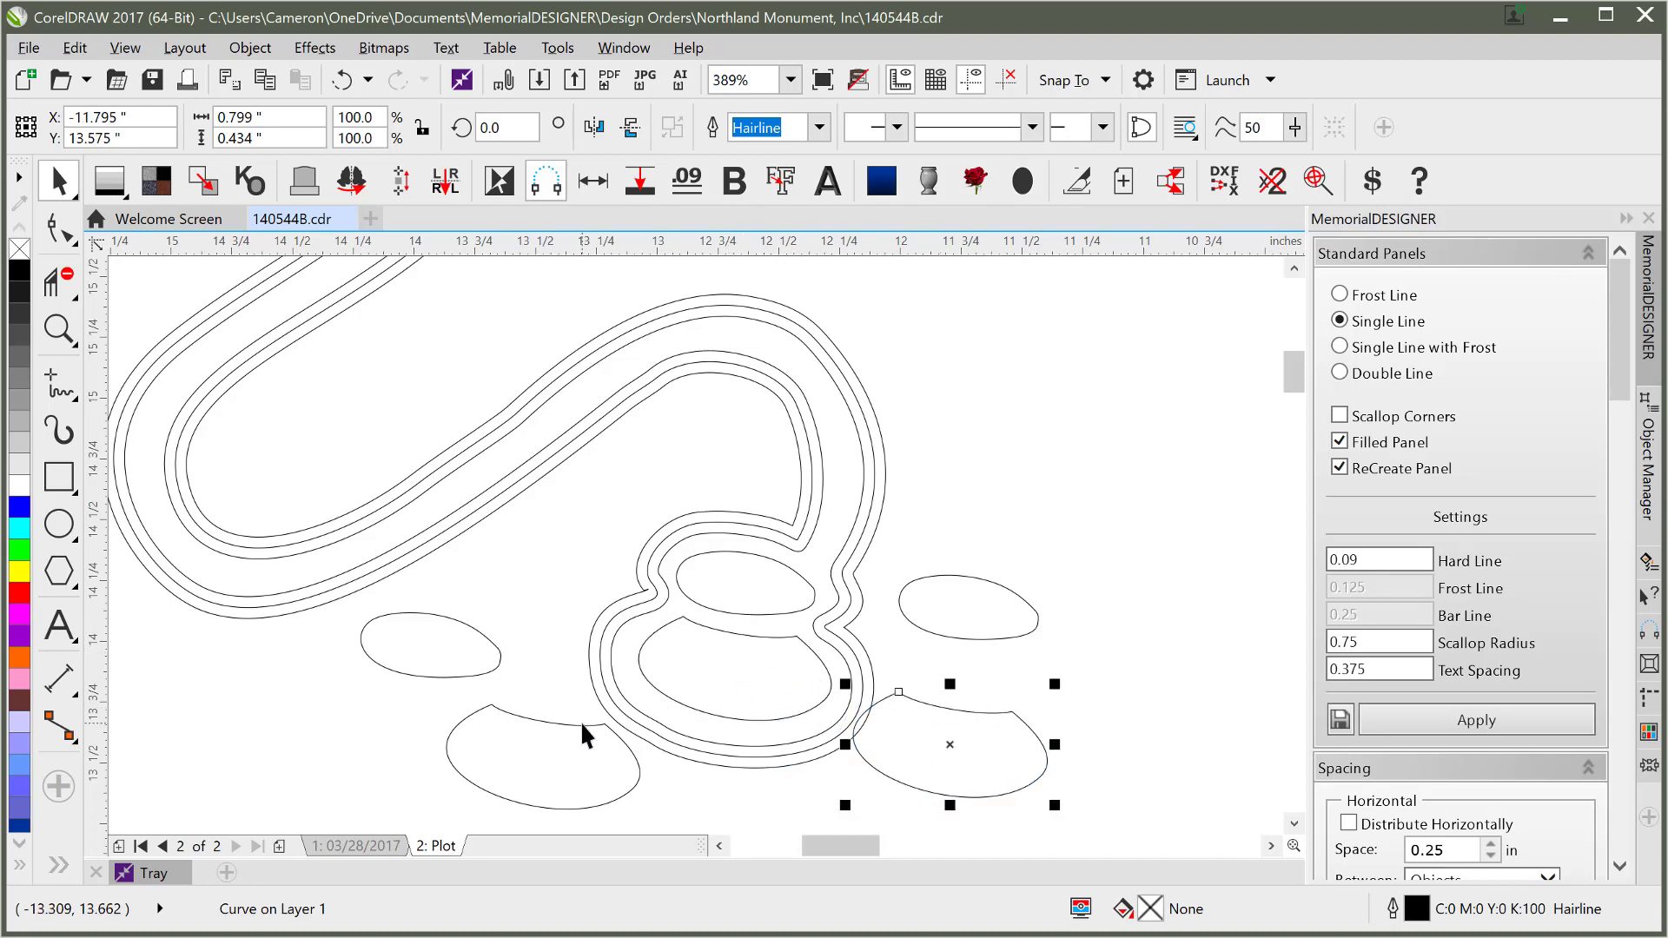
- Delete the four duplicate chest-piece shapes lying beside the stethoscope
key(Delete)
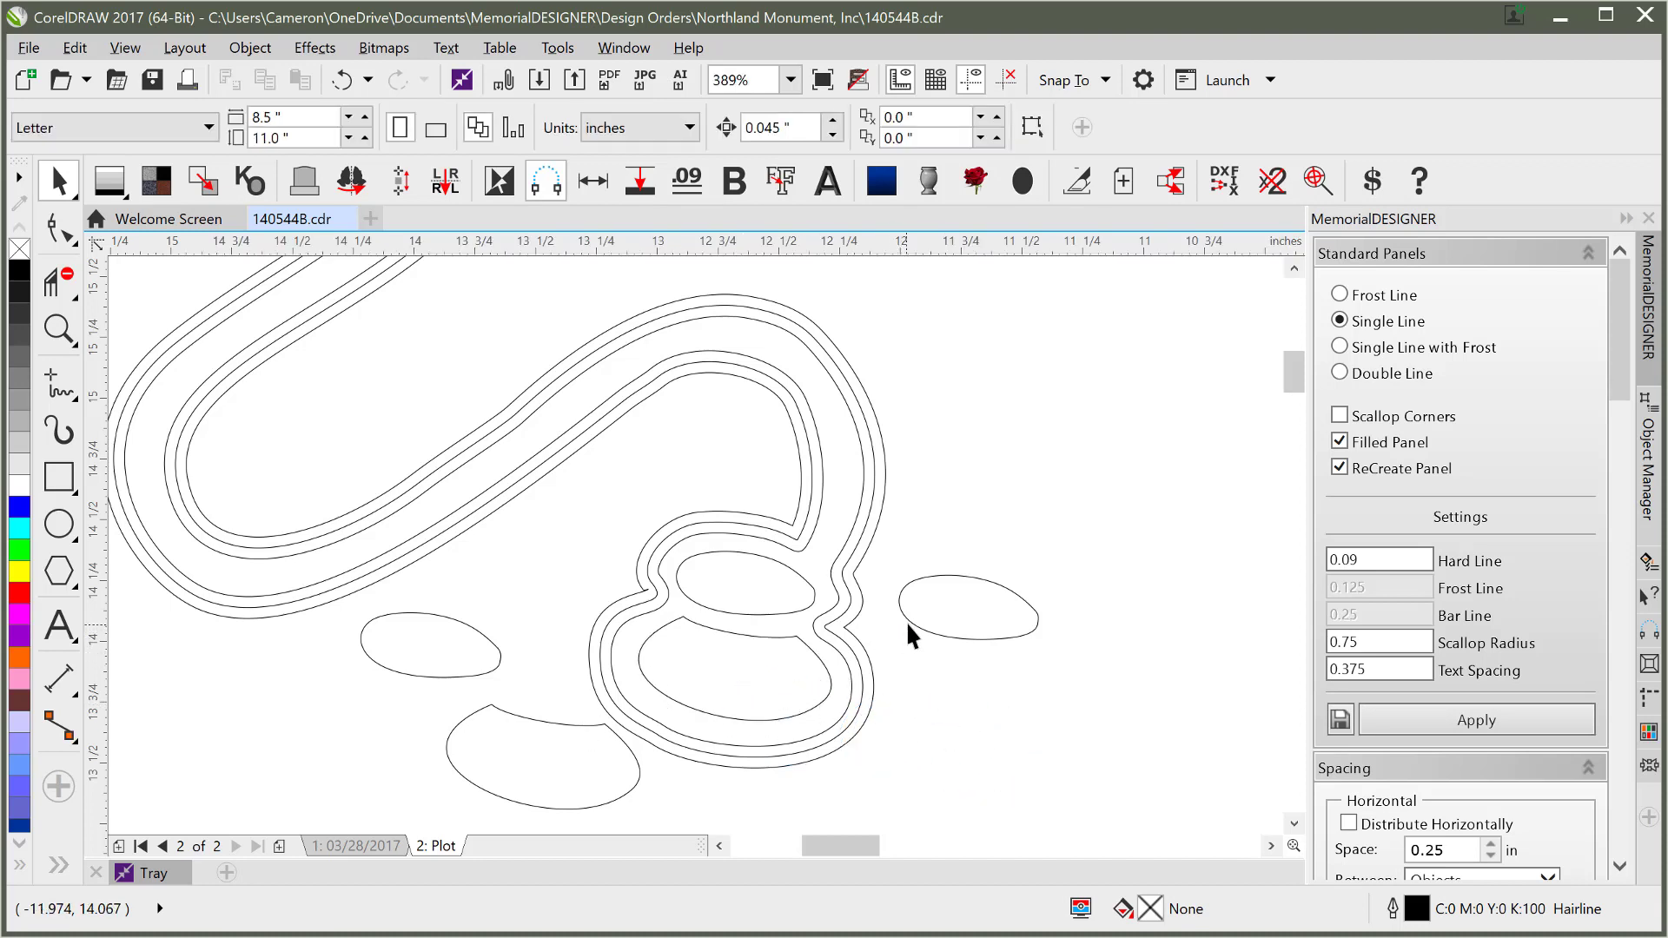
click(909, 619)
key(Delete)
click(499, 651)
key(Delete)
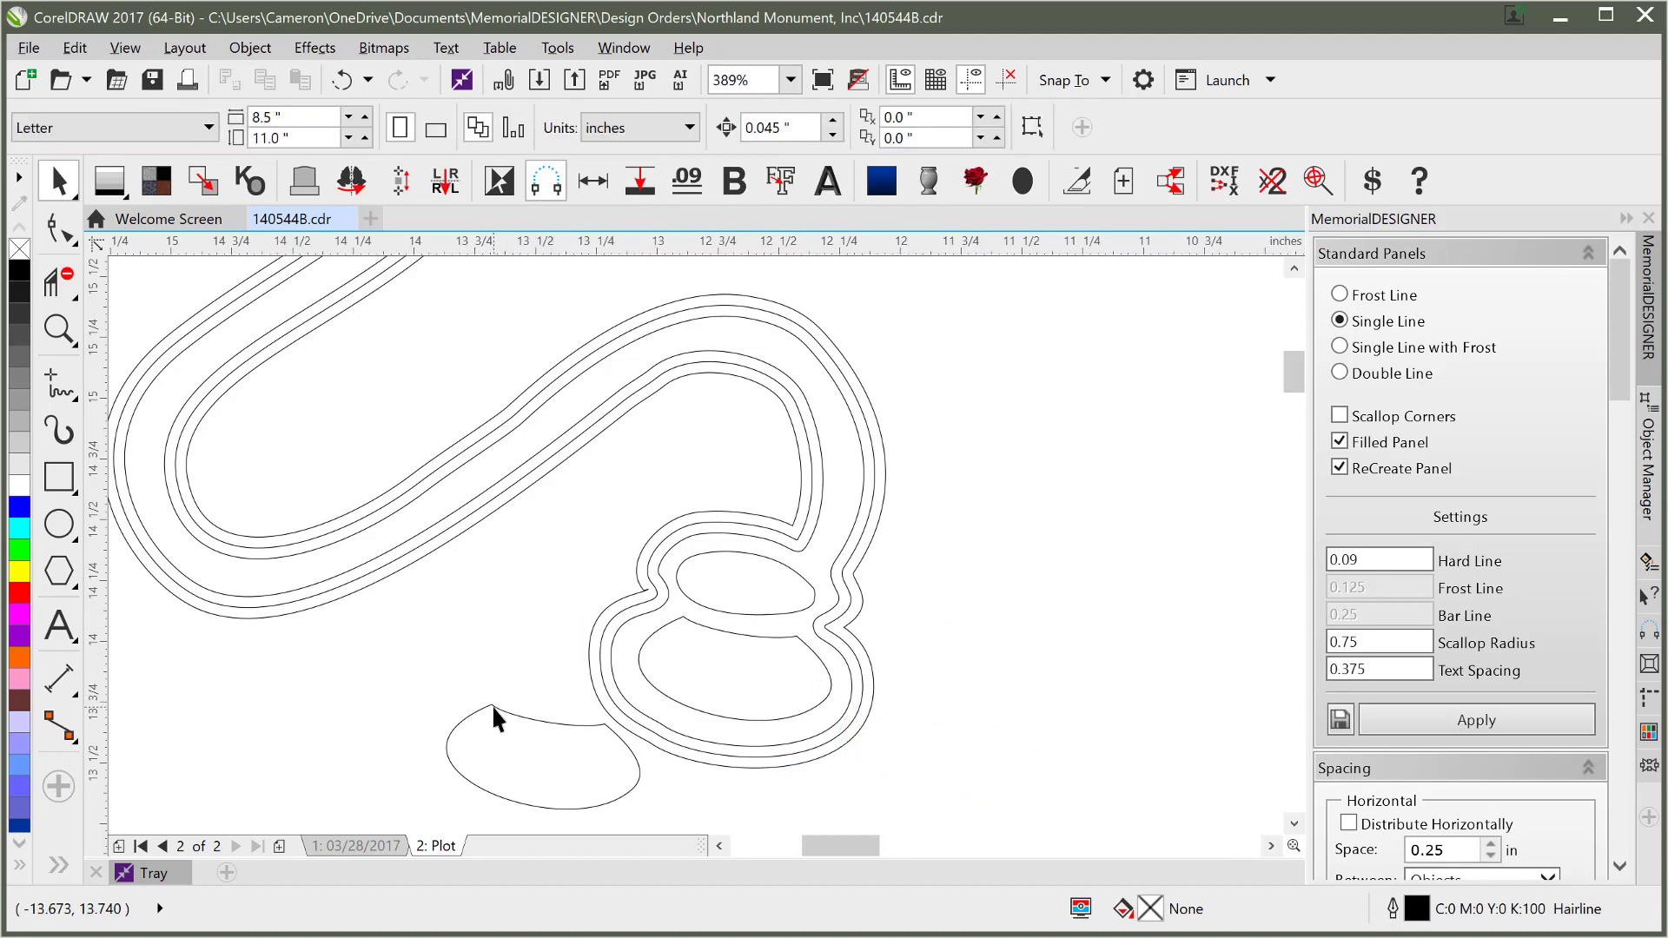
click(491, 705)
key(Delete)
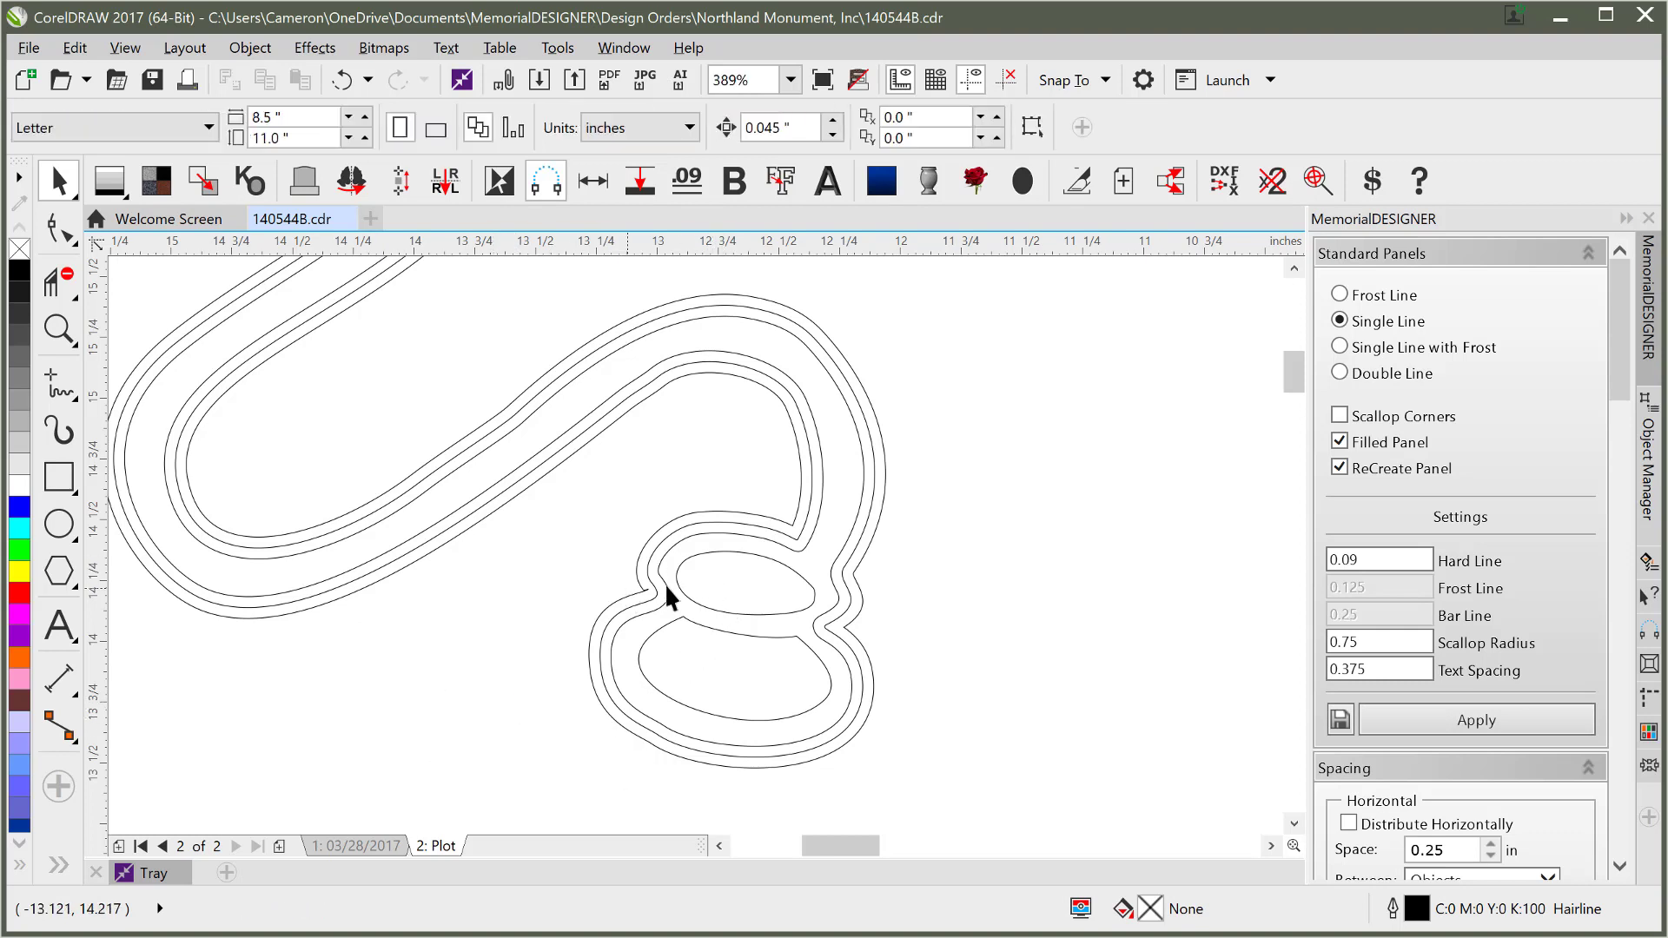
- Check the stethoscope's remaining outlines for stacked duplicates by shifting each one aside and undoing the move
drag(728, 530, 841, 562)
key(ctrl+z)
drag(760, 523, 865, 554)
key(ctrl+z)
click(975, 487)
drag(627, 322, 861, 389)
key(ctrl+z)
click(886, 345)
- Delete the surplus nodes on the innermost outline of the stethoscope's left ear tube where its two edges nearly touch
scroll(697, 539, down, 4)
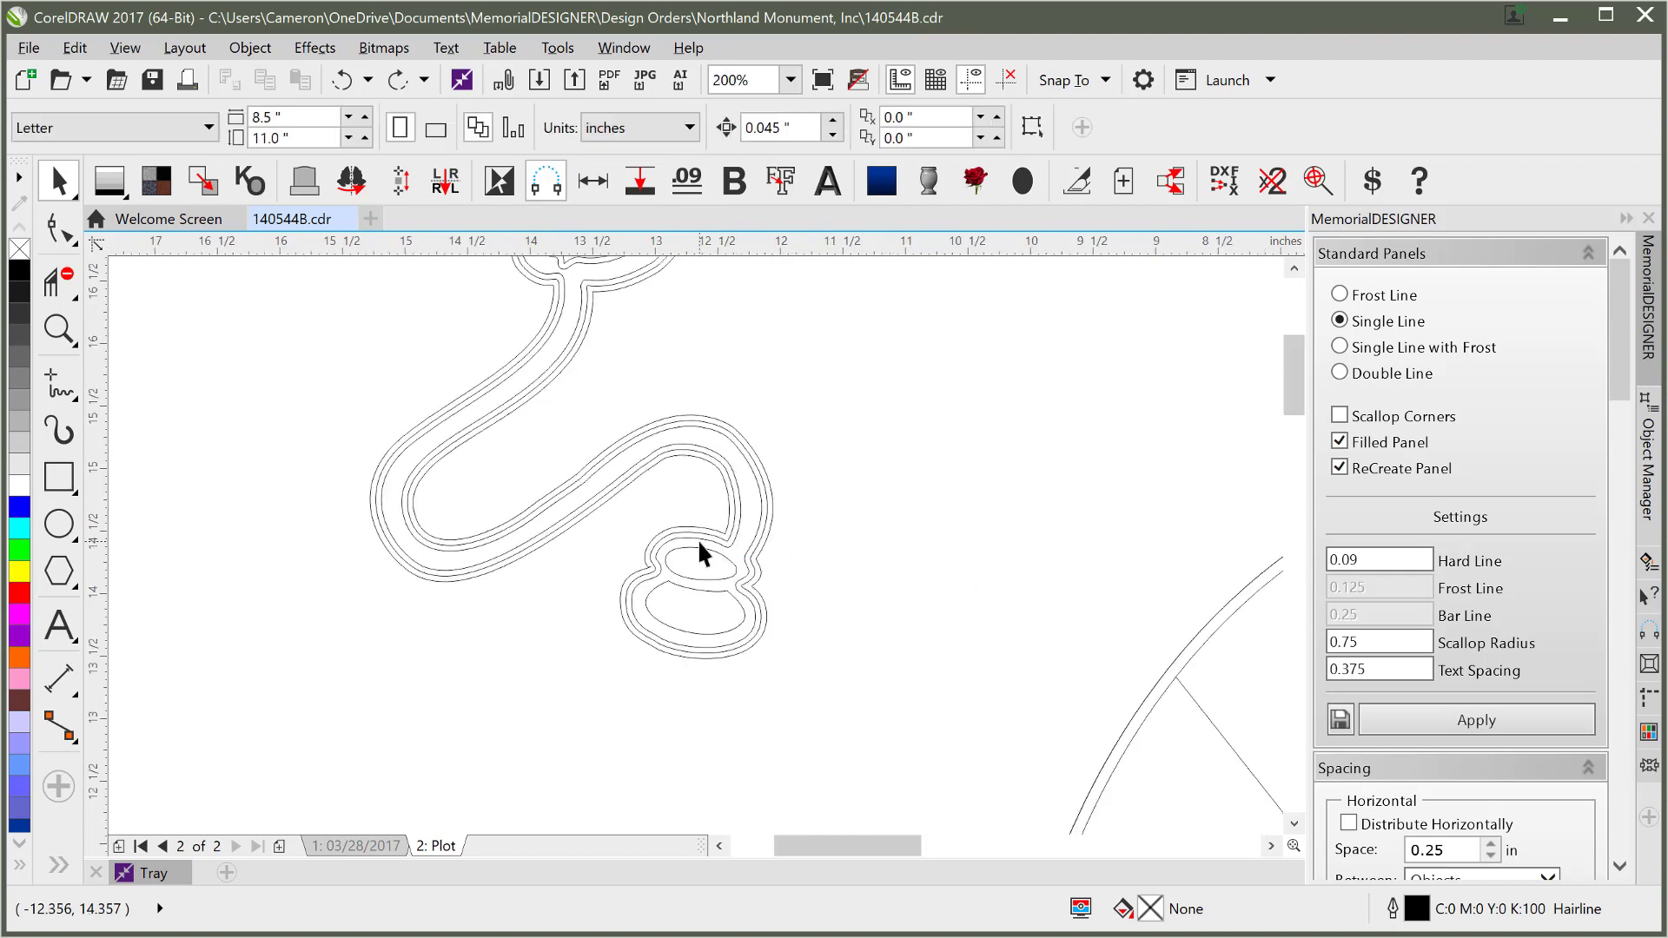
scroll(662, 368, up, 5)
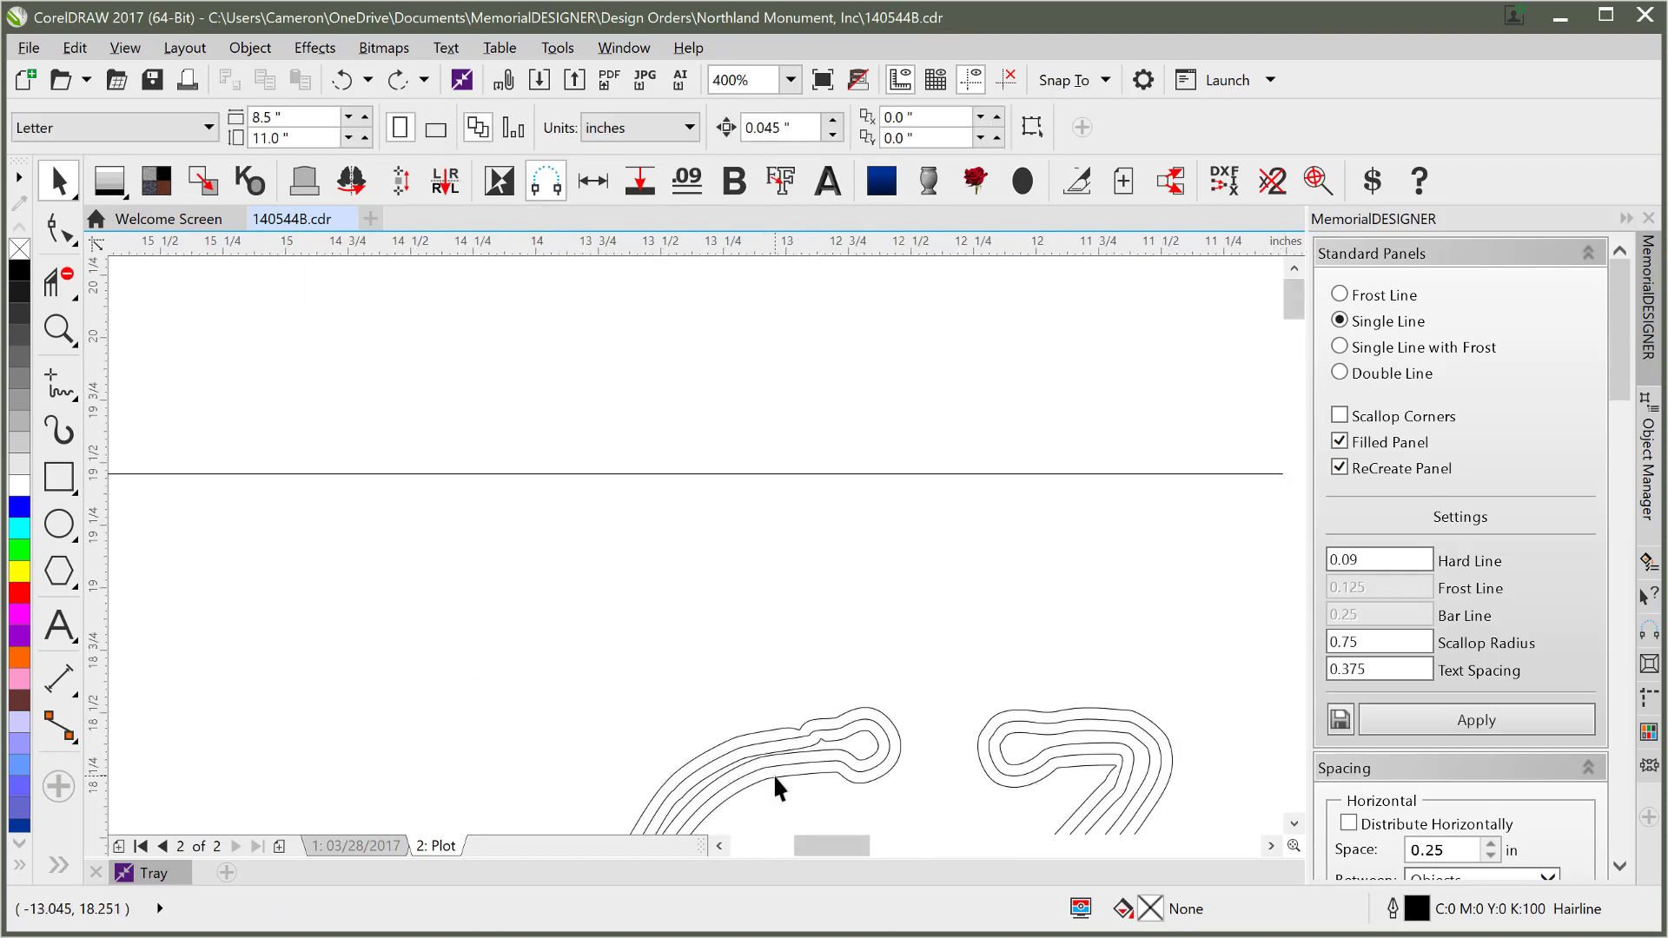
scroll(775, 777, down, 2)
scroll(653, 584, up, 2)
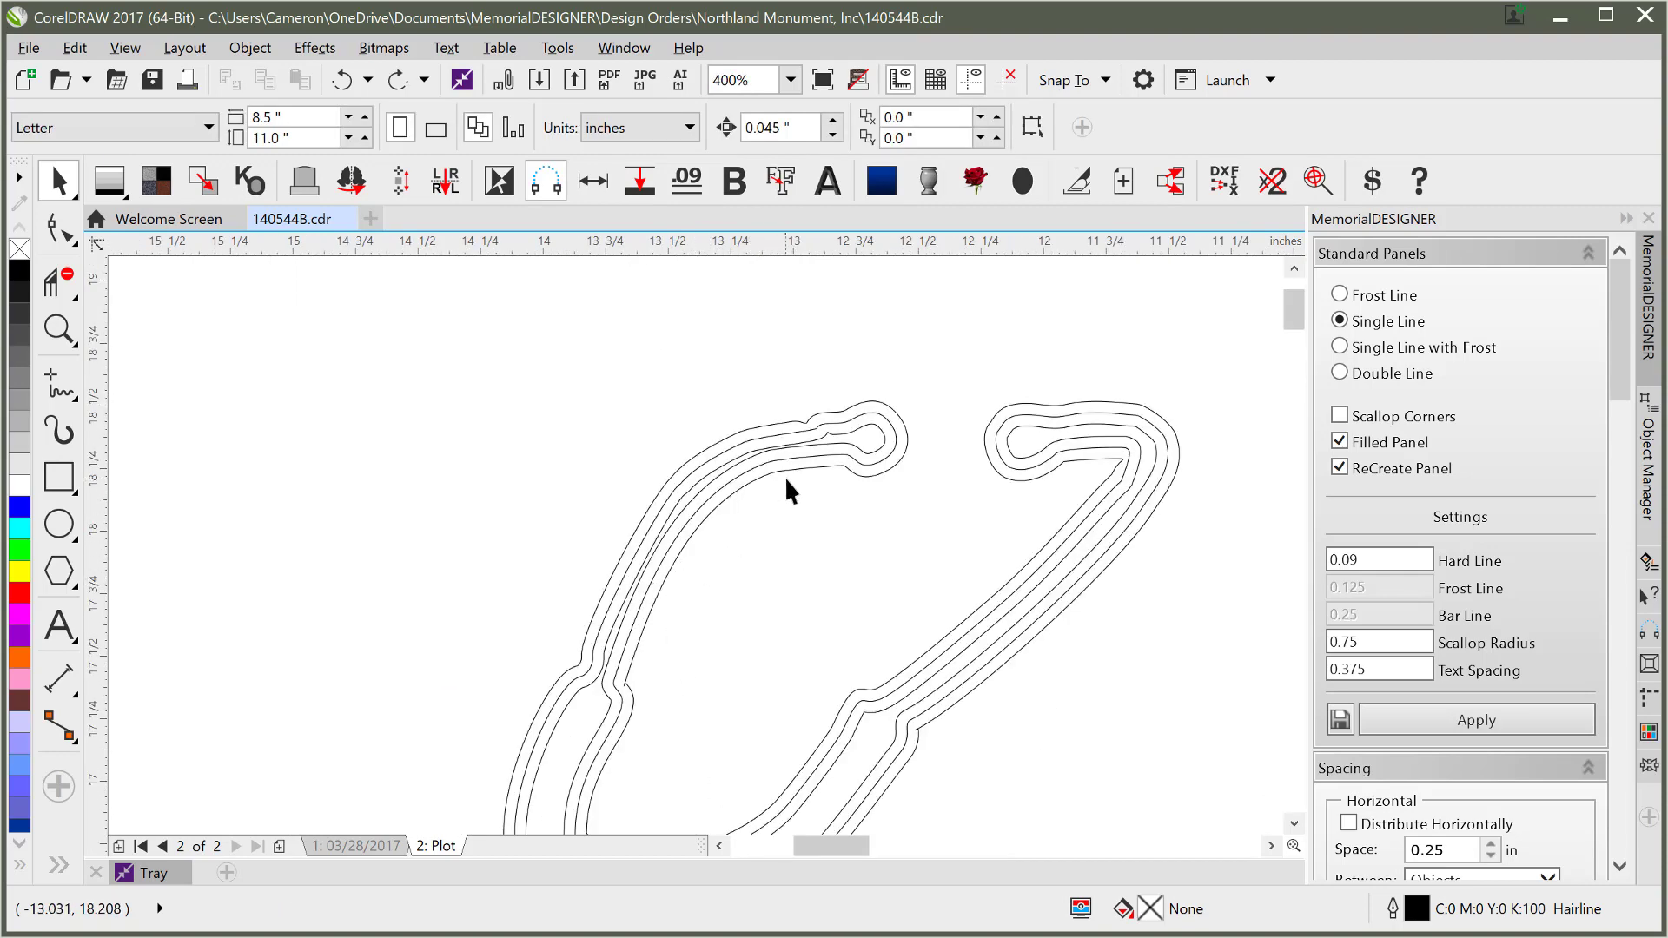
scroll(787, 488, up, 2)
click(701, 471)
key(F10)
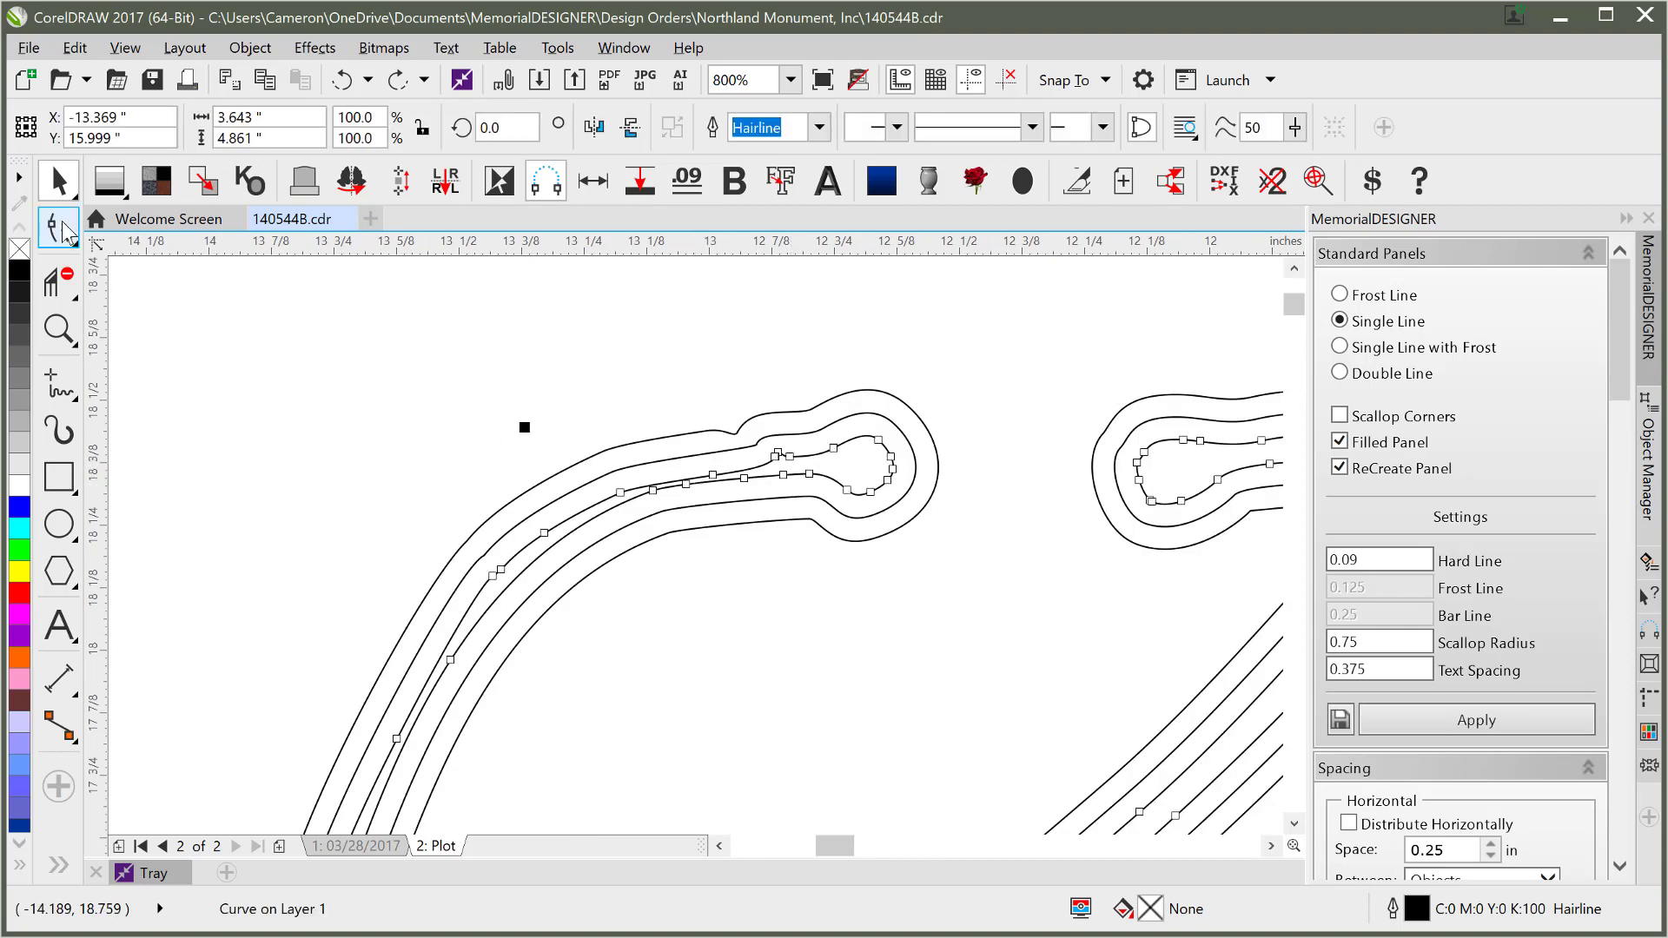
double_click(653, 490)
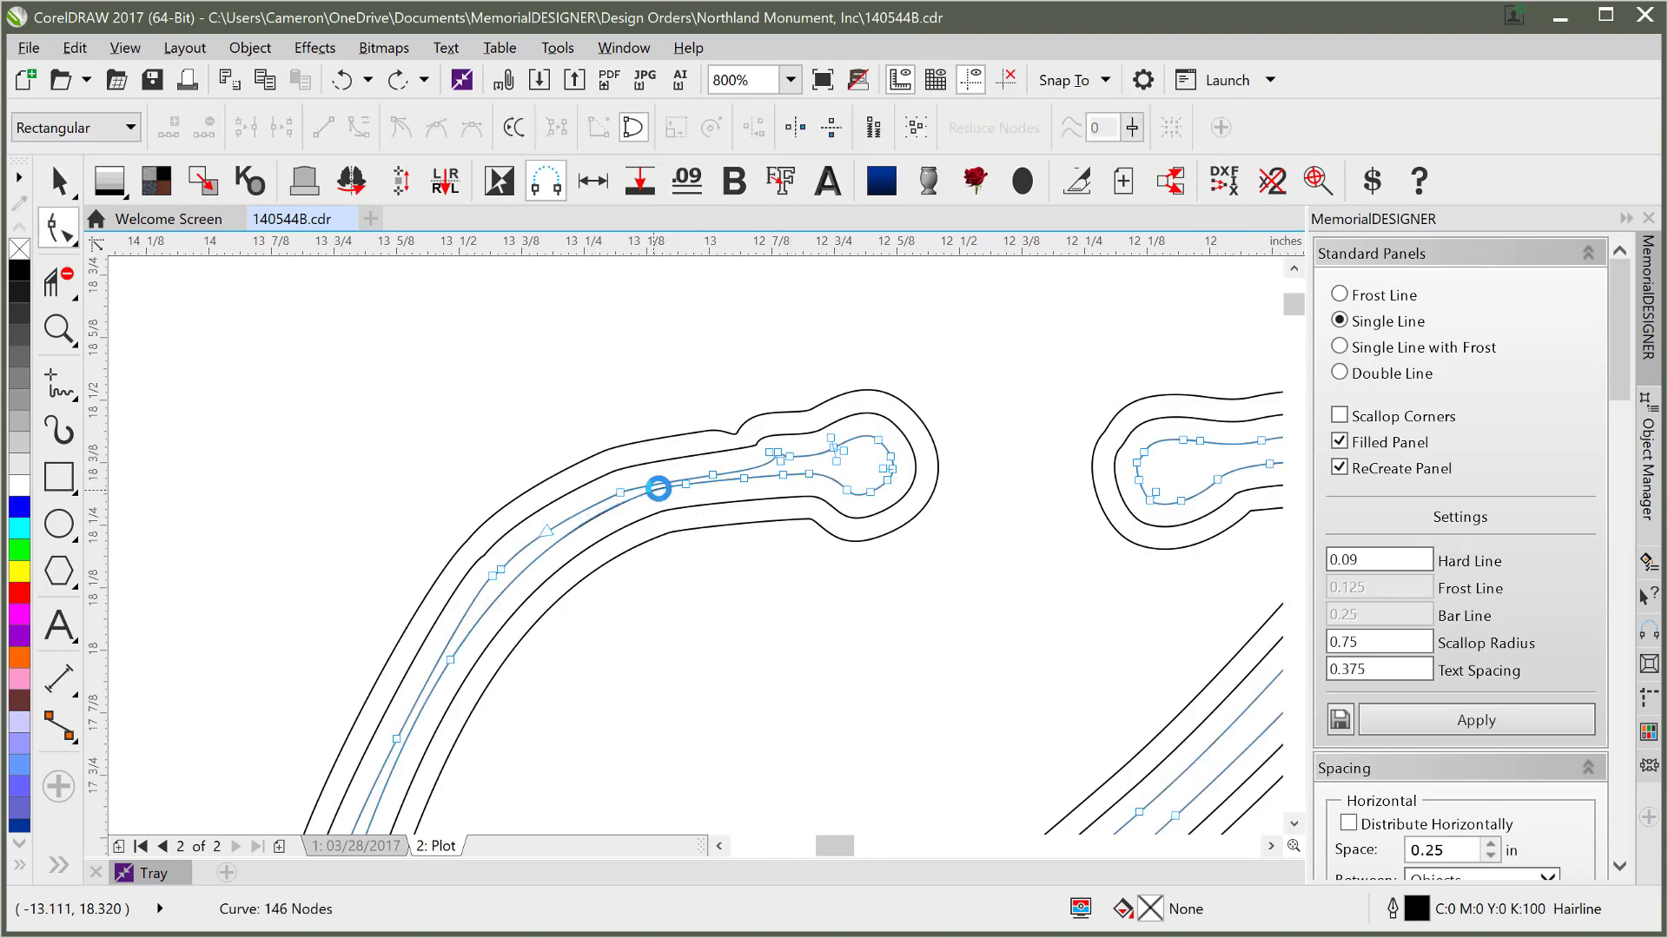
click(712, 475)
key(Delete)
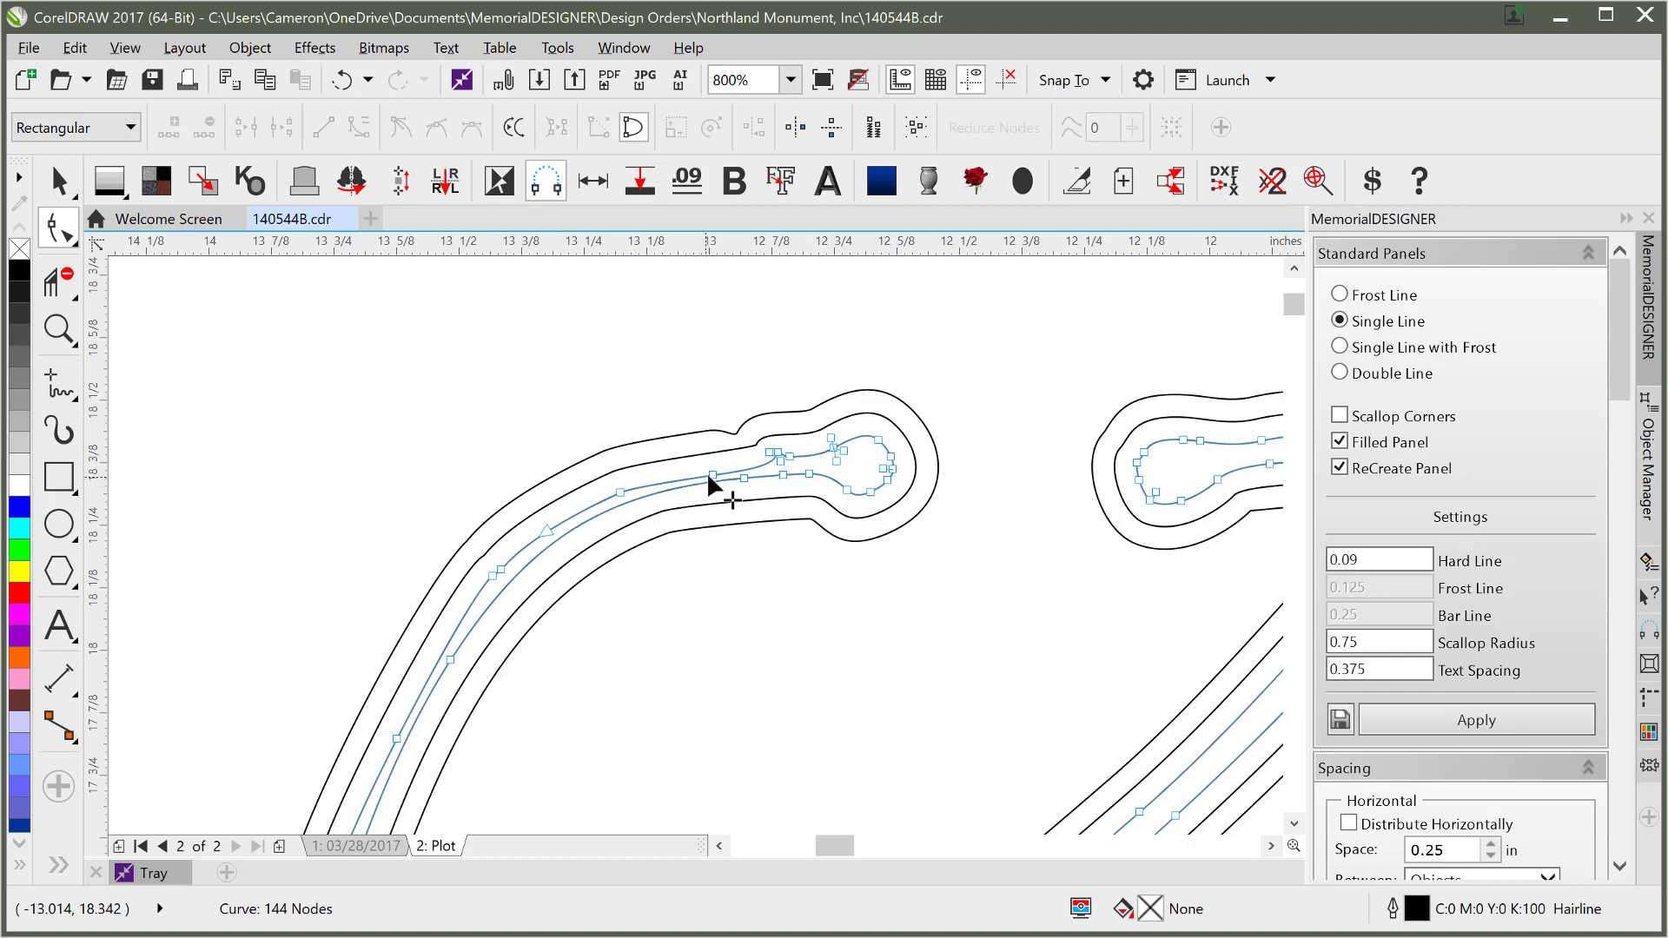
- Delete four more surplus nodes from the left ear tube's innermost outline between its bend and the earpiece
click(680, 480)
key(Delete)
click(743, 477)
key(Delete)
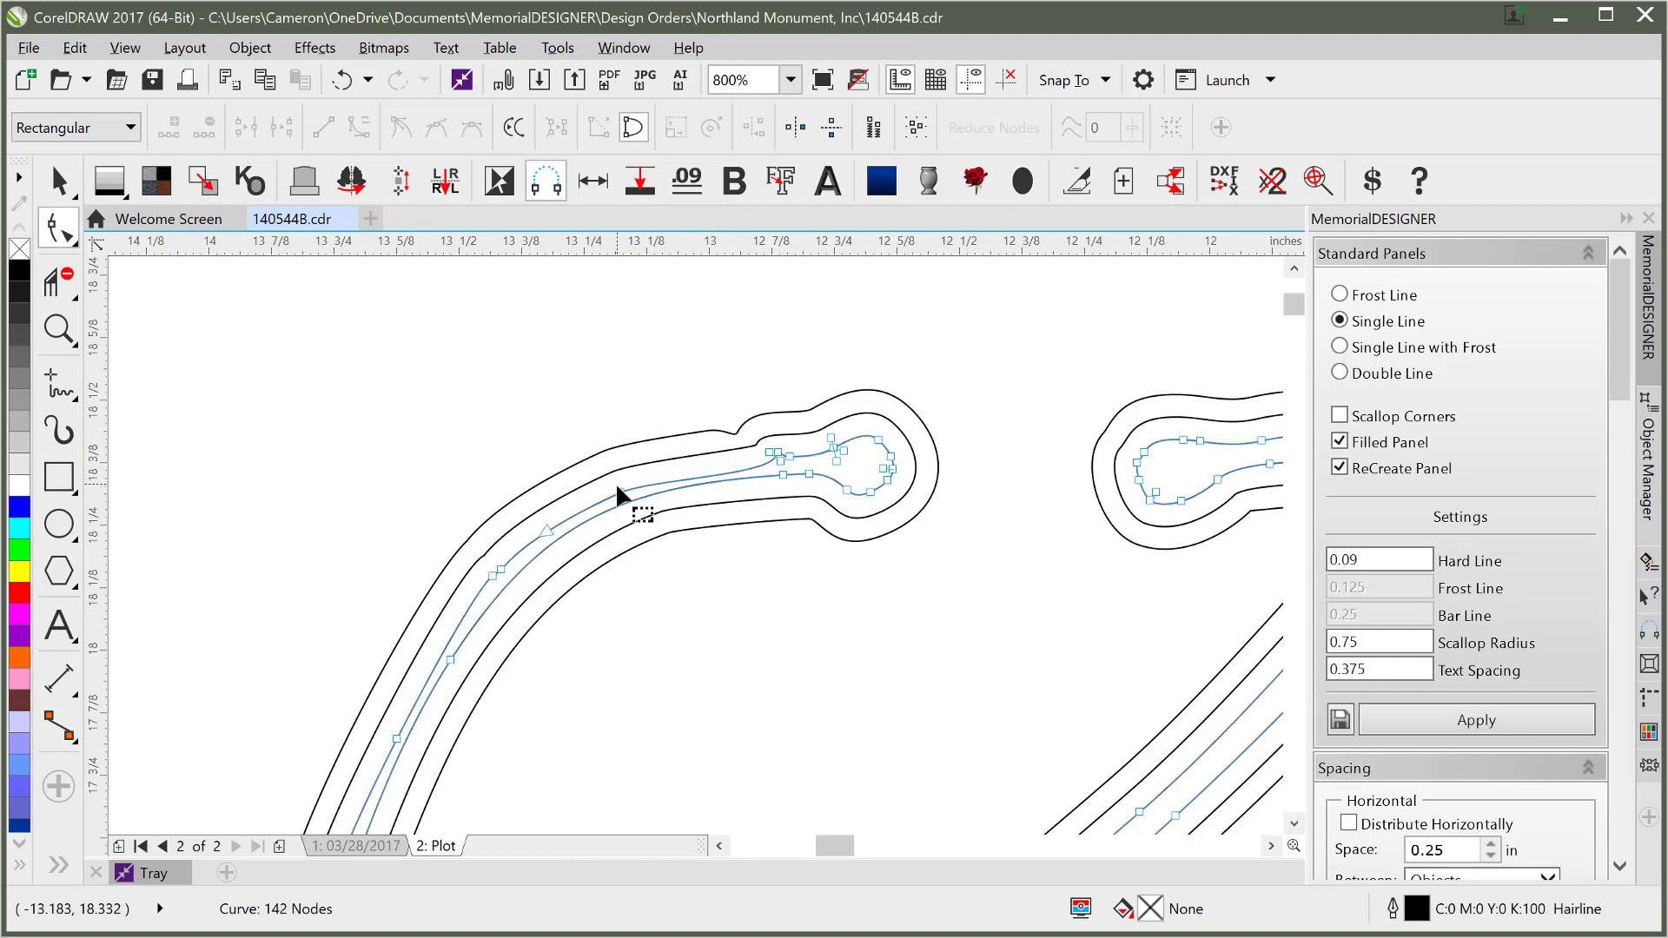
click(620, 493)
key(Delete)
click(769, 452)
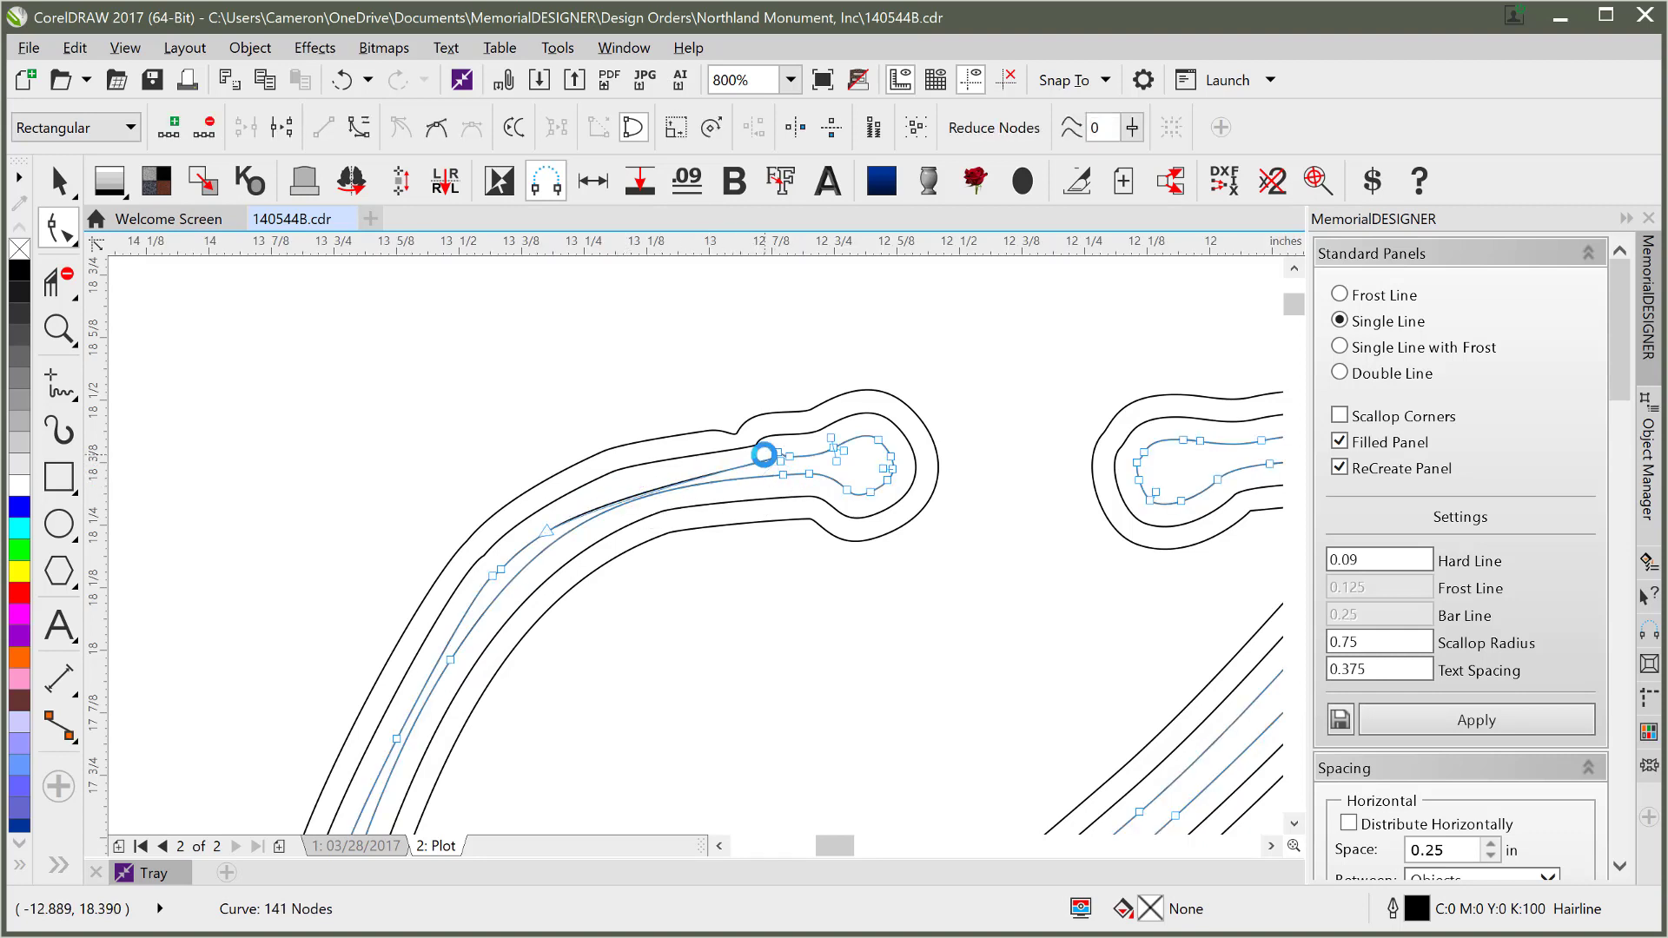
key(Delete)
- Reshape the upper edge of the left ear tube's innermost outline into a smooth curve parallel to its lower edge
click(549, 532)
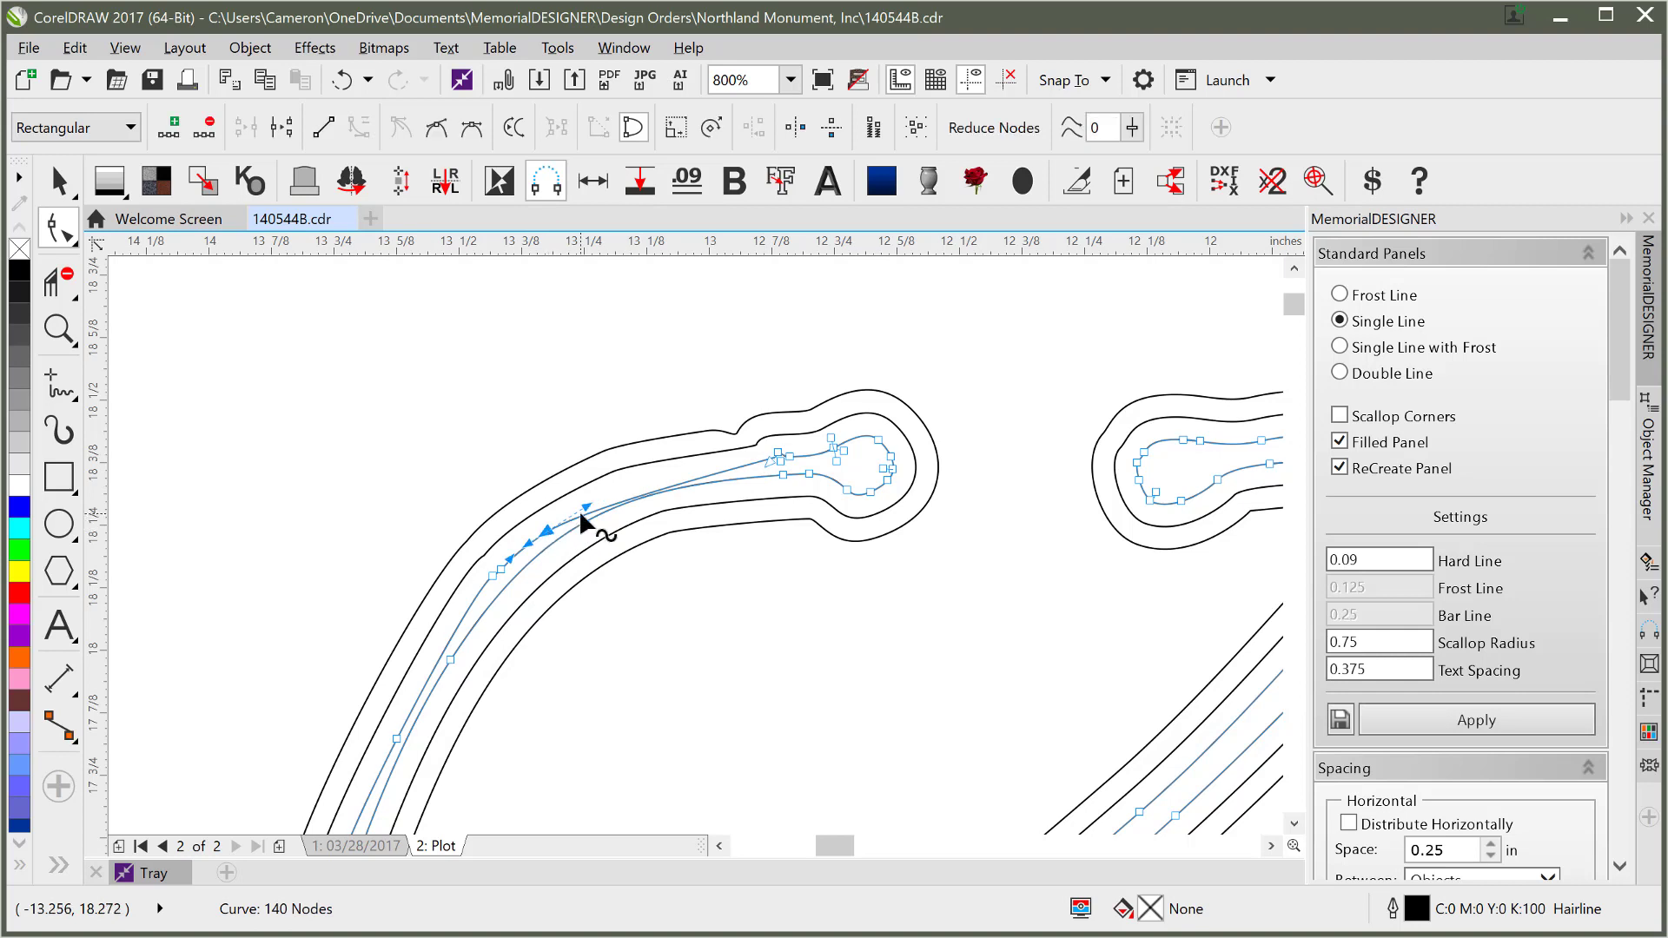
mouse_move(588, 510)
mouse_down()
mouse_move(606, 475)
mouse_move(580, 485)
mouse_up()
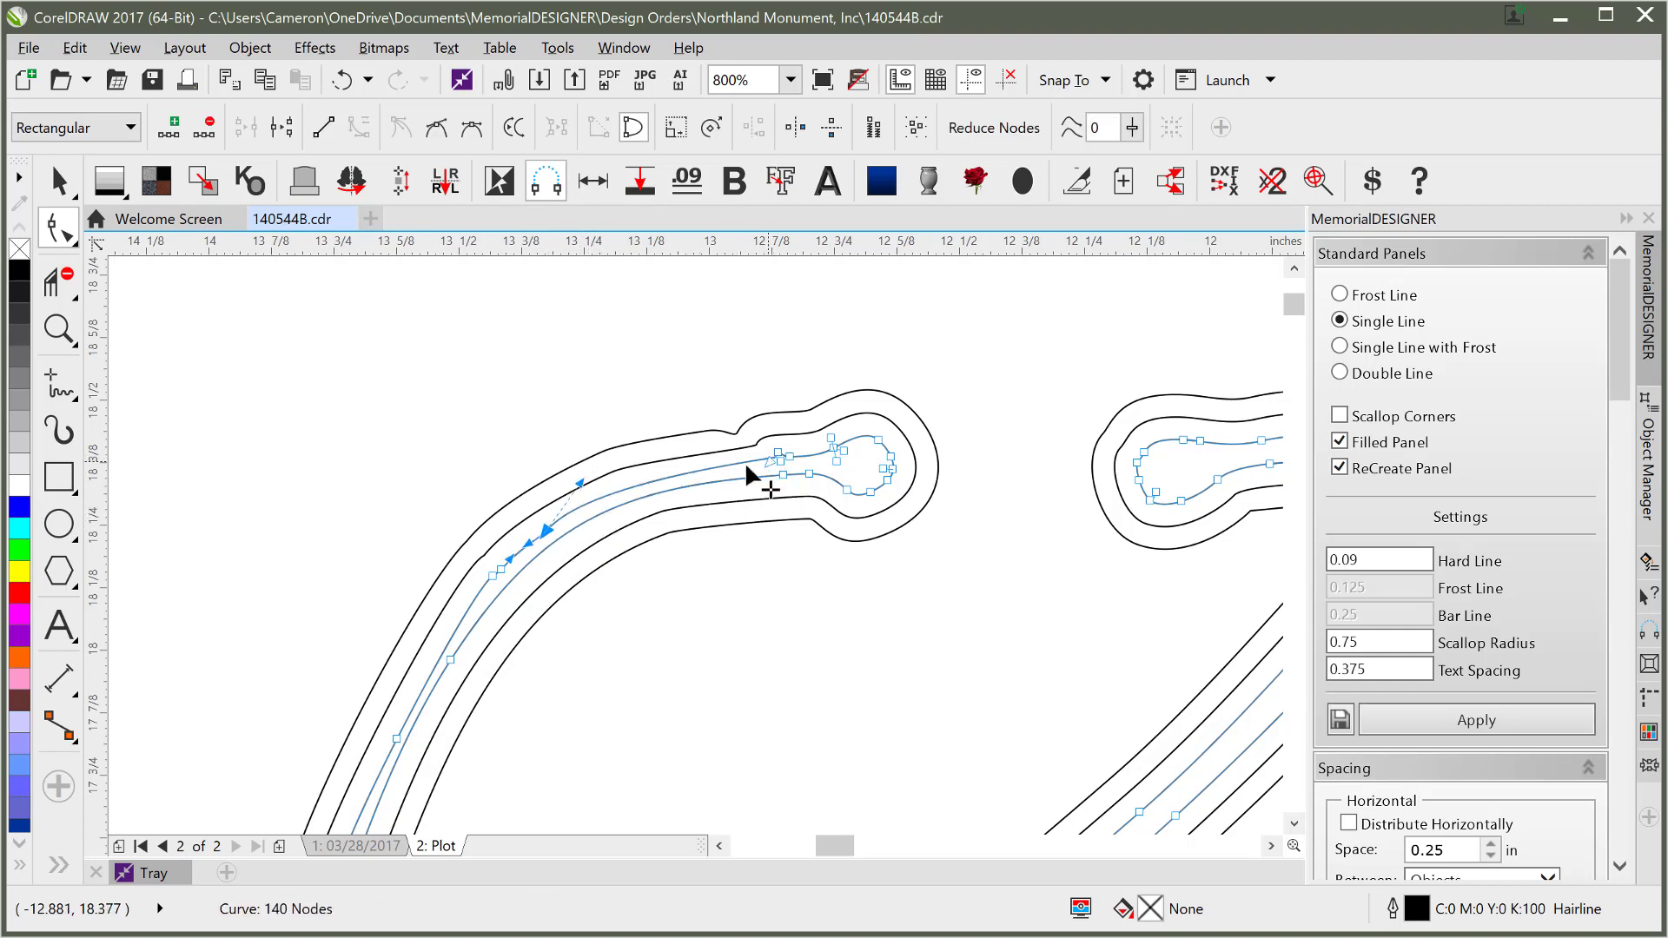
drag(755, 473, 730, 471)
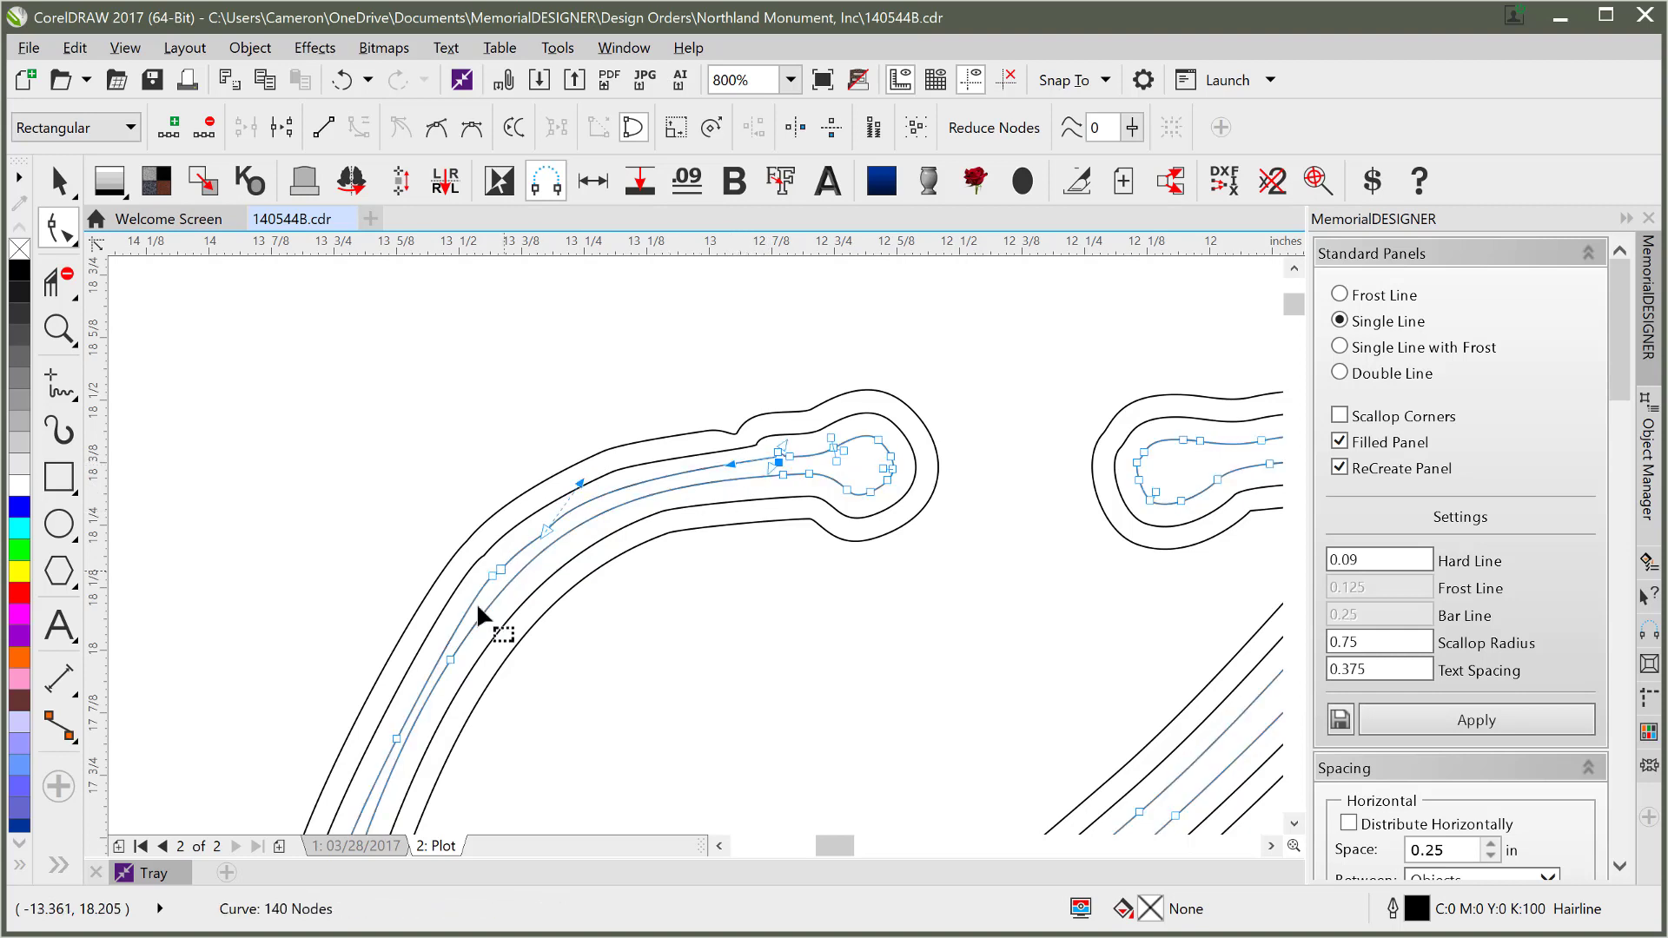
- Remove the two surplus nodes below the bend on the left ear tube's innermost outline and straighten the curve there
click(397, 738)
double_click(446, 663)
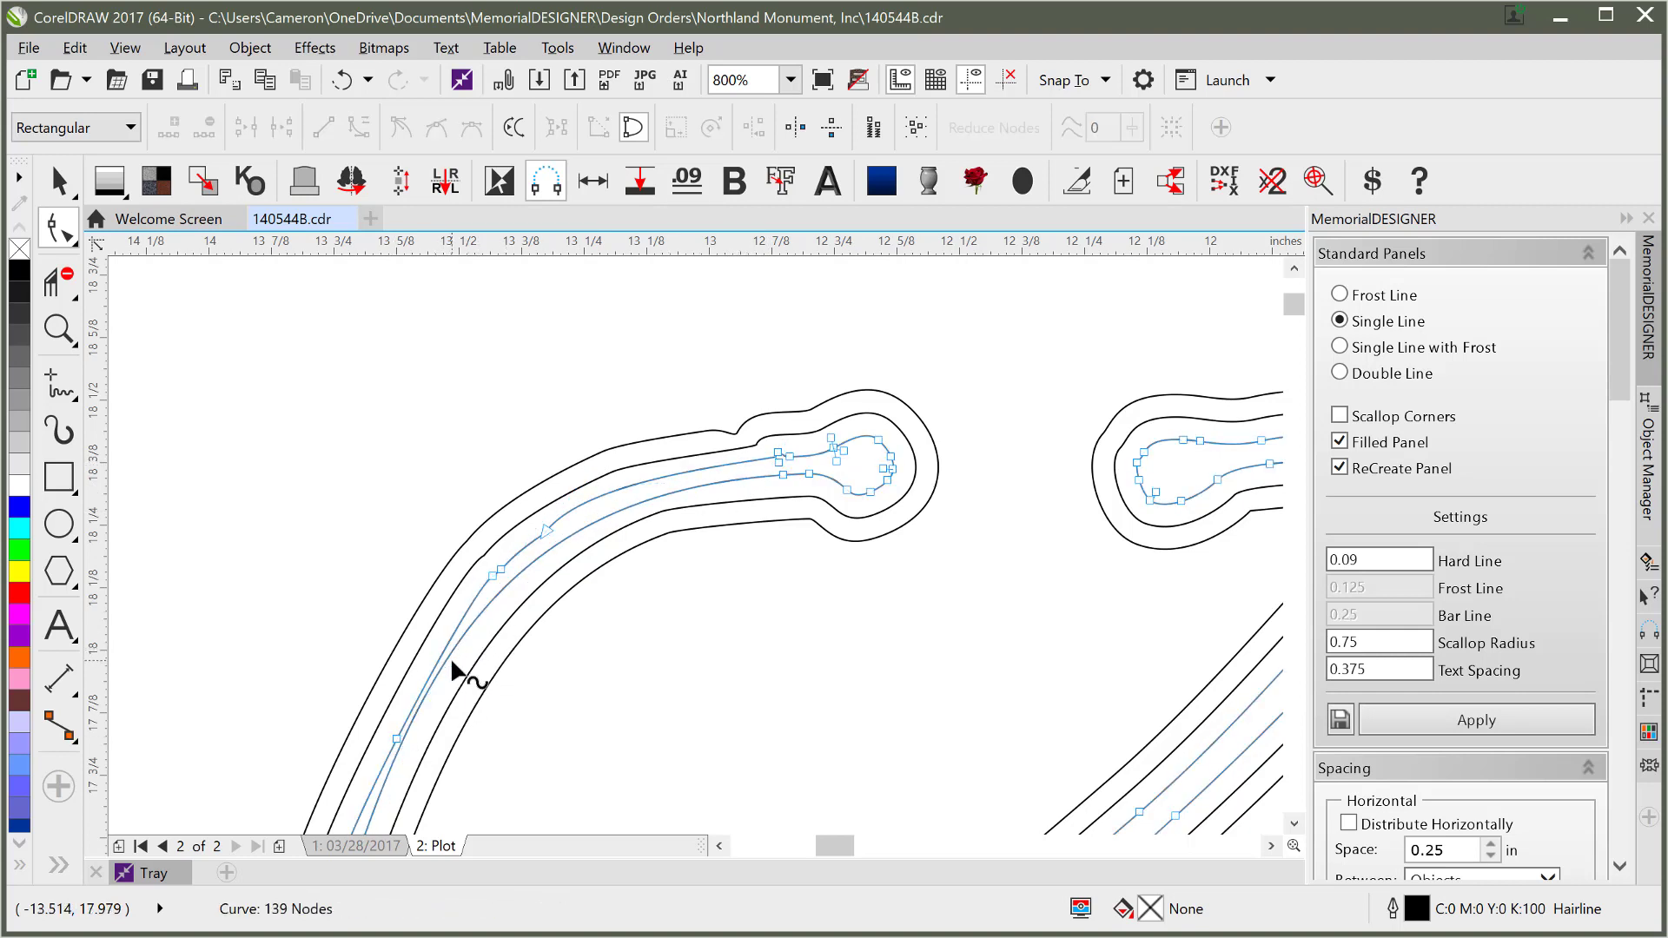
drag(441, 667, 424, 689)
double_click(400, 735)
- Adjust the innermost outline's node just above the joint where the left ear tube meets the thicker tube
scroll(458, 673, down, 2)
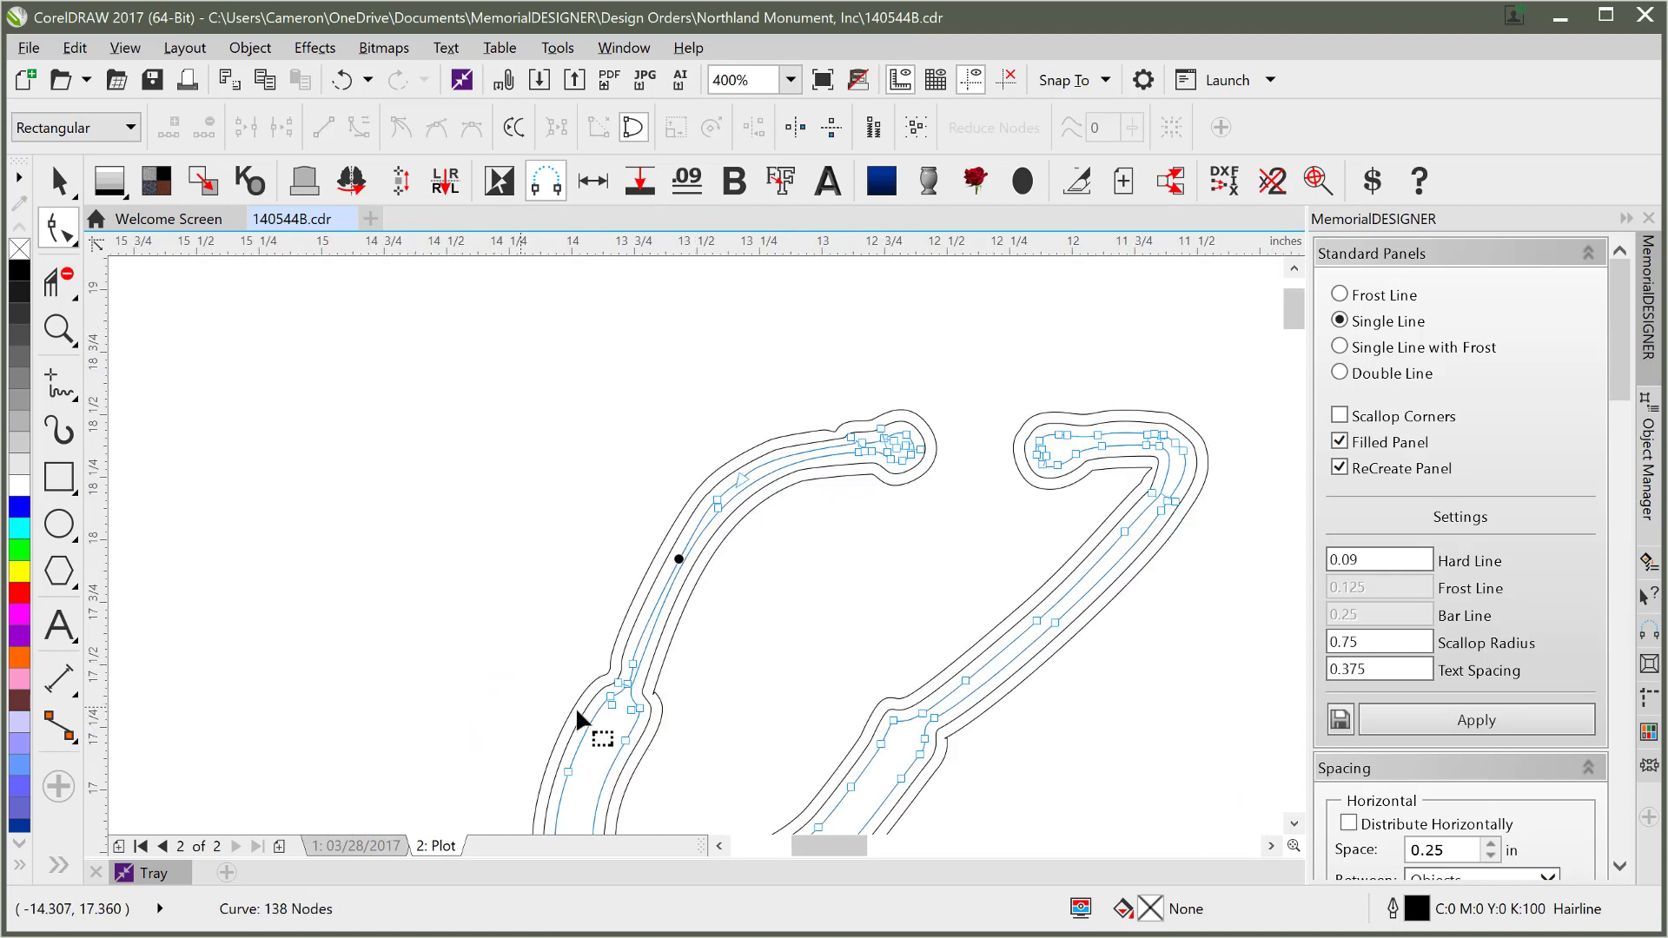
scroll(686, 695, up, 1)
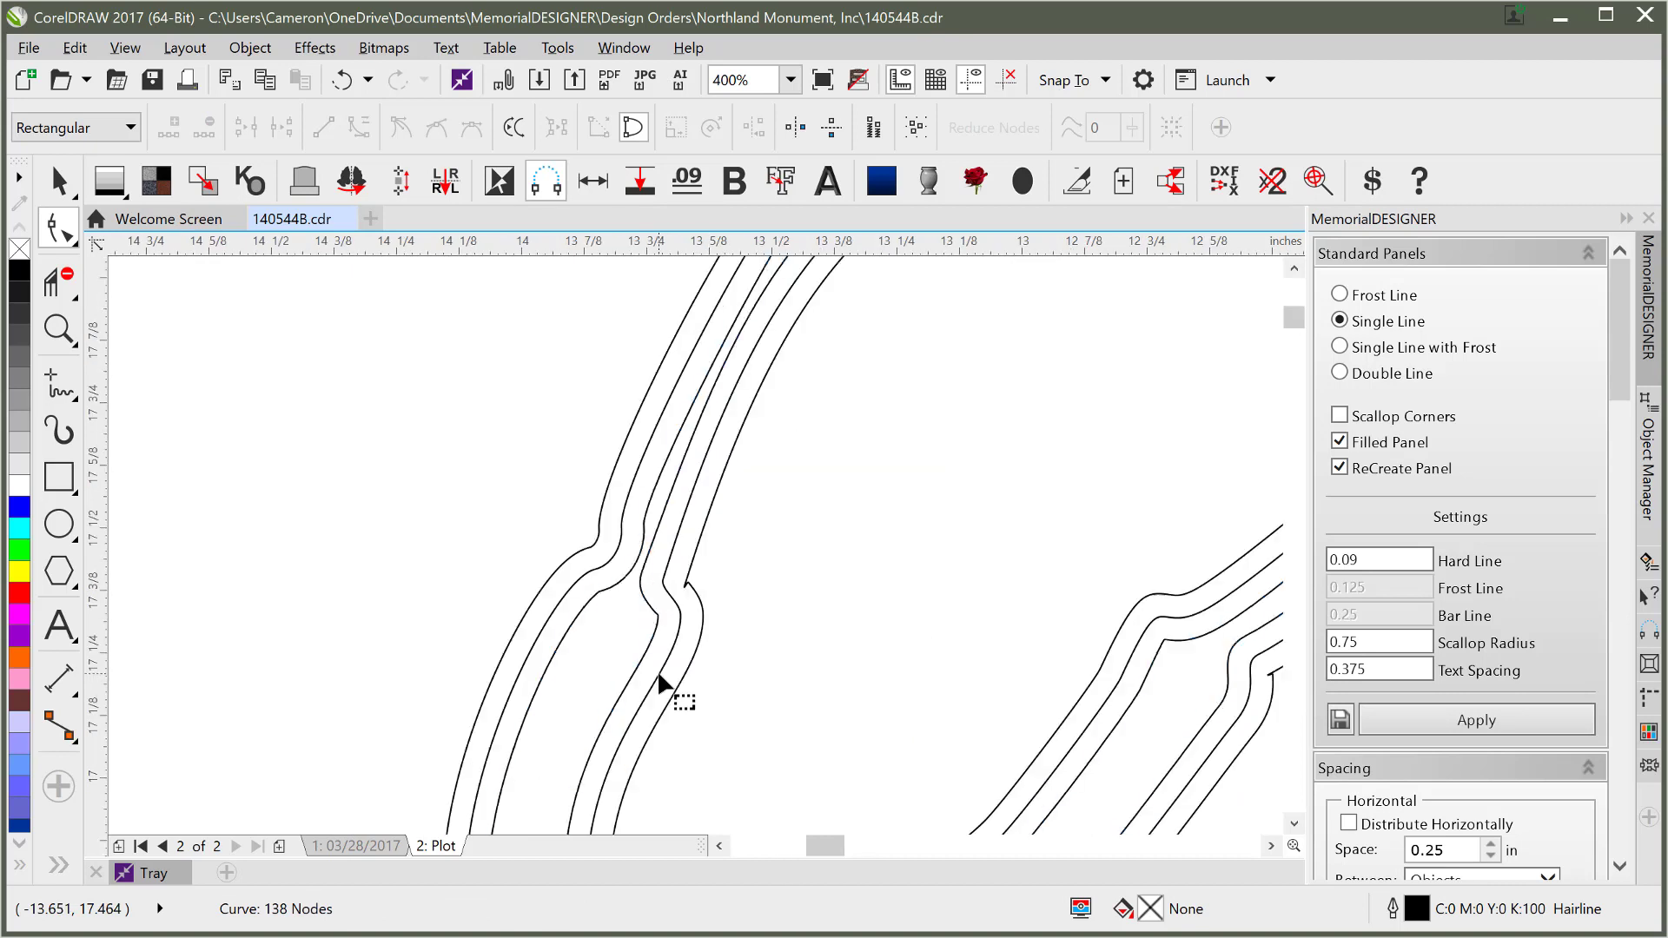
click(632, 567)
drag(633, 567, 644, 525)
click(644, 525)
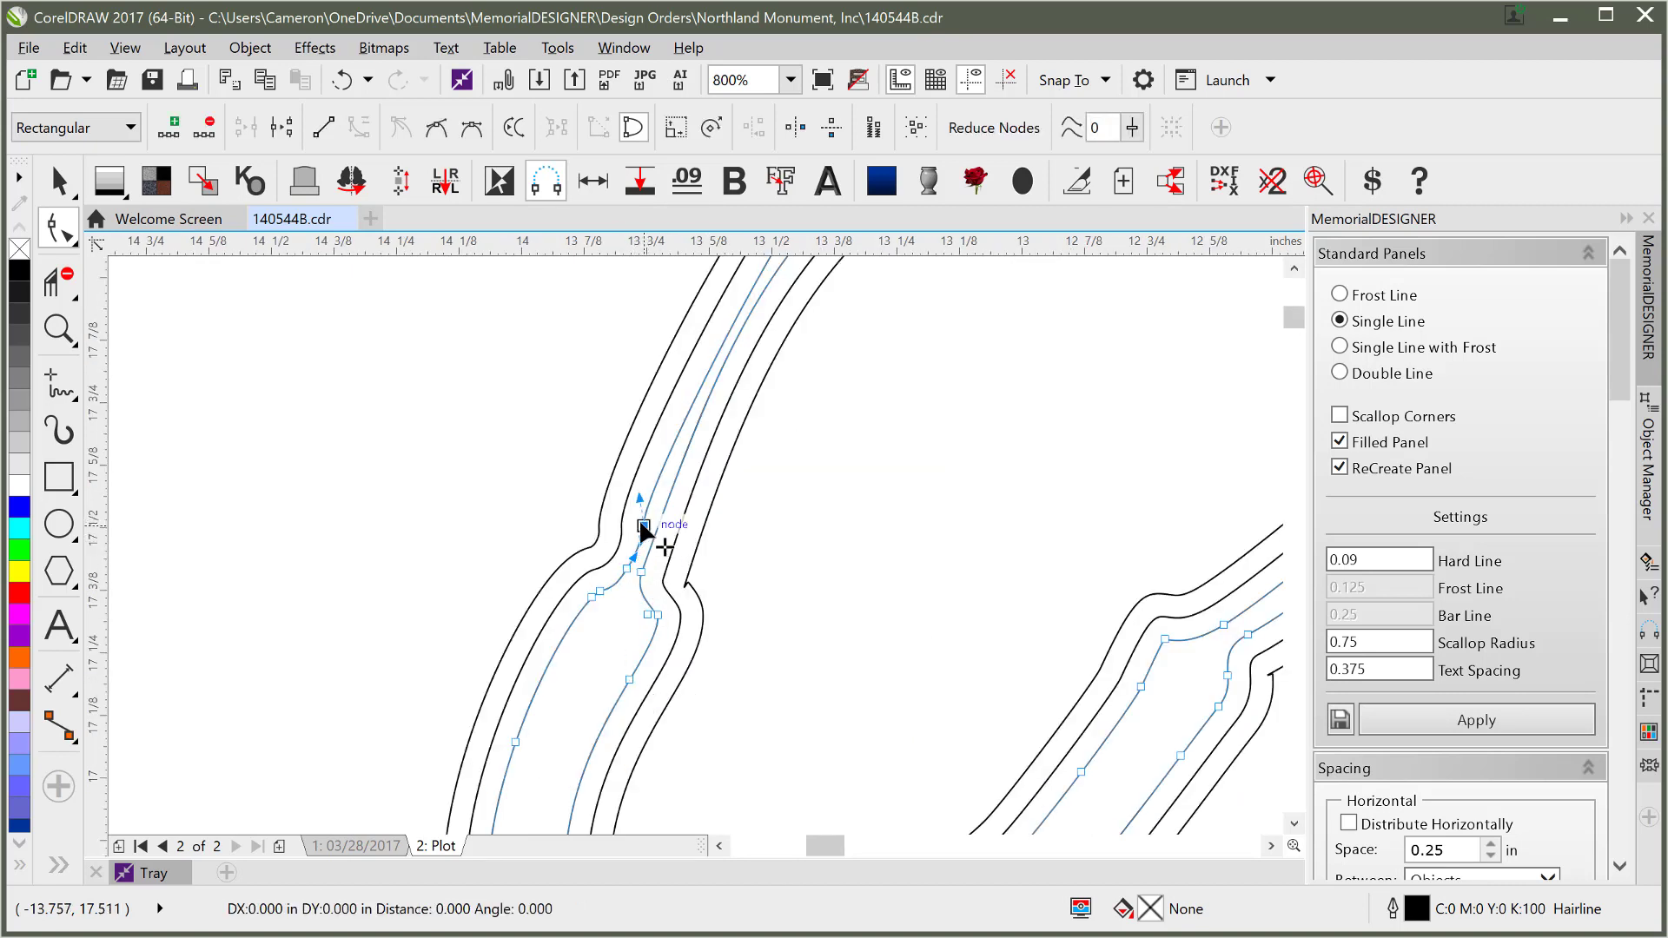
click(835, 479)
scroll(777, 415, down, 1)
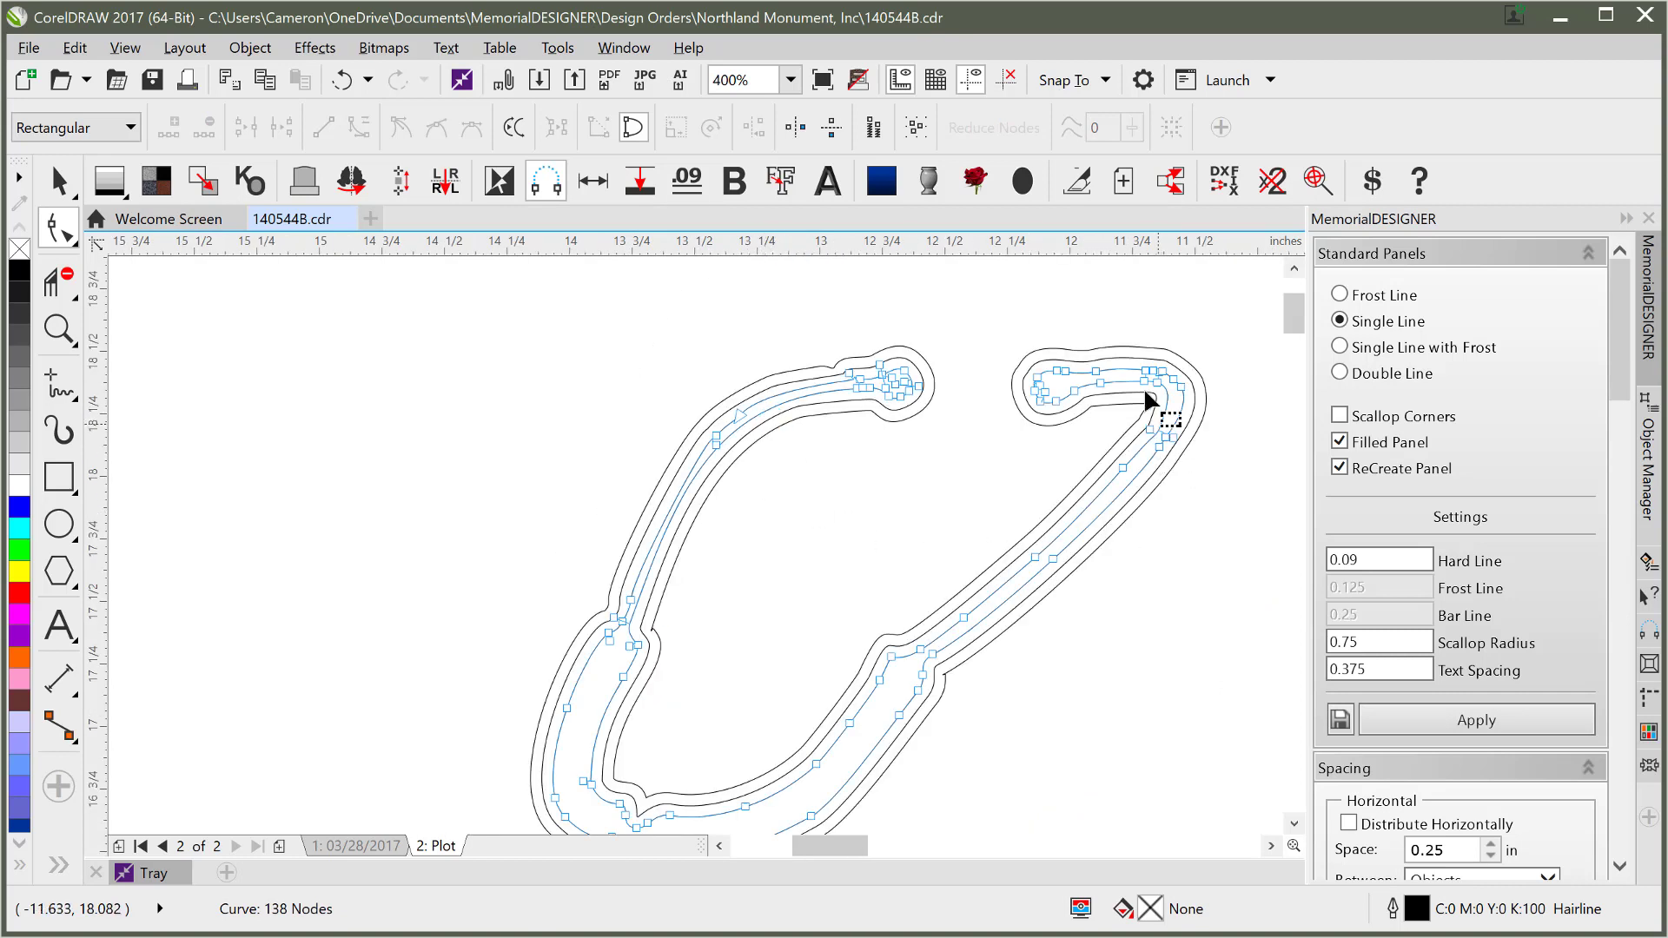
- Remove the PowerClip frame type from the large central oval so that it is a plain ellipse without the crossed lines
click(61, 180)
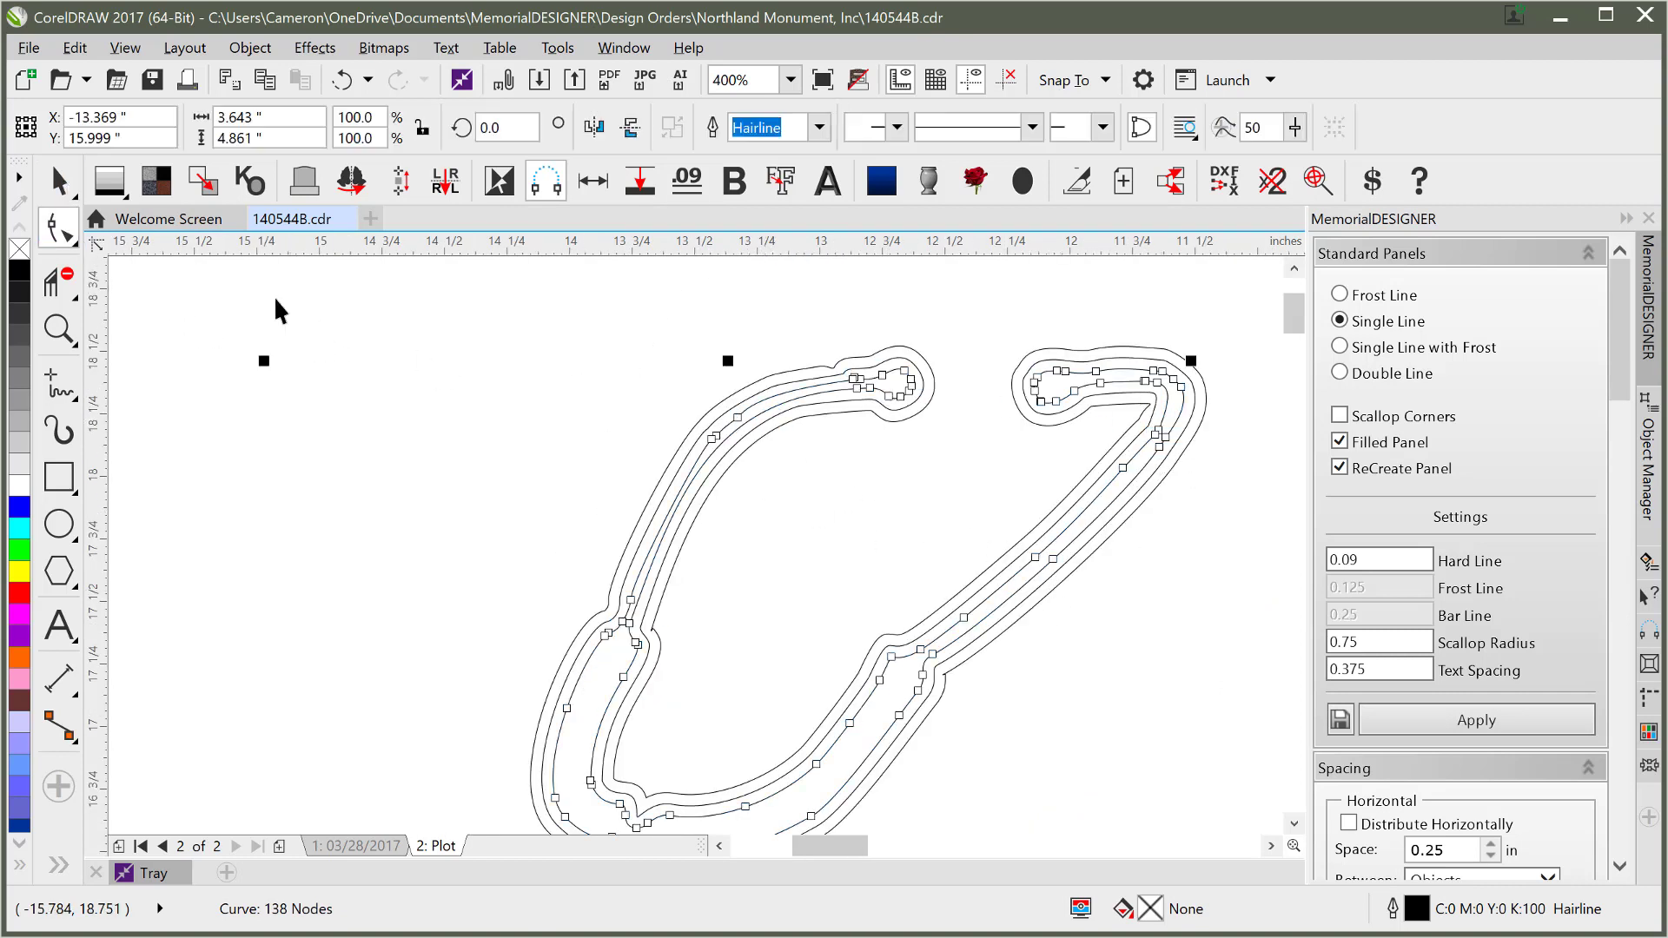
click(276, 298)
scroll(769, 450, down, 1)
scroll(768, 448, down, 2)
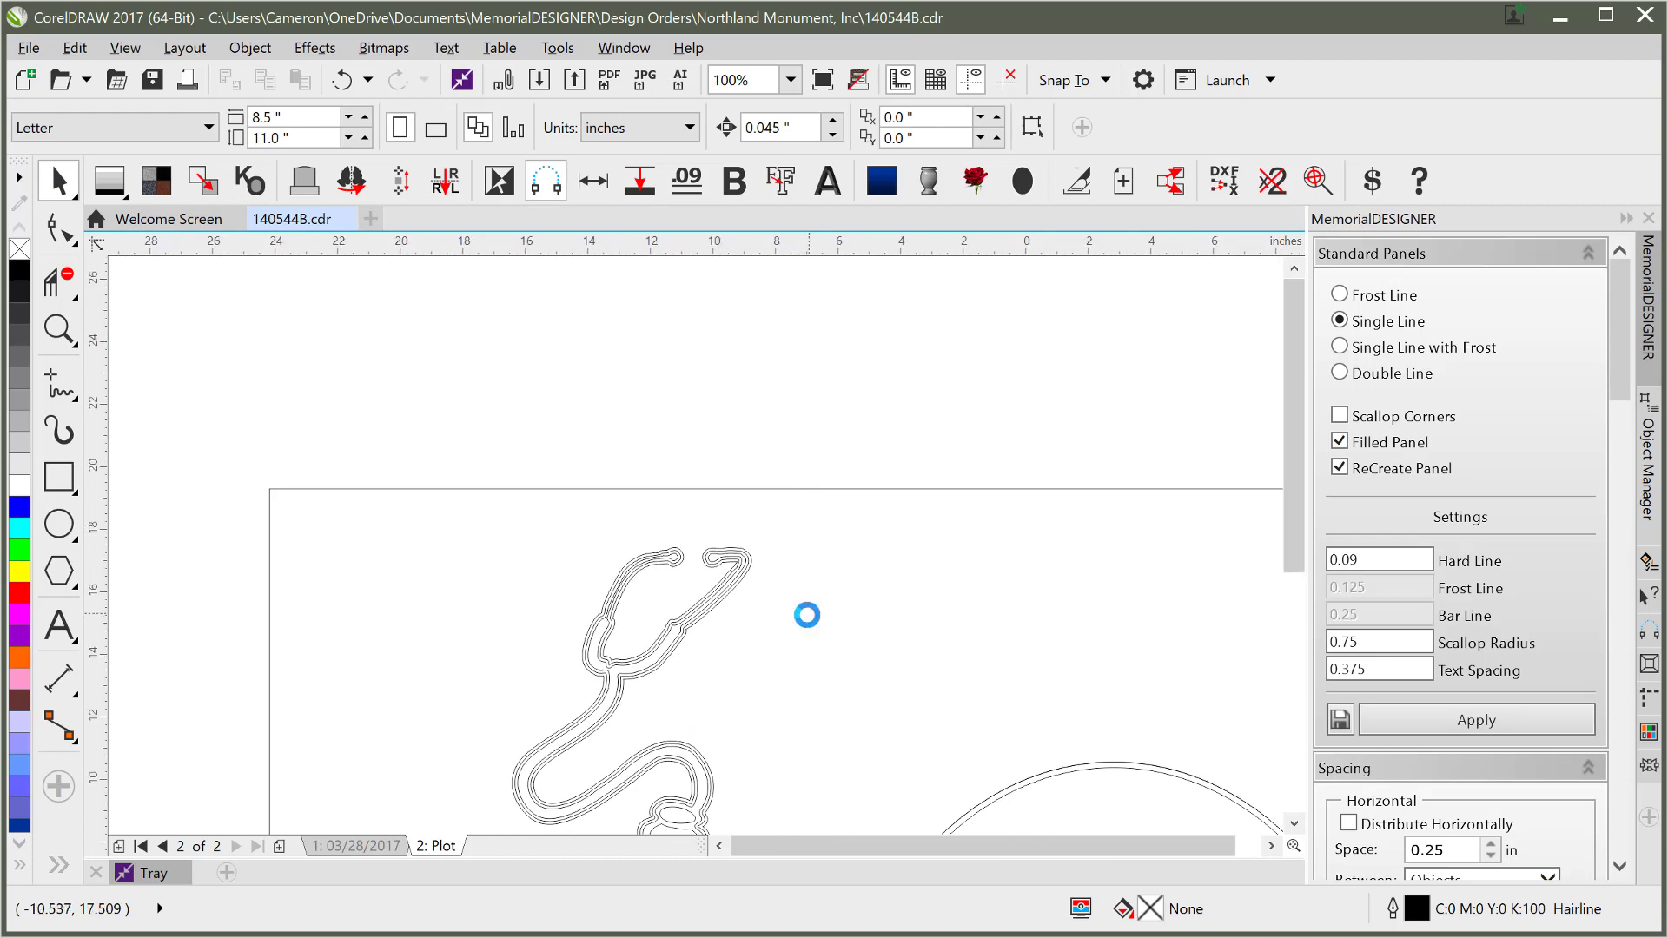
scroll(813, 653, down, 1)
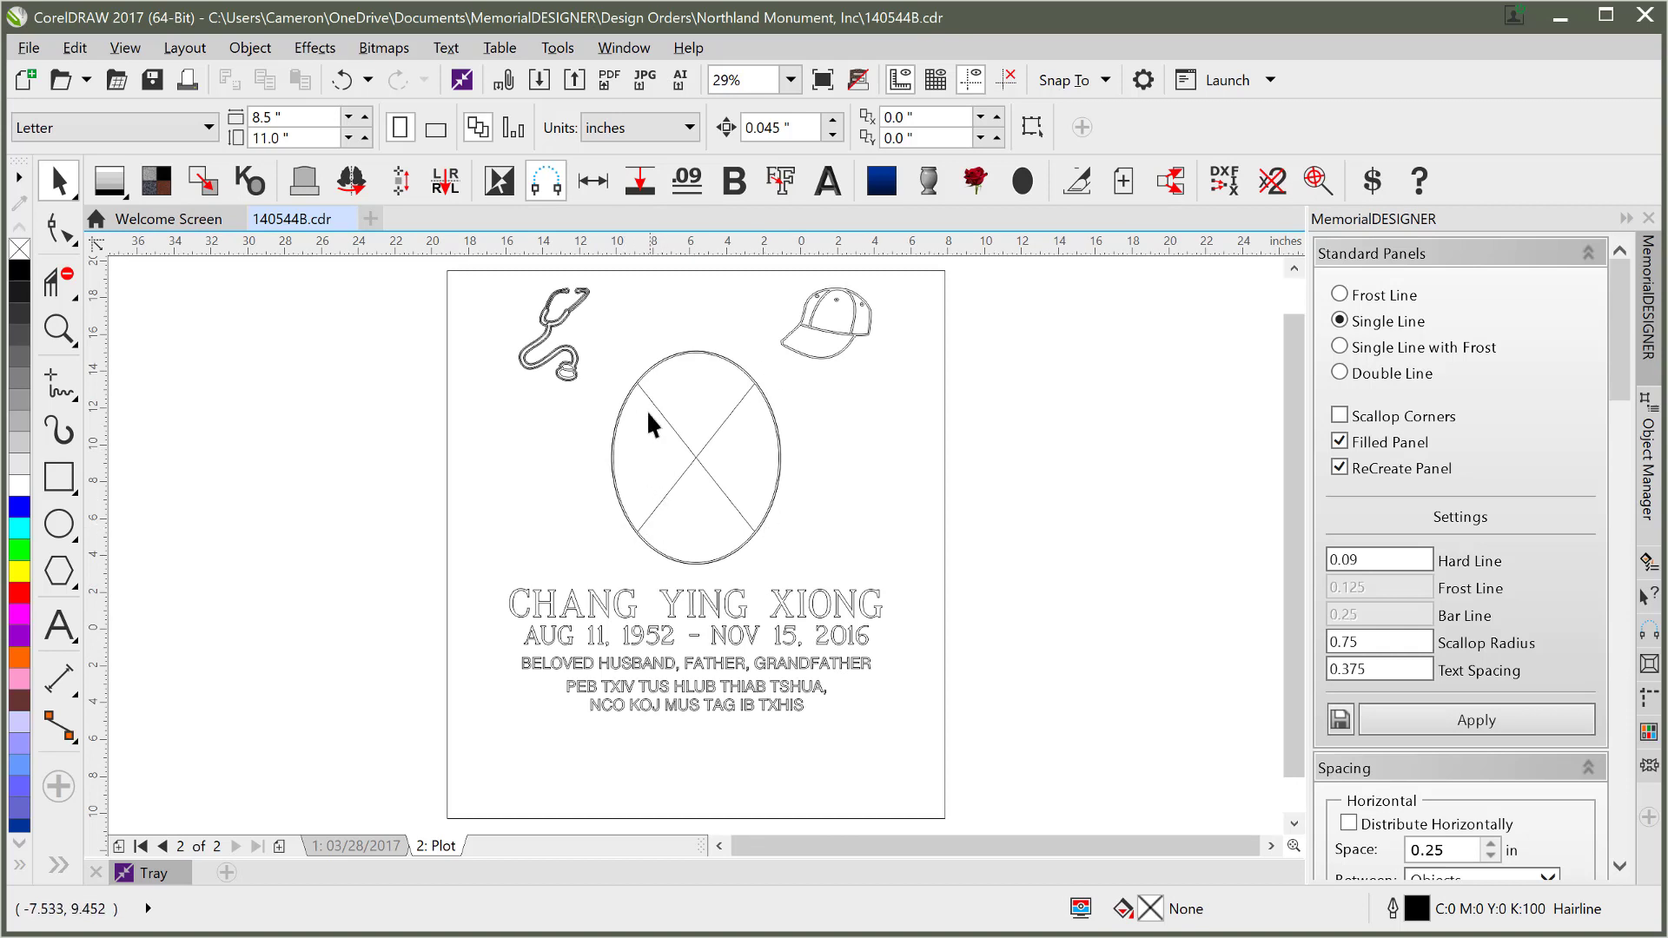
click(639, 379)
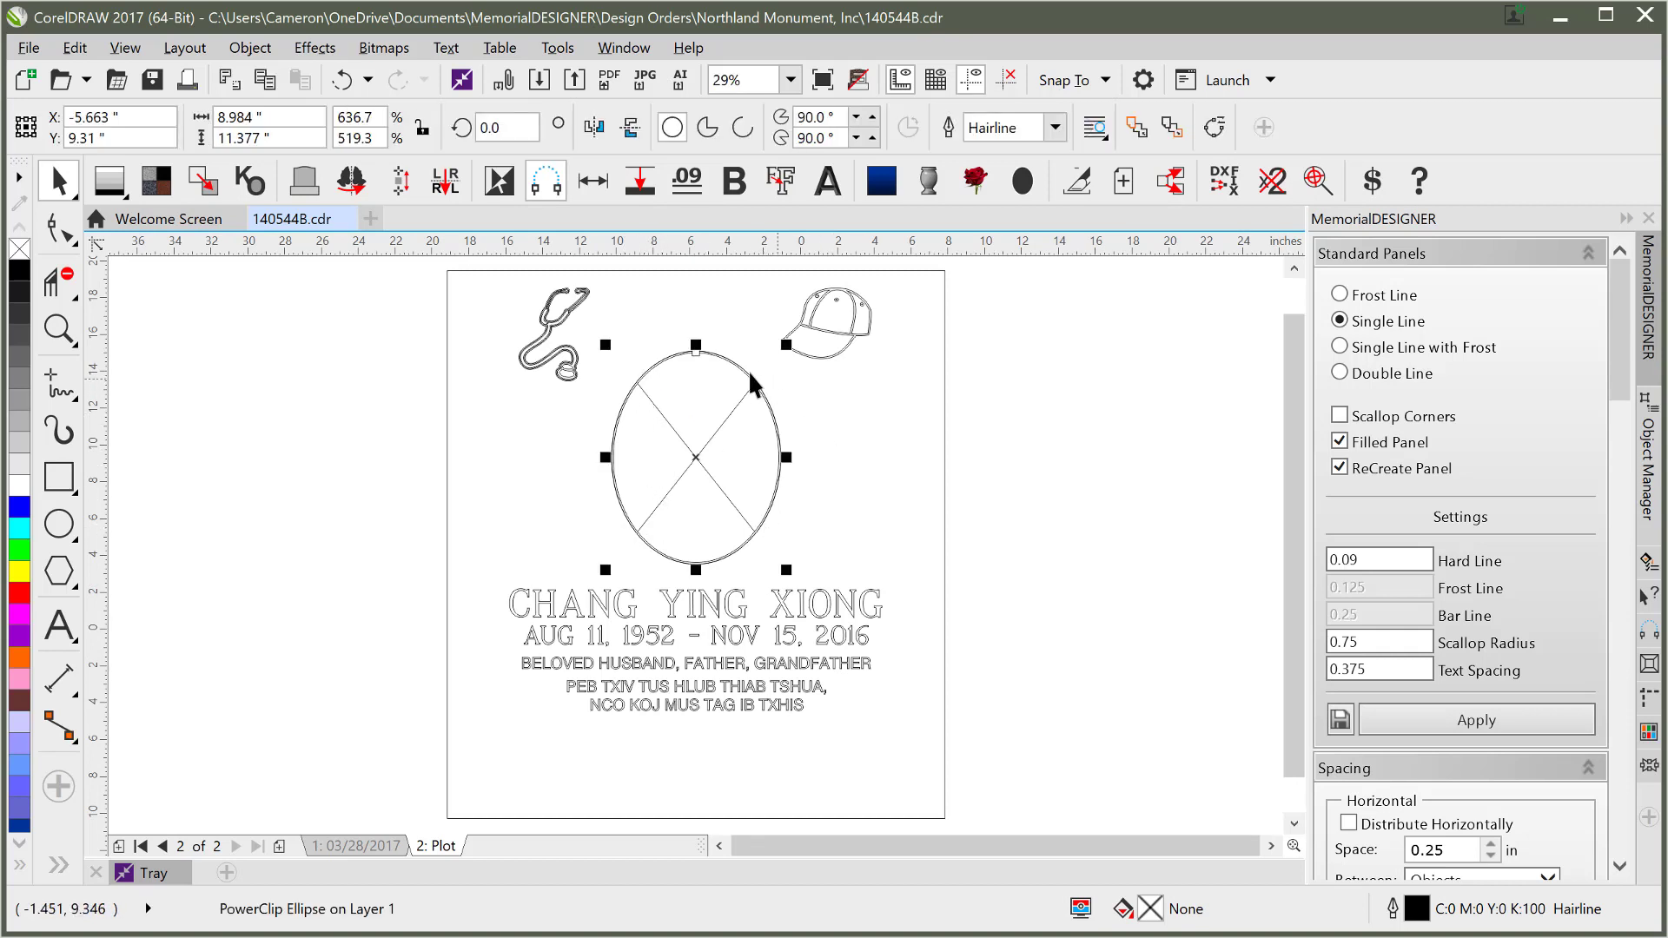
right_click(652, 369)
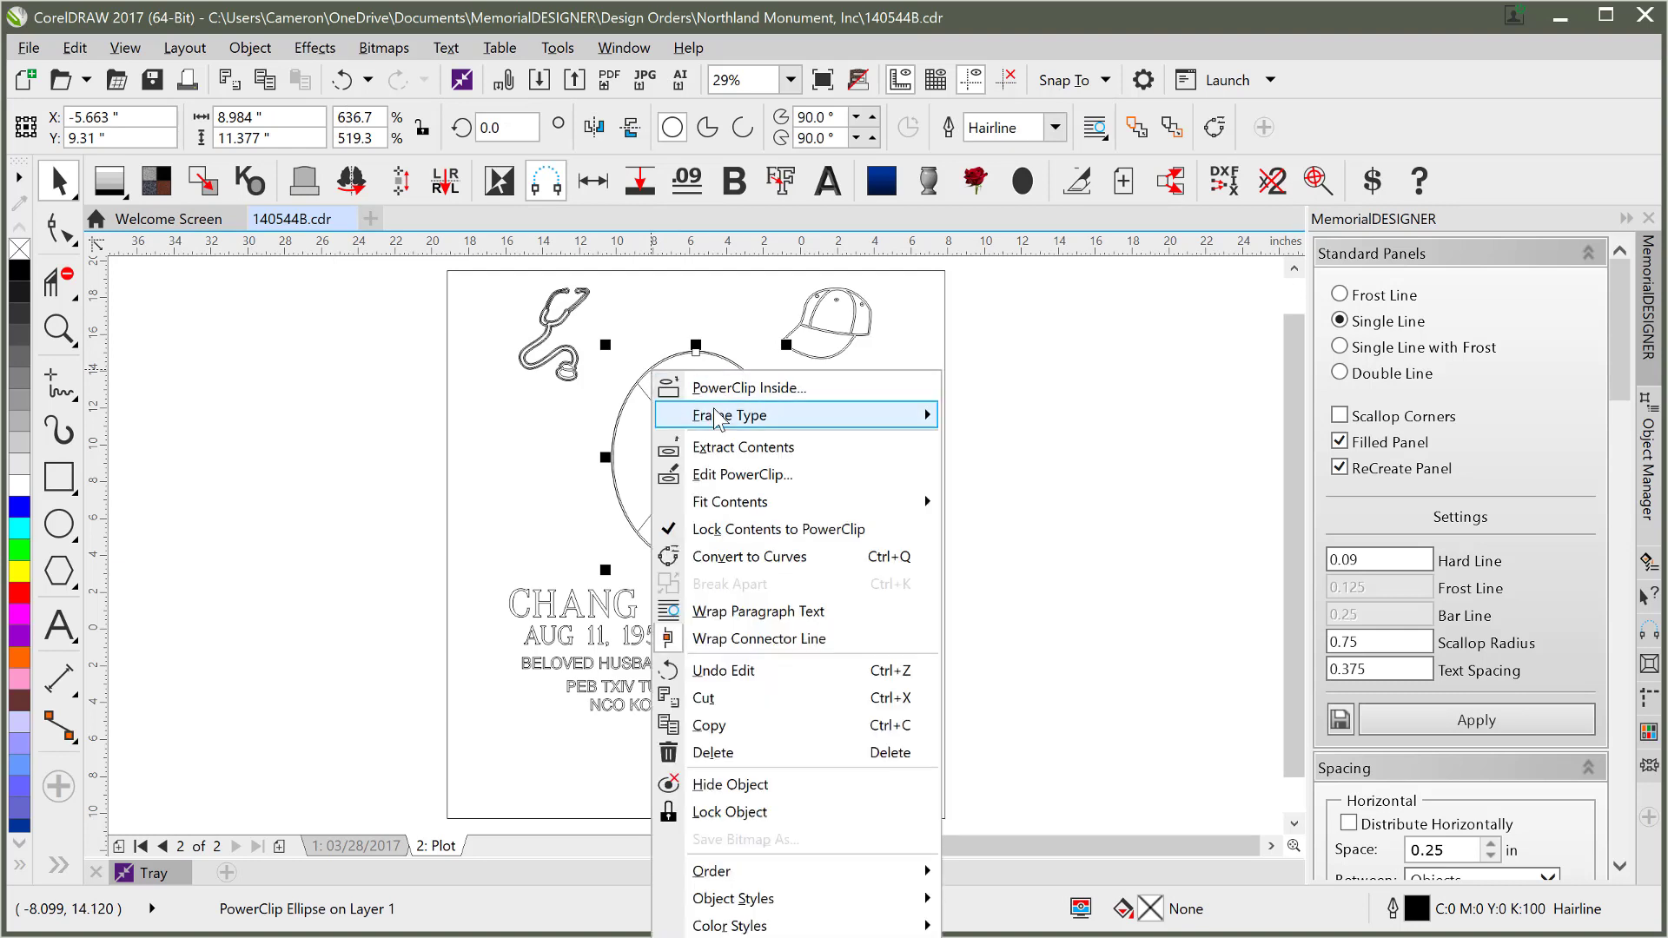
mouse_move(729, 415)
click(999, 478)
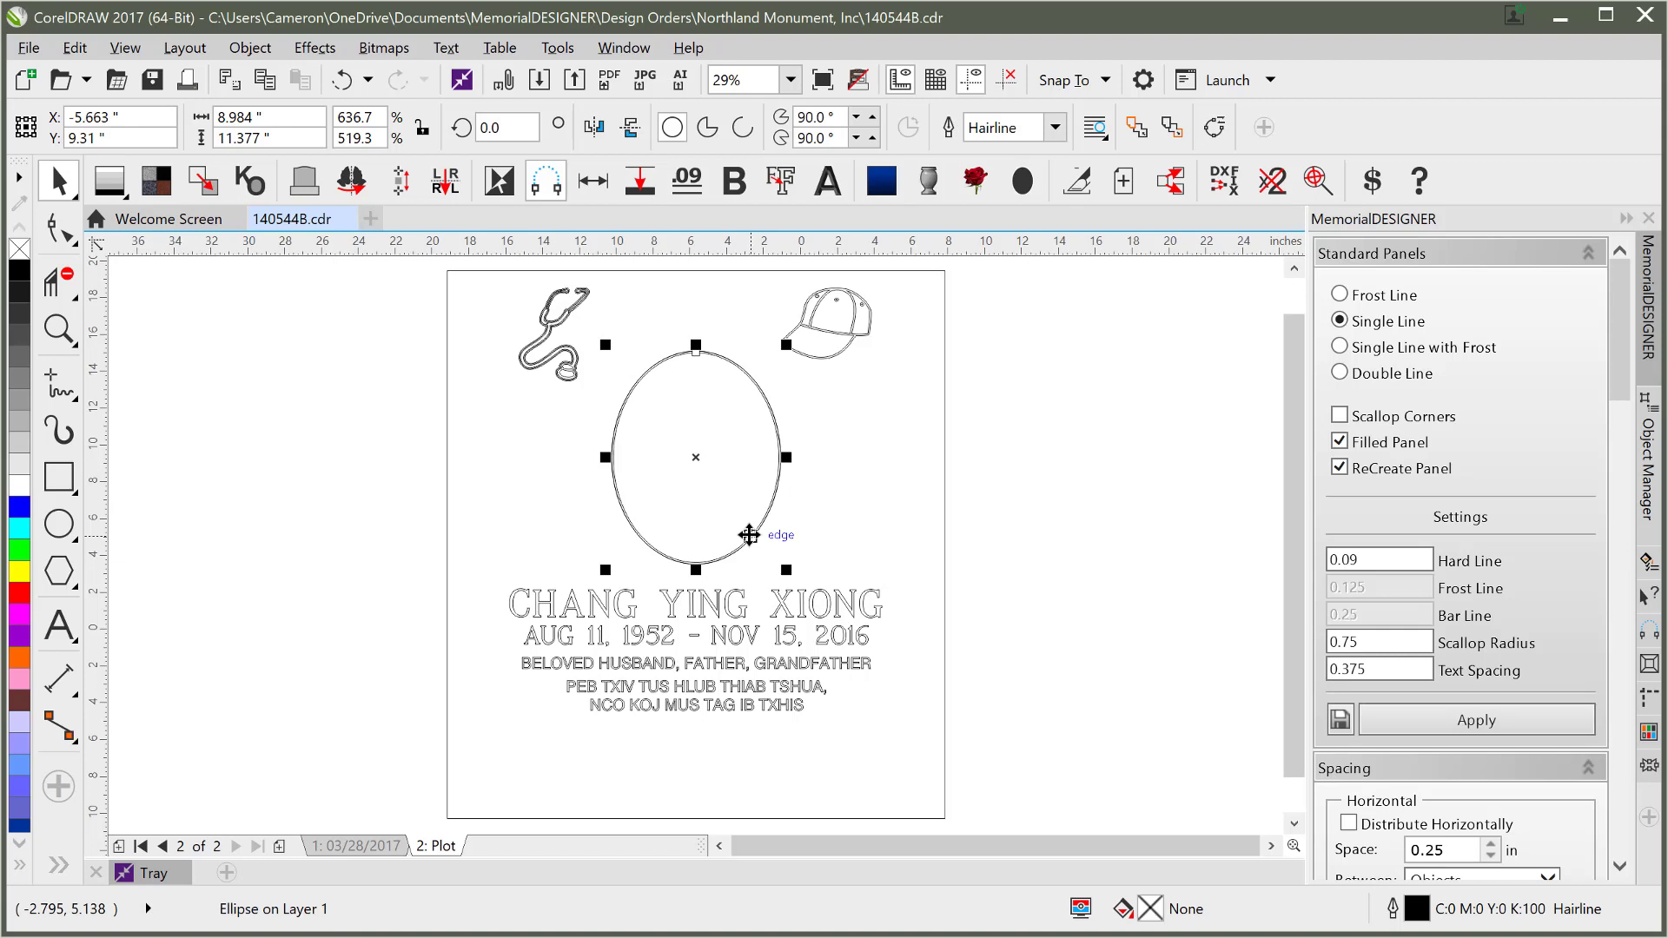
click(851, 480)
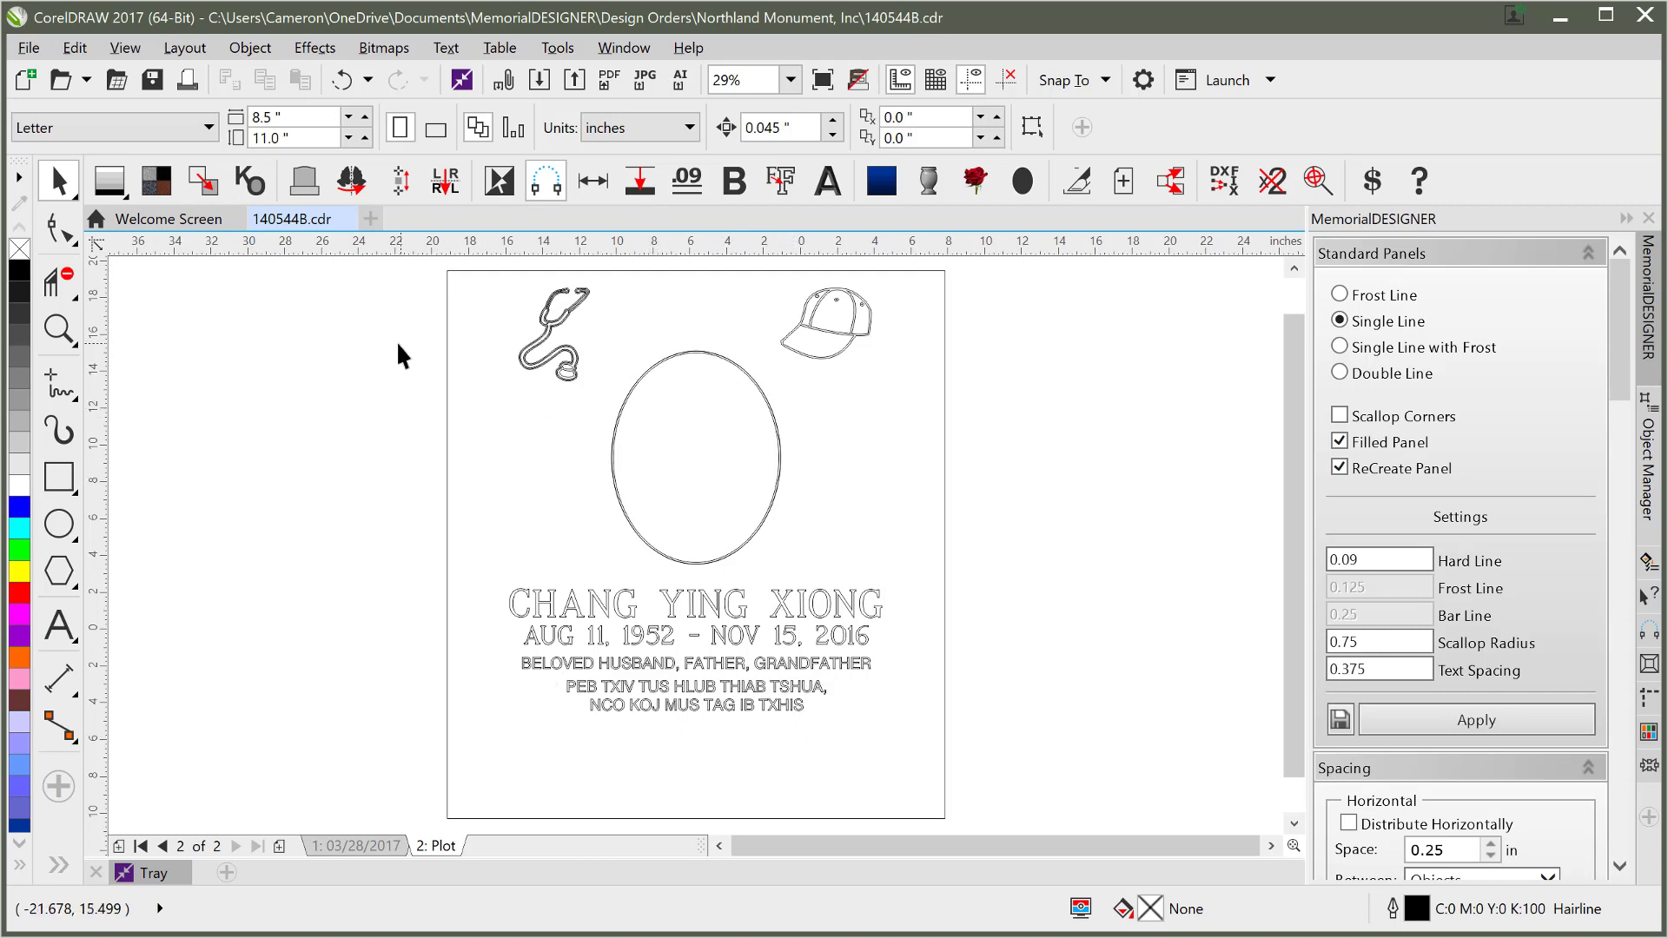
- Export the Plot page as an AI file and locate 140544B.ai in the MemorialDESIGNER Export folder
click(680, 78)
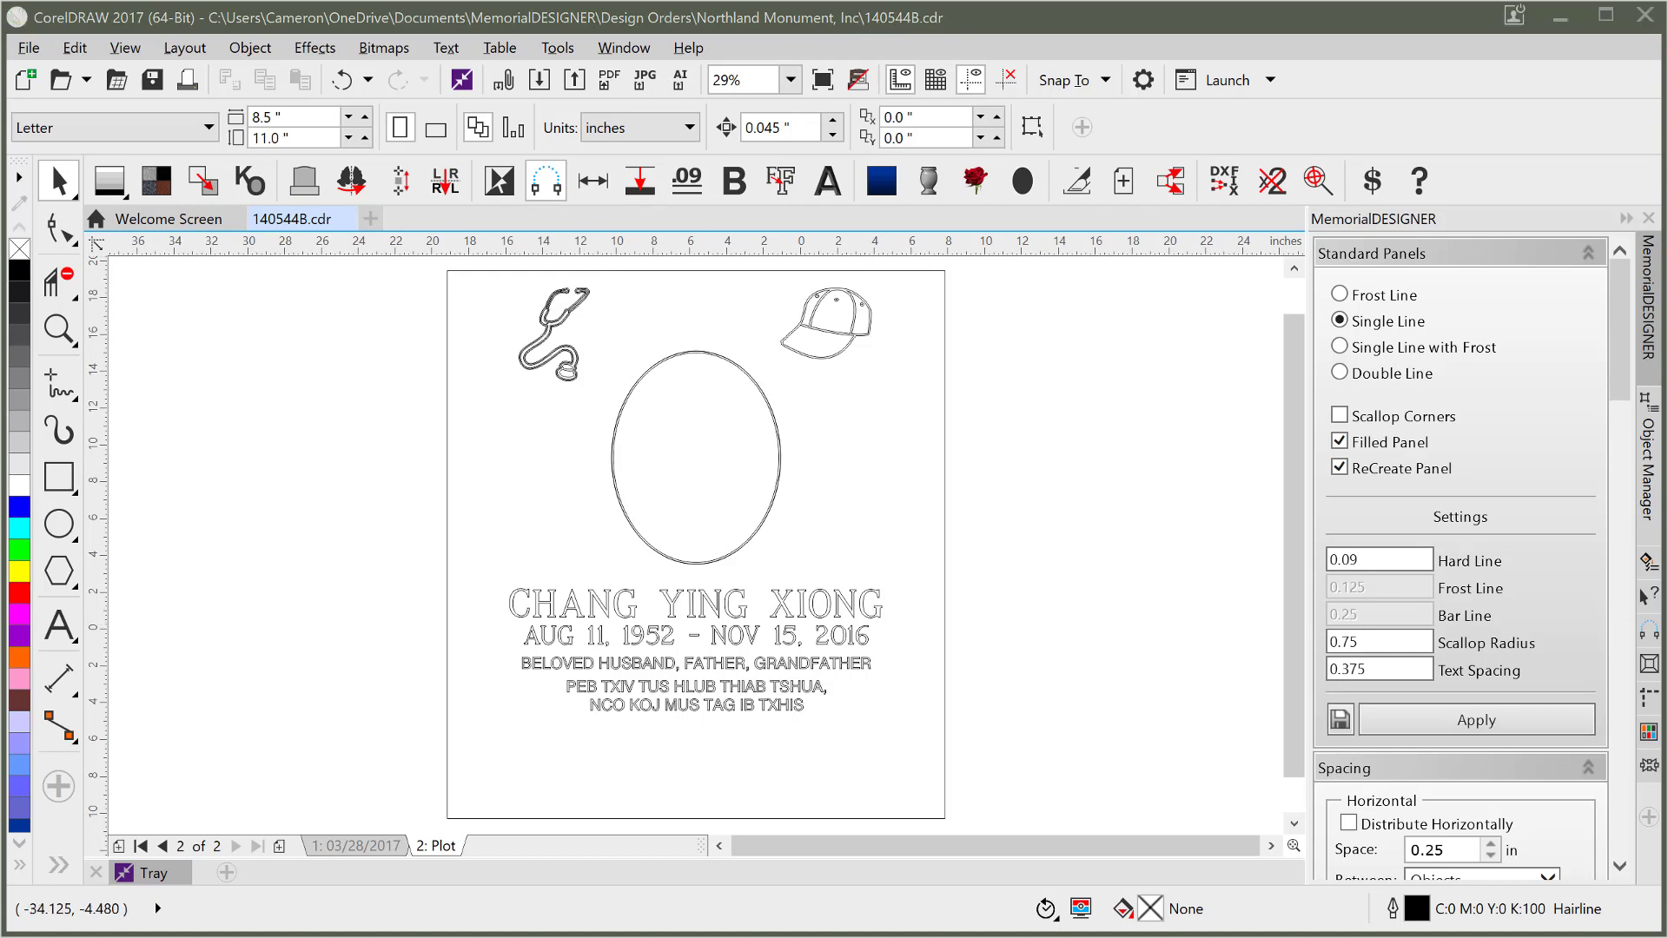
key(super+e)
key(alt+F4)
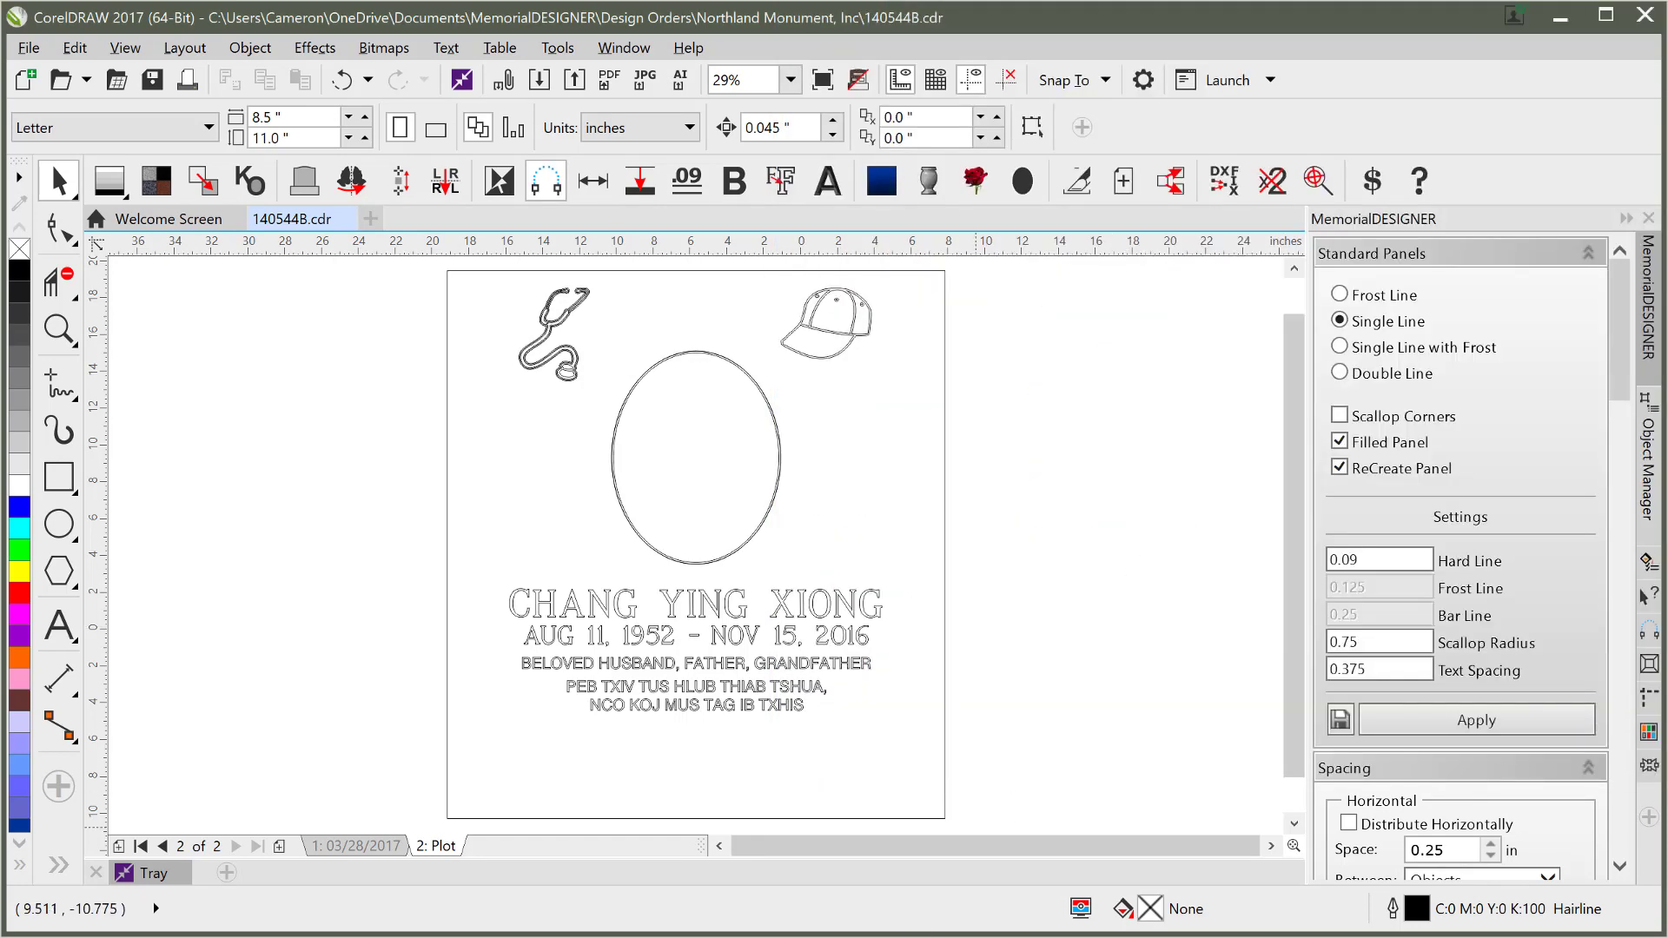
click(380, 937)
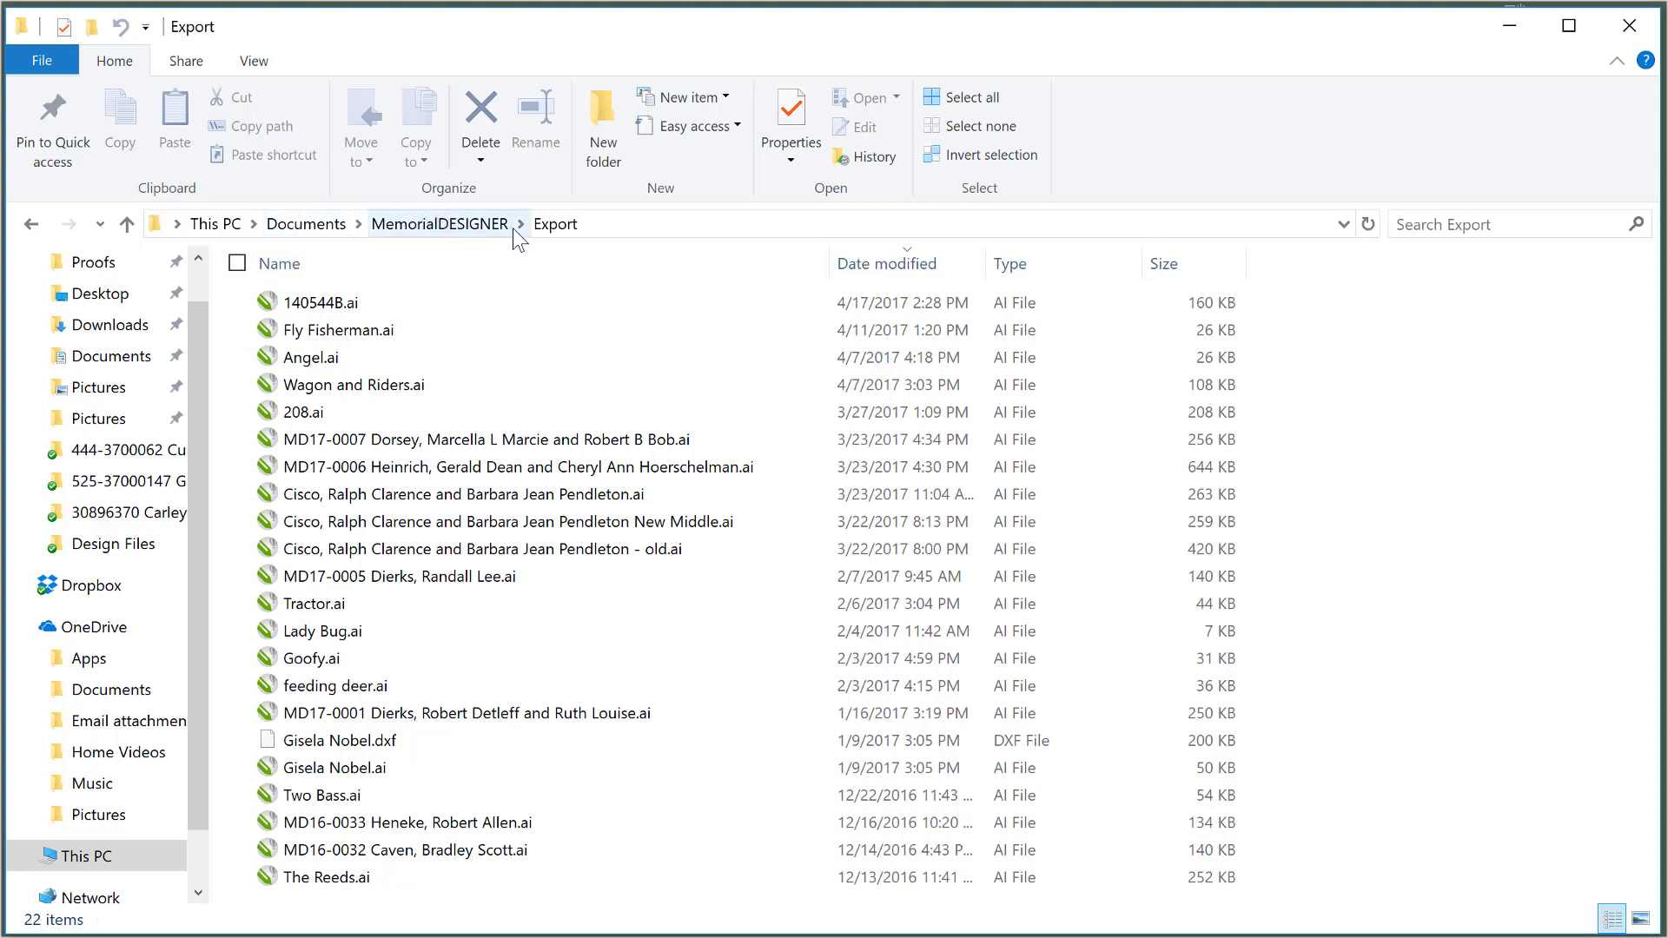
click(317, 304)
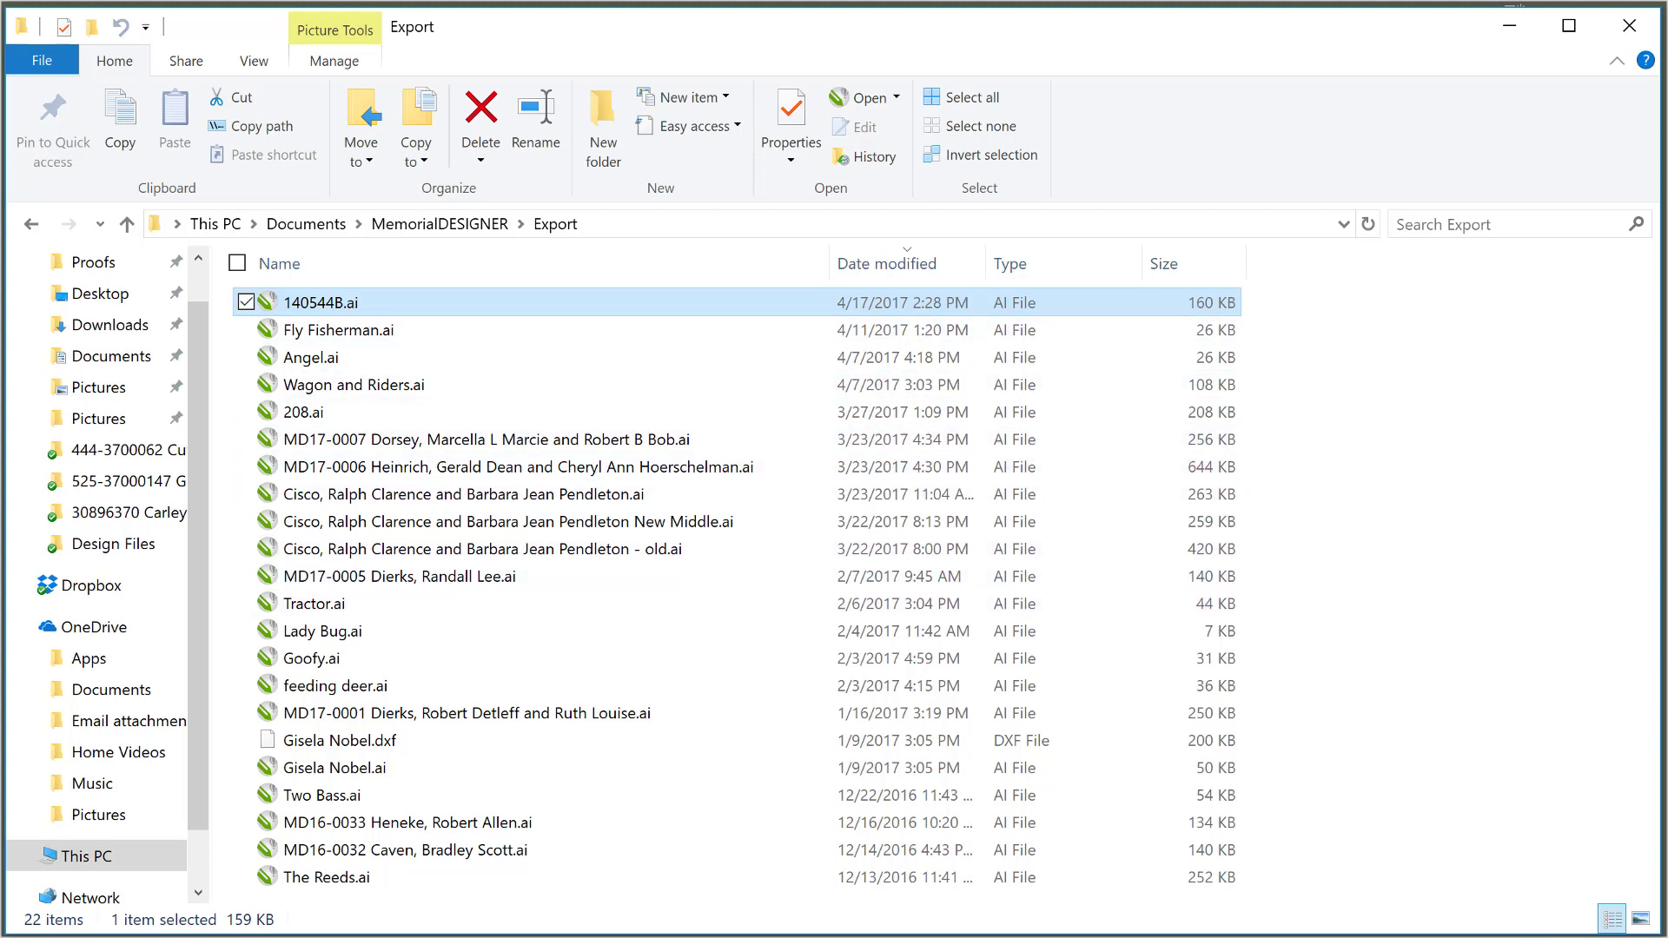
key(alt+Tab)
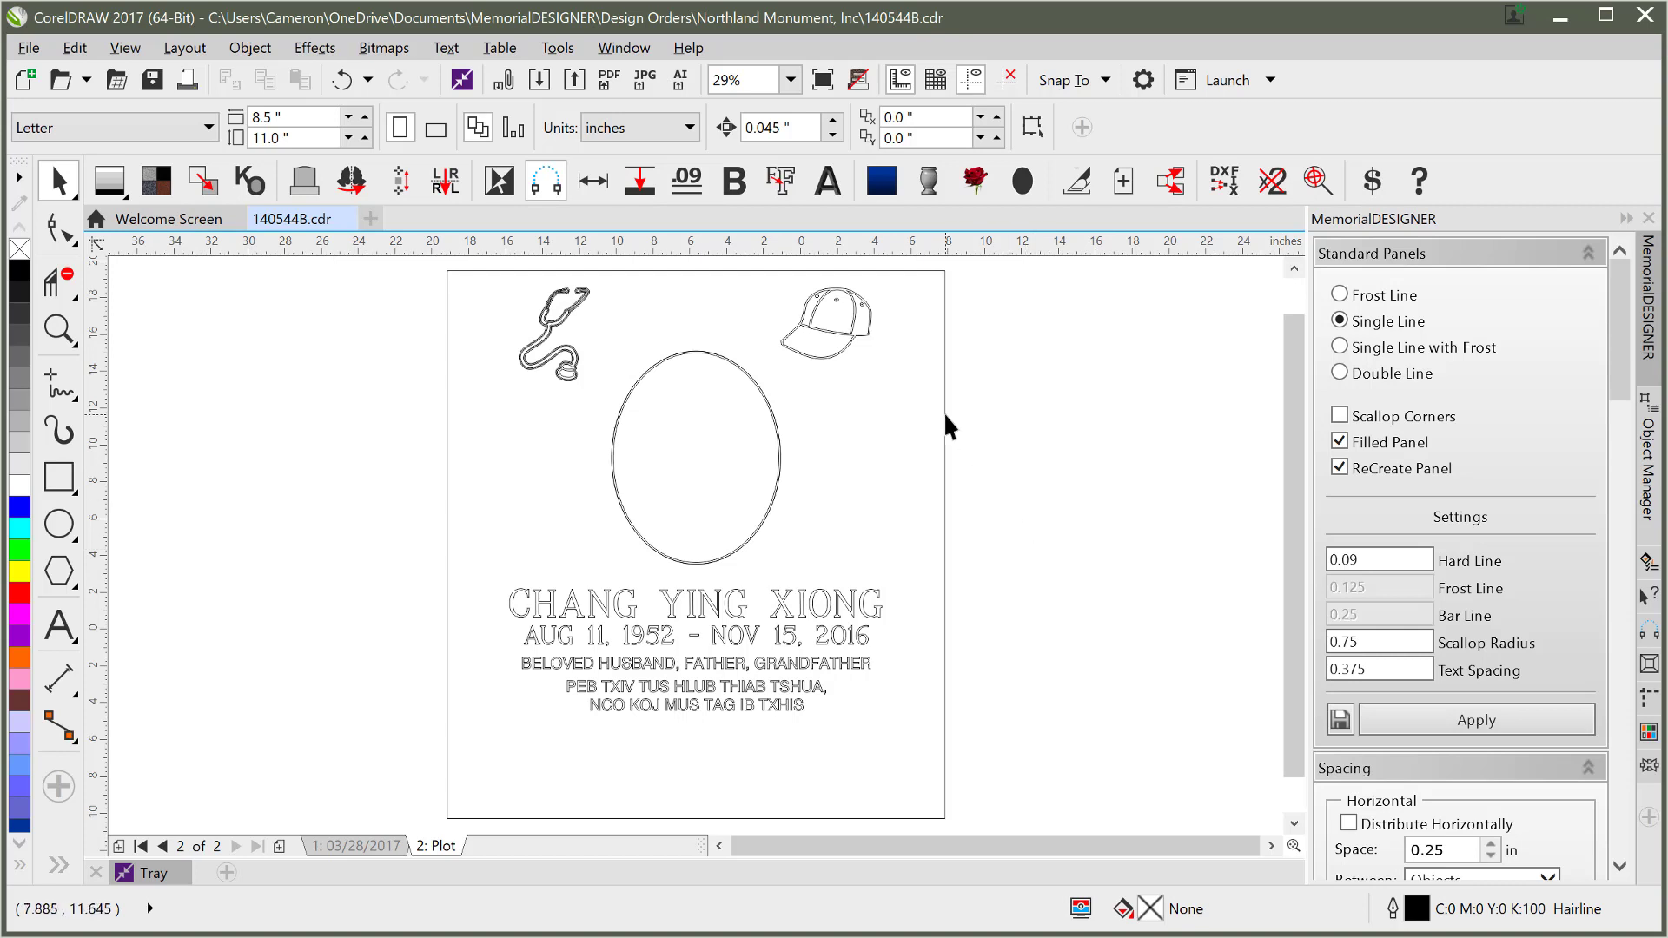
- Reveal the hidden tall lens rectangles along both sides of the Plot page and delete them
click(858, 80)
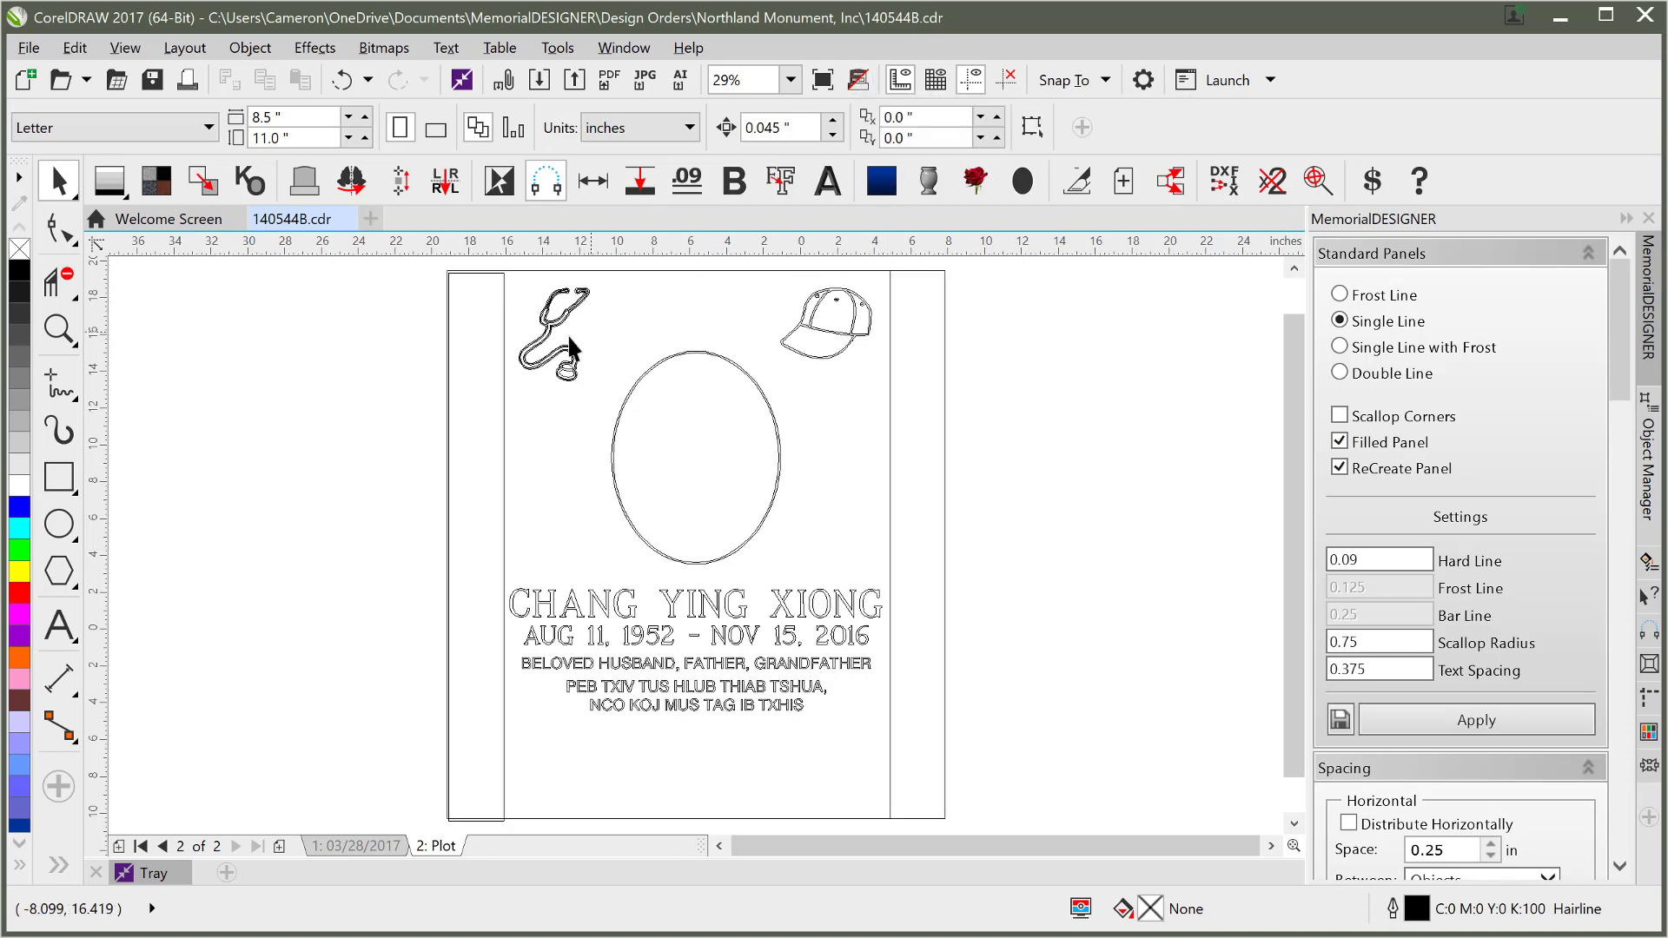
click(502, 420)
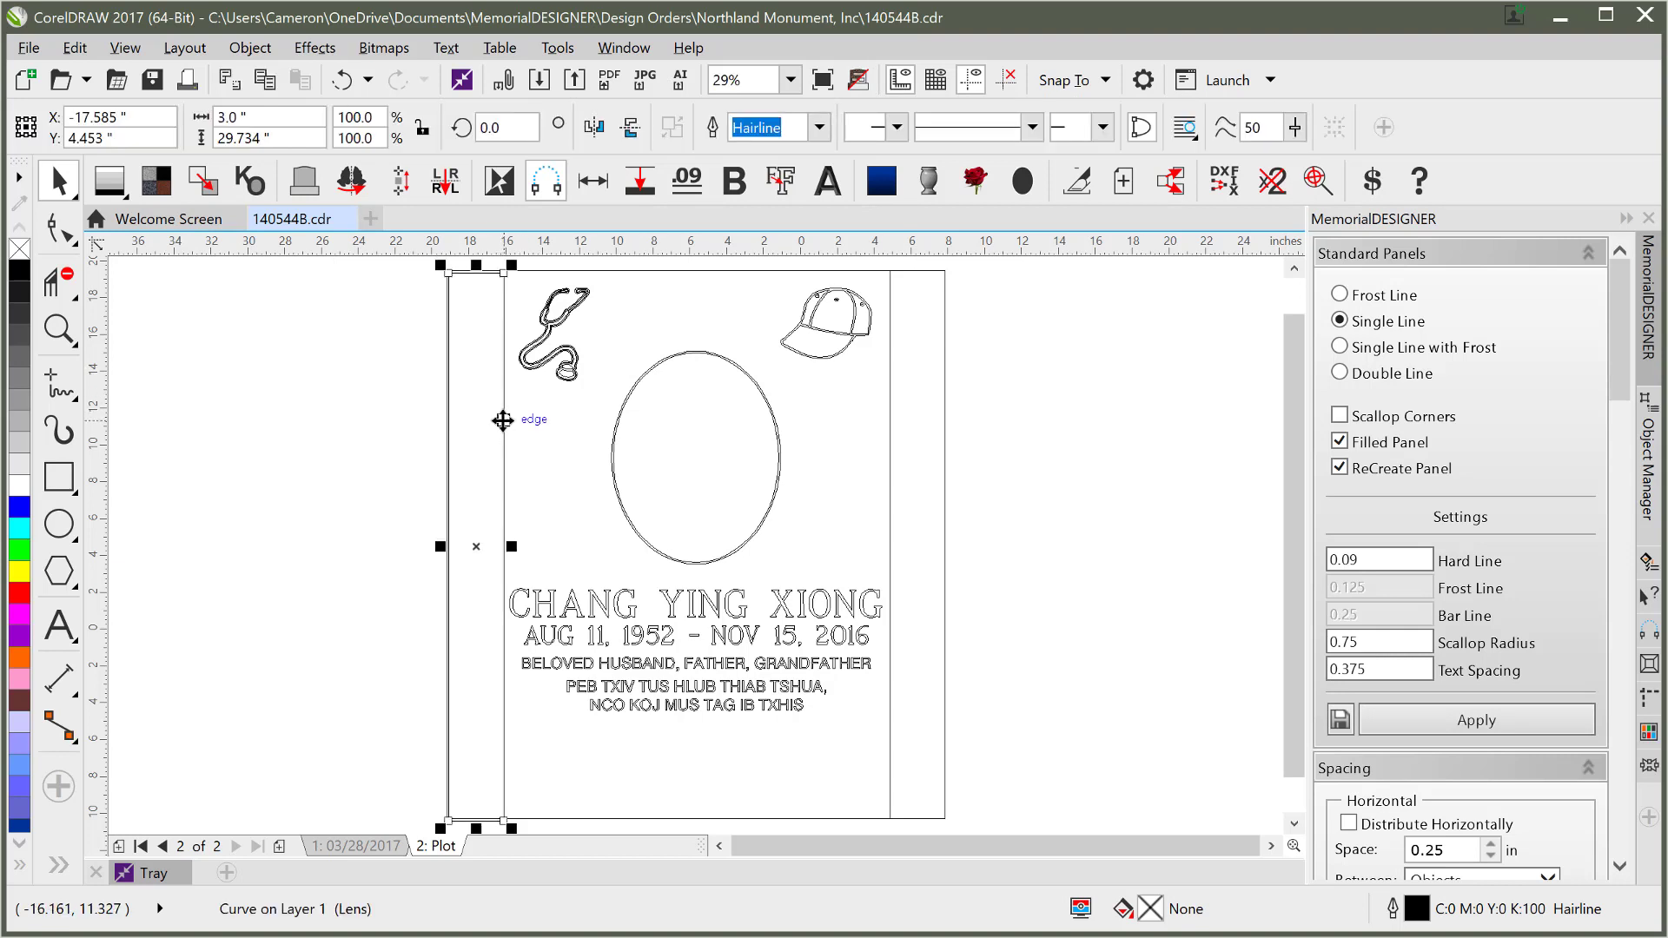
key(Delete)
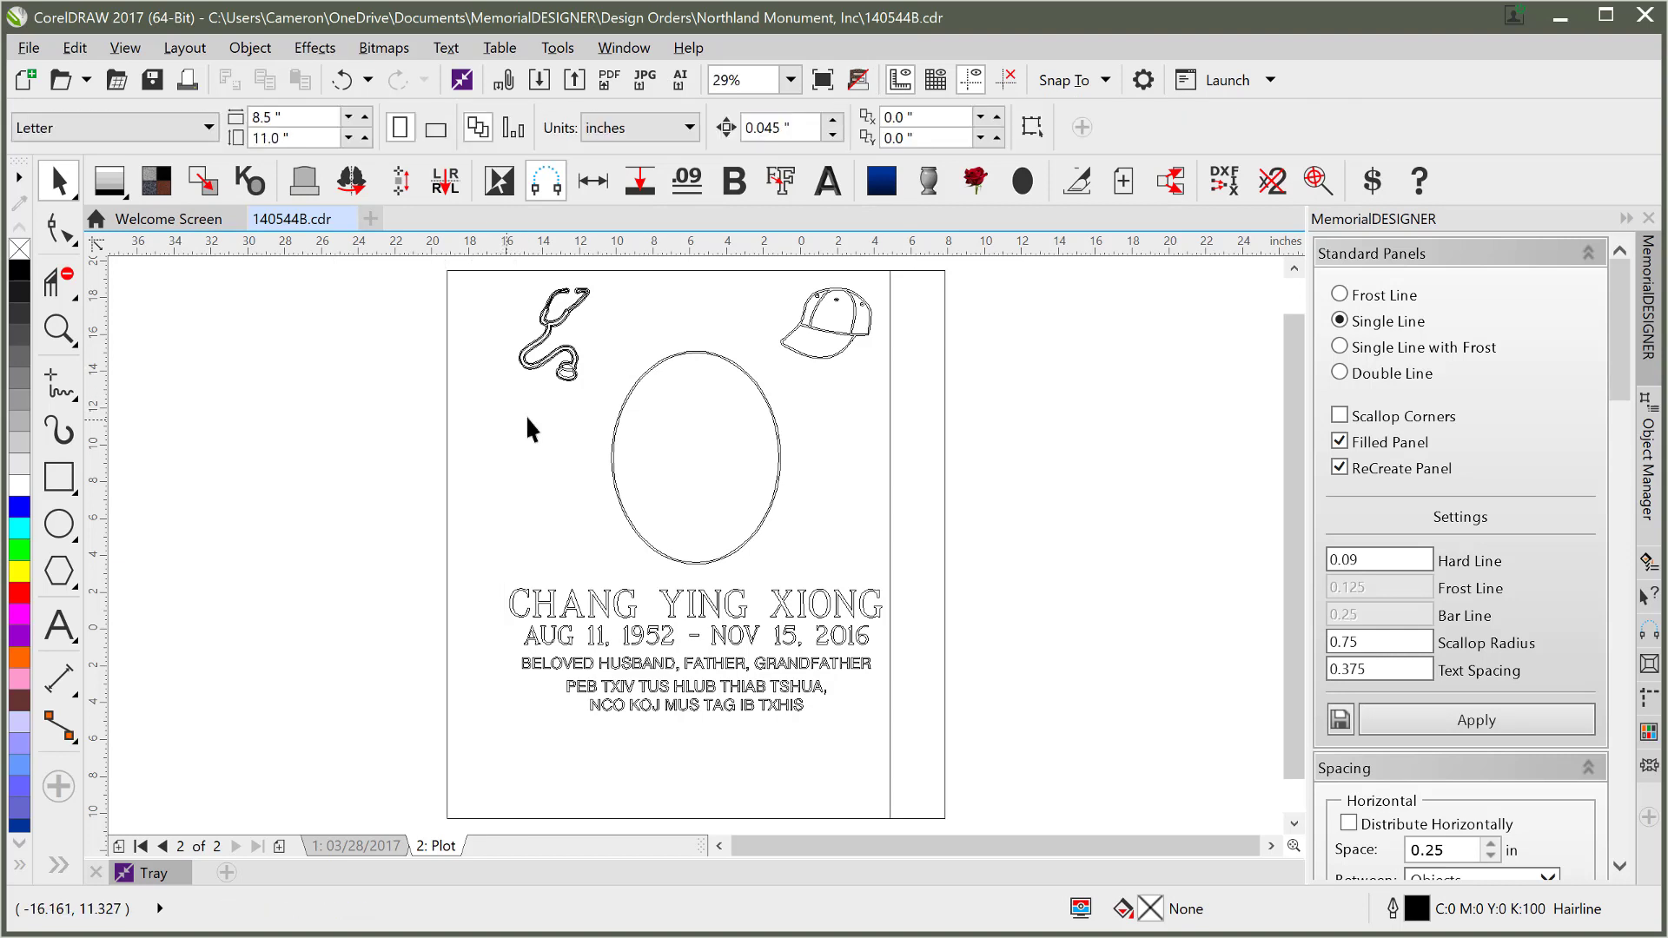
click(888, 392)
key(Delete)
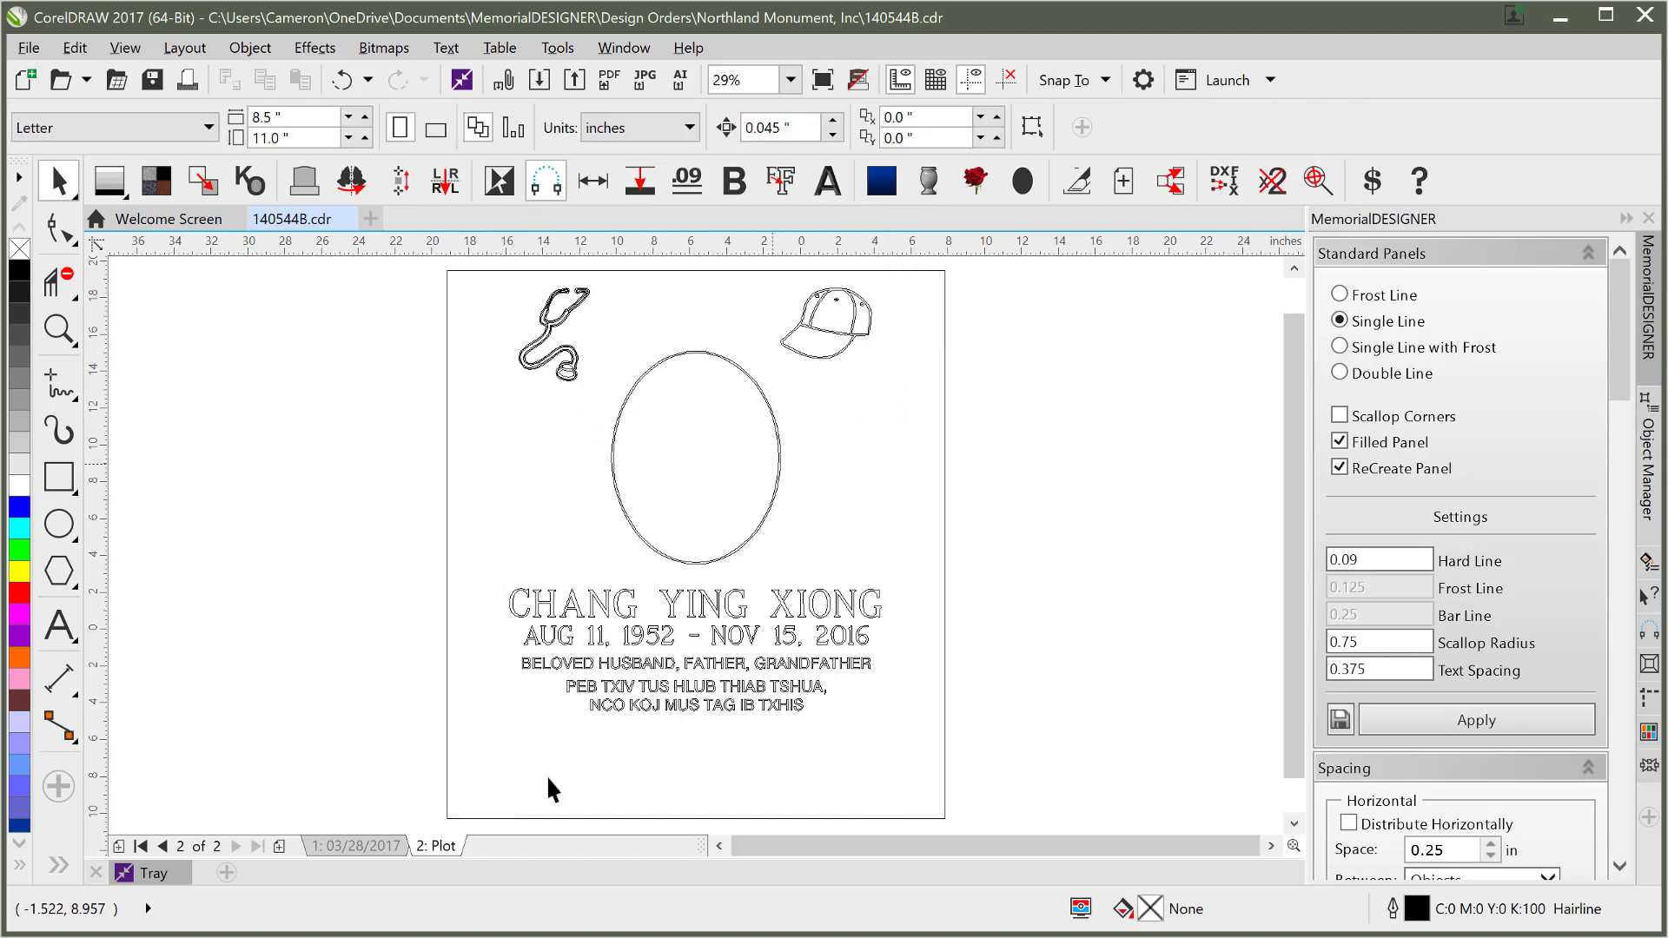
- Inspect the shaded lens strip along the monument's left edge on page 1, 03/28/2017
click(370, 844)
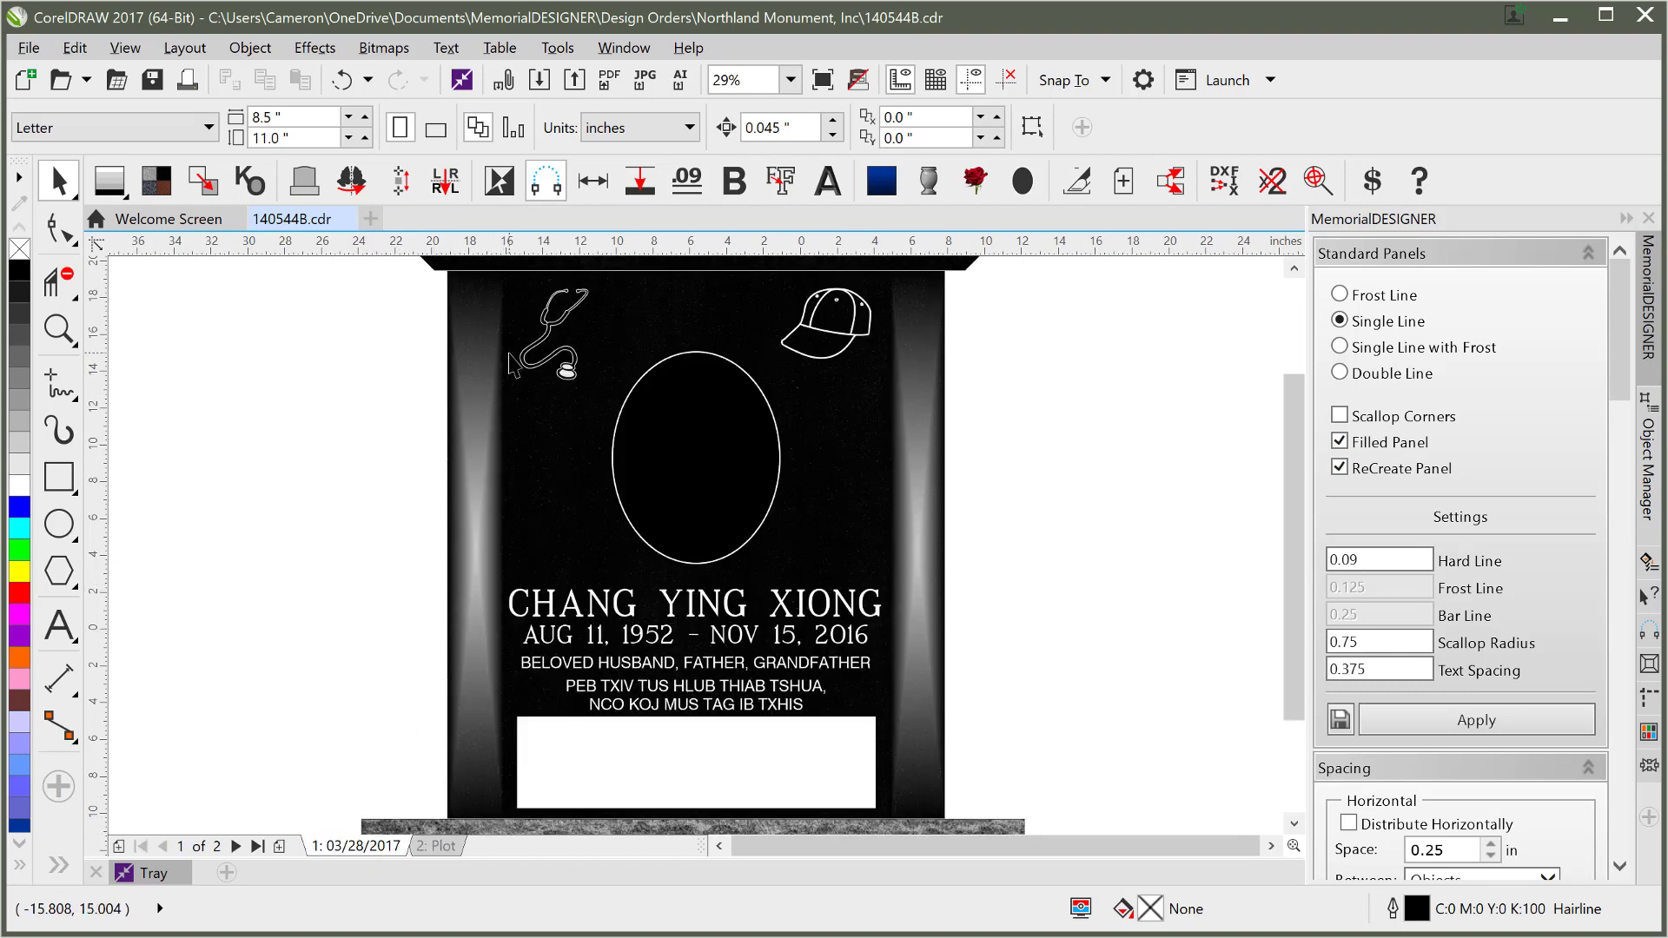
click(495, 348)
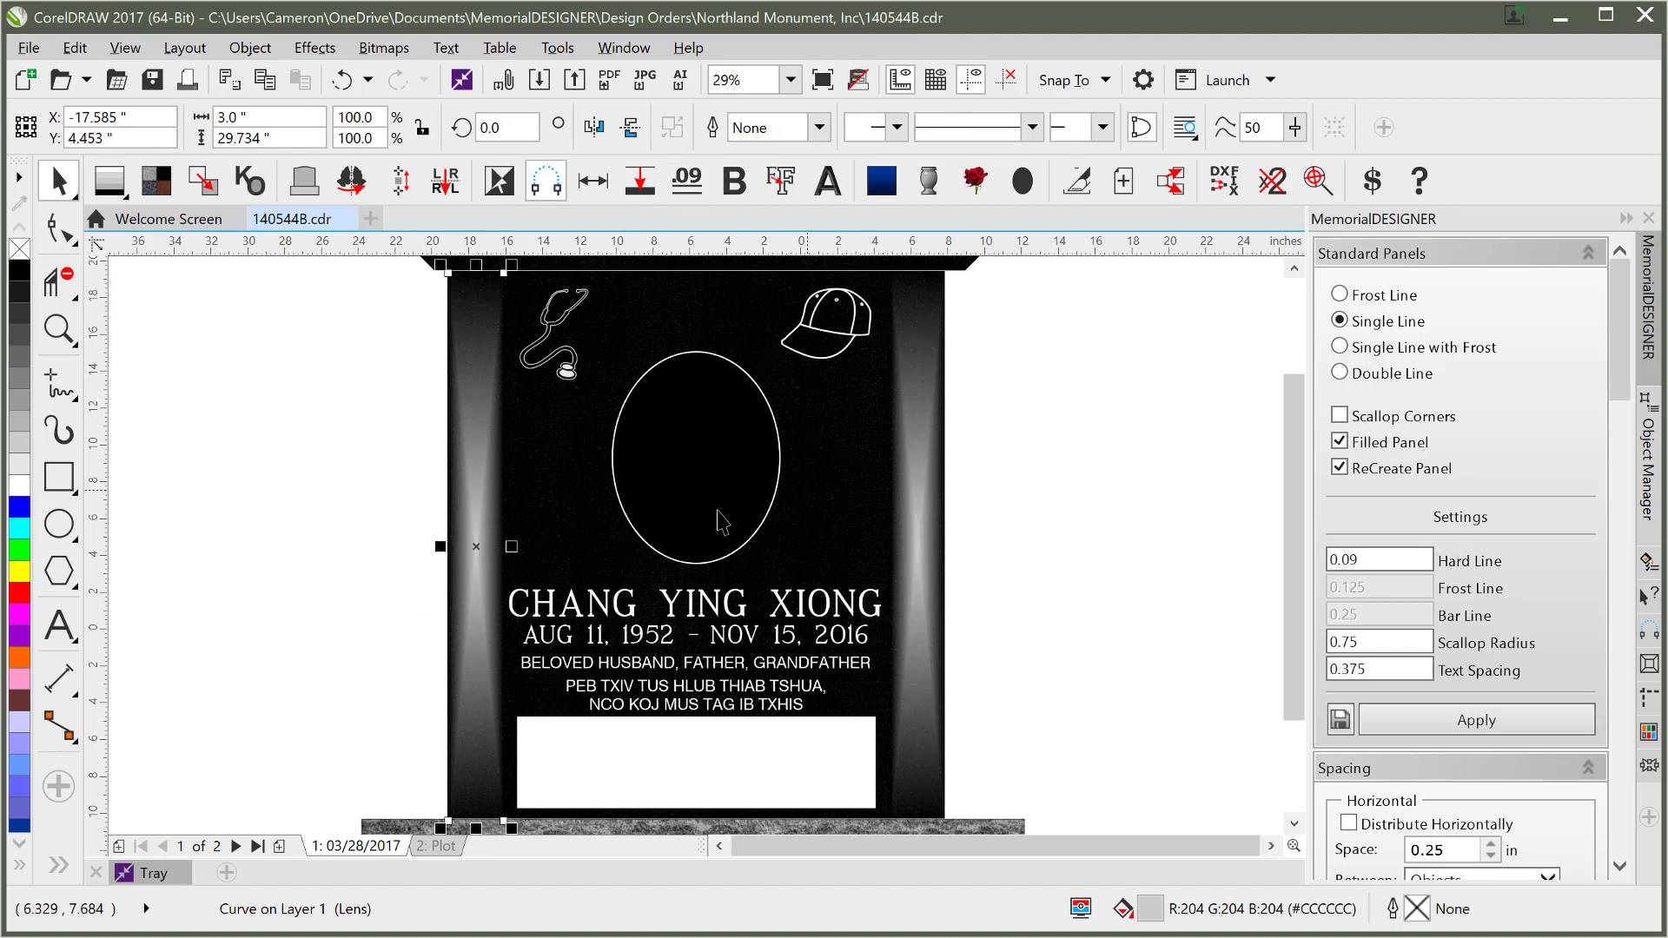
click(415, 749)
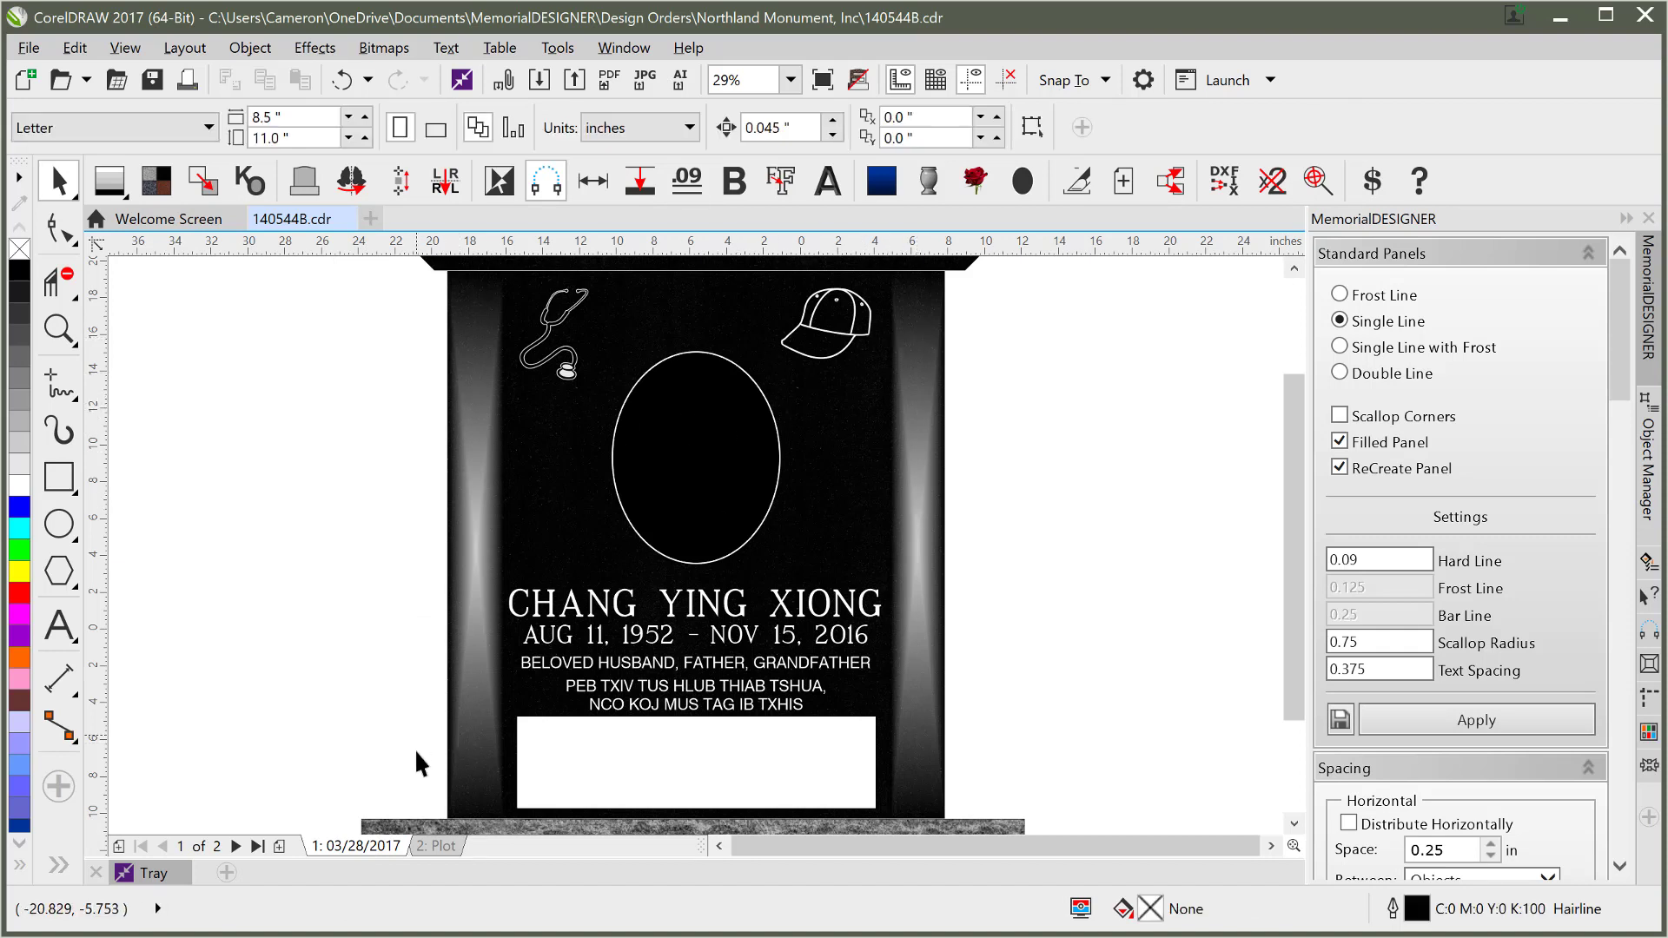
- Return to the Plot page and export it again as an AI file
click(439, 845)
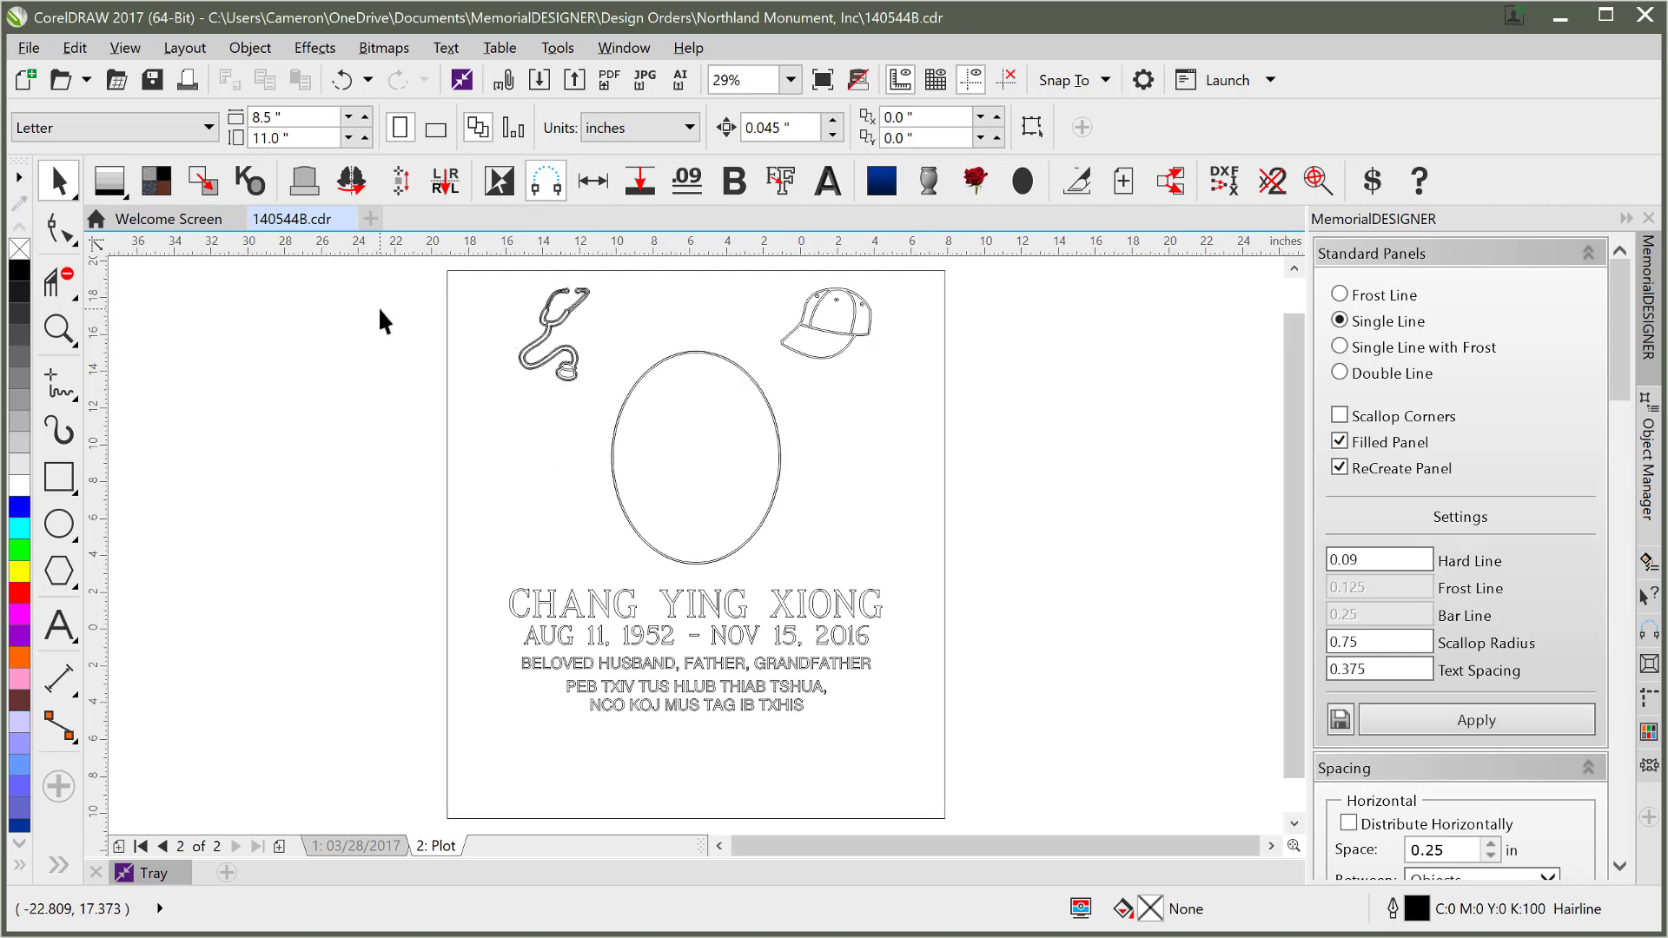
click(681, 85)
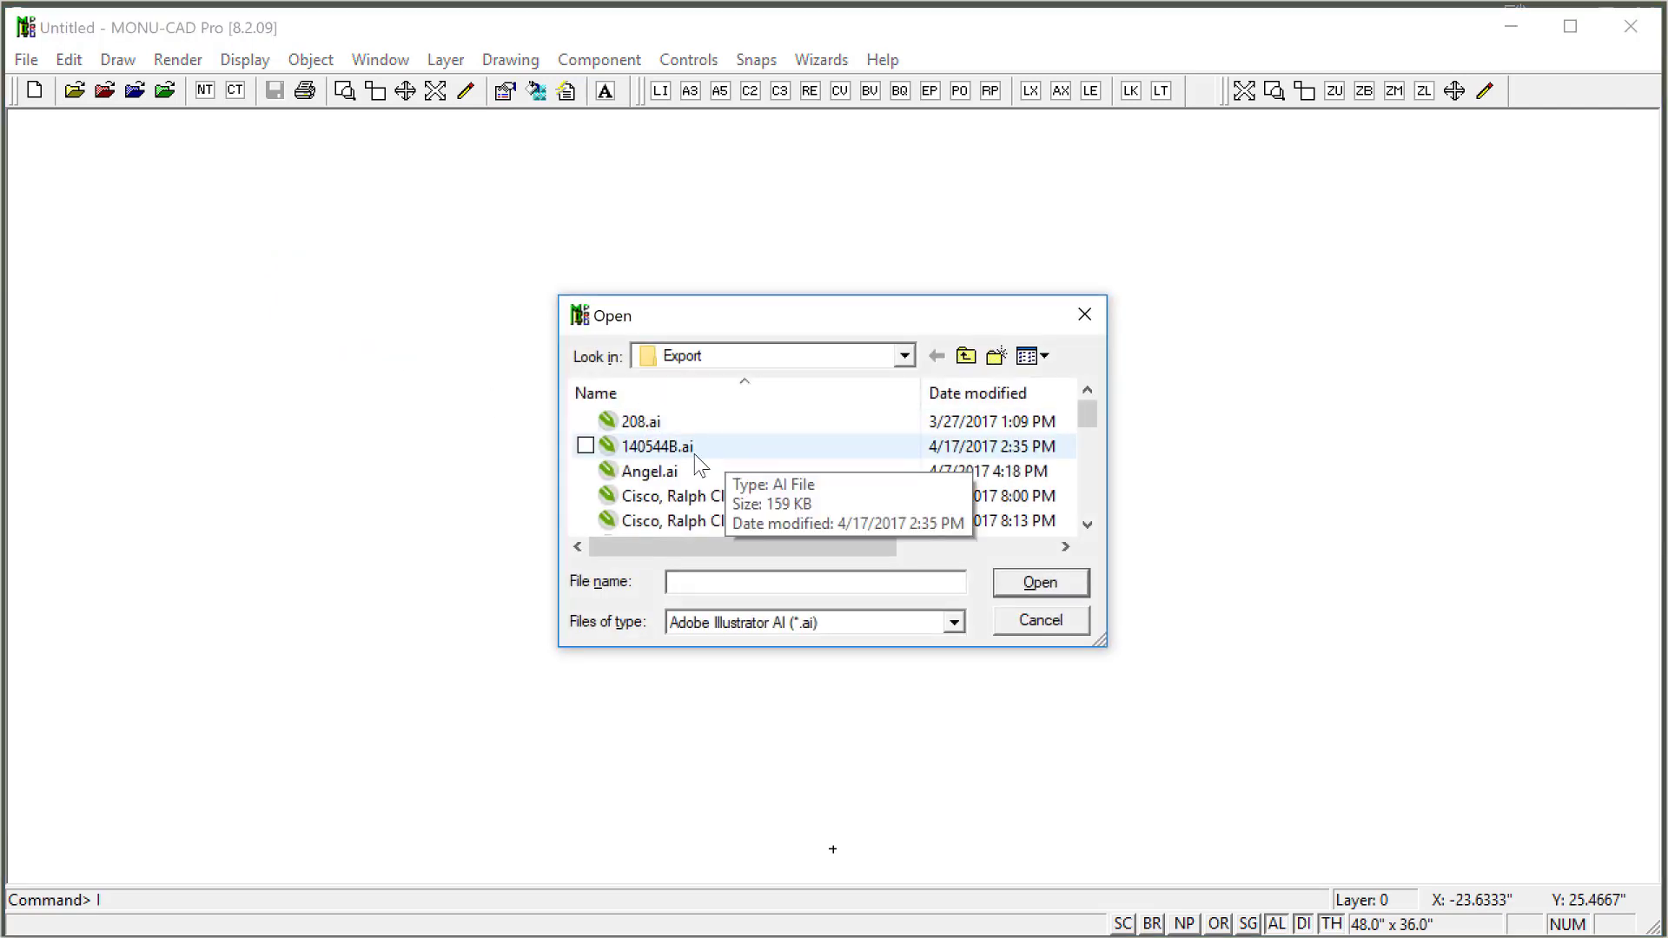
- Set the file type to Adobe Illustrator AI (*.ai) and check that the Export folder inside MemorialDESIGNER is the open location
click(686, 622)
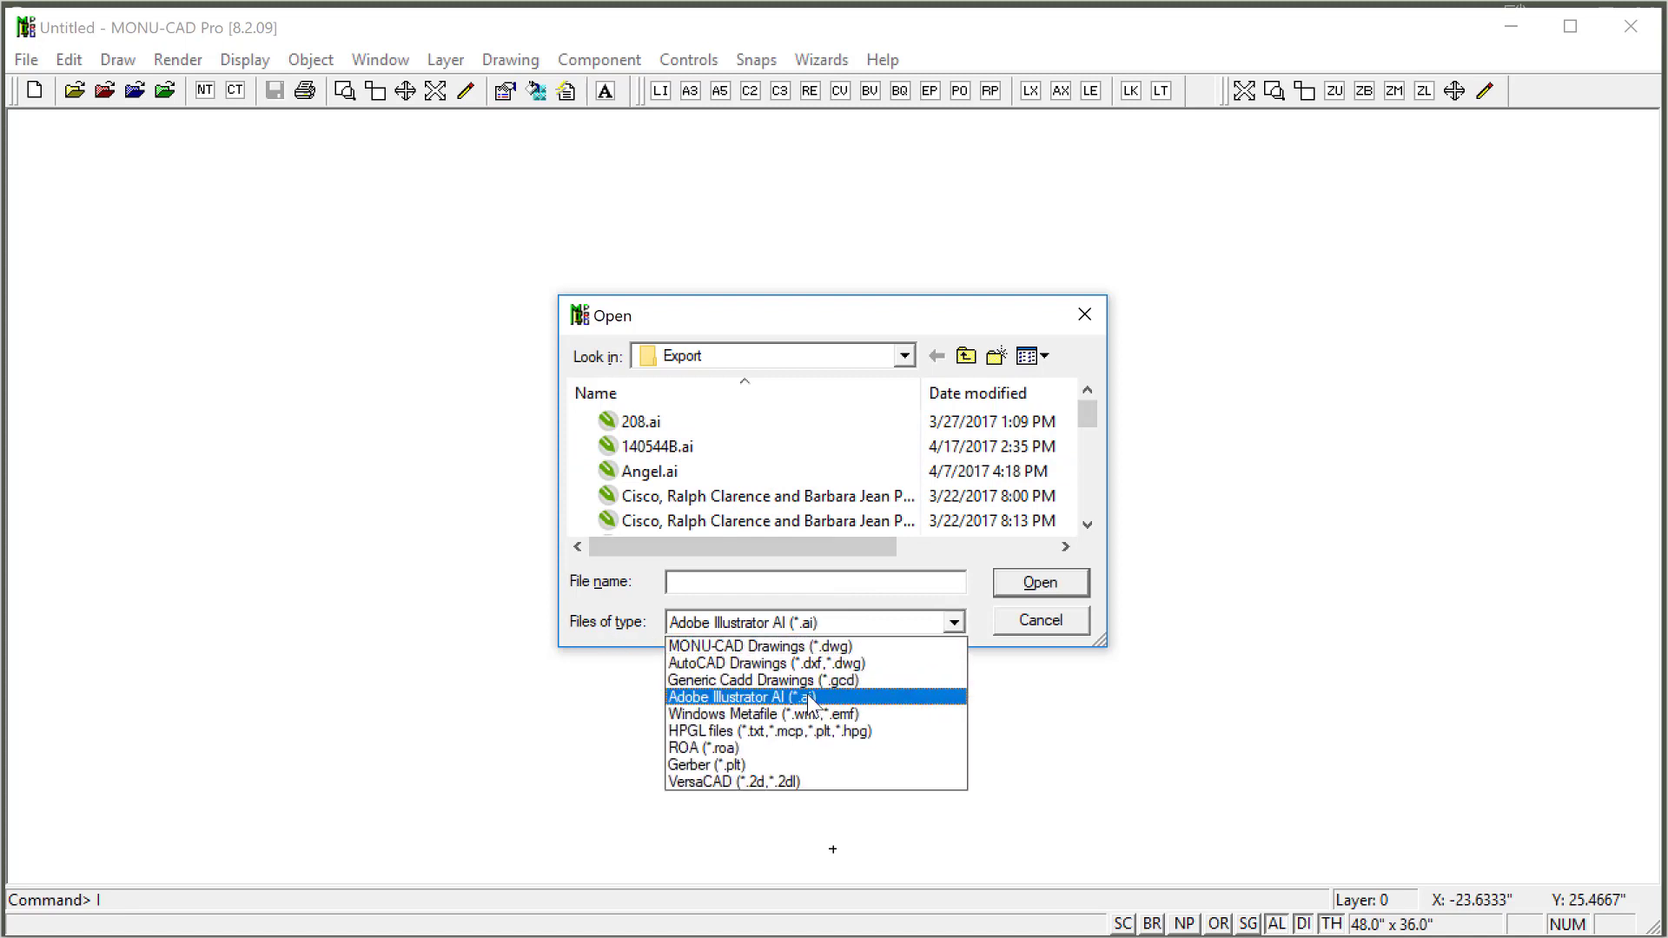
click(767, 695)
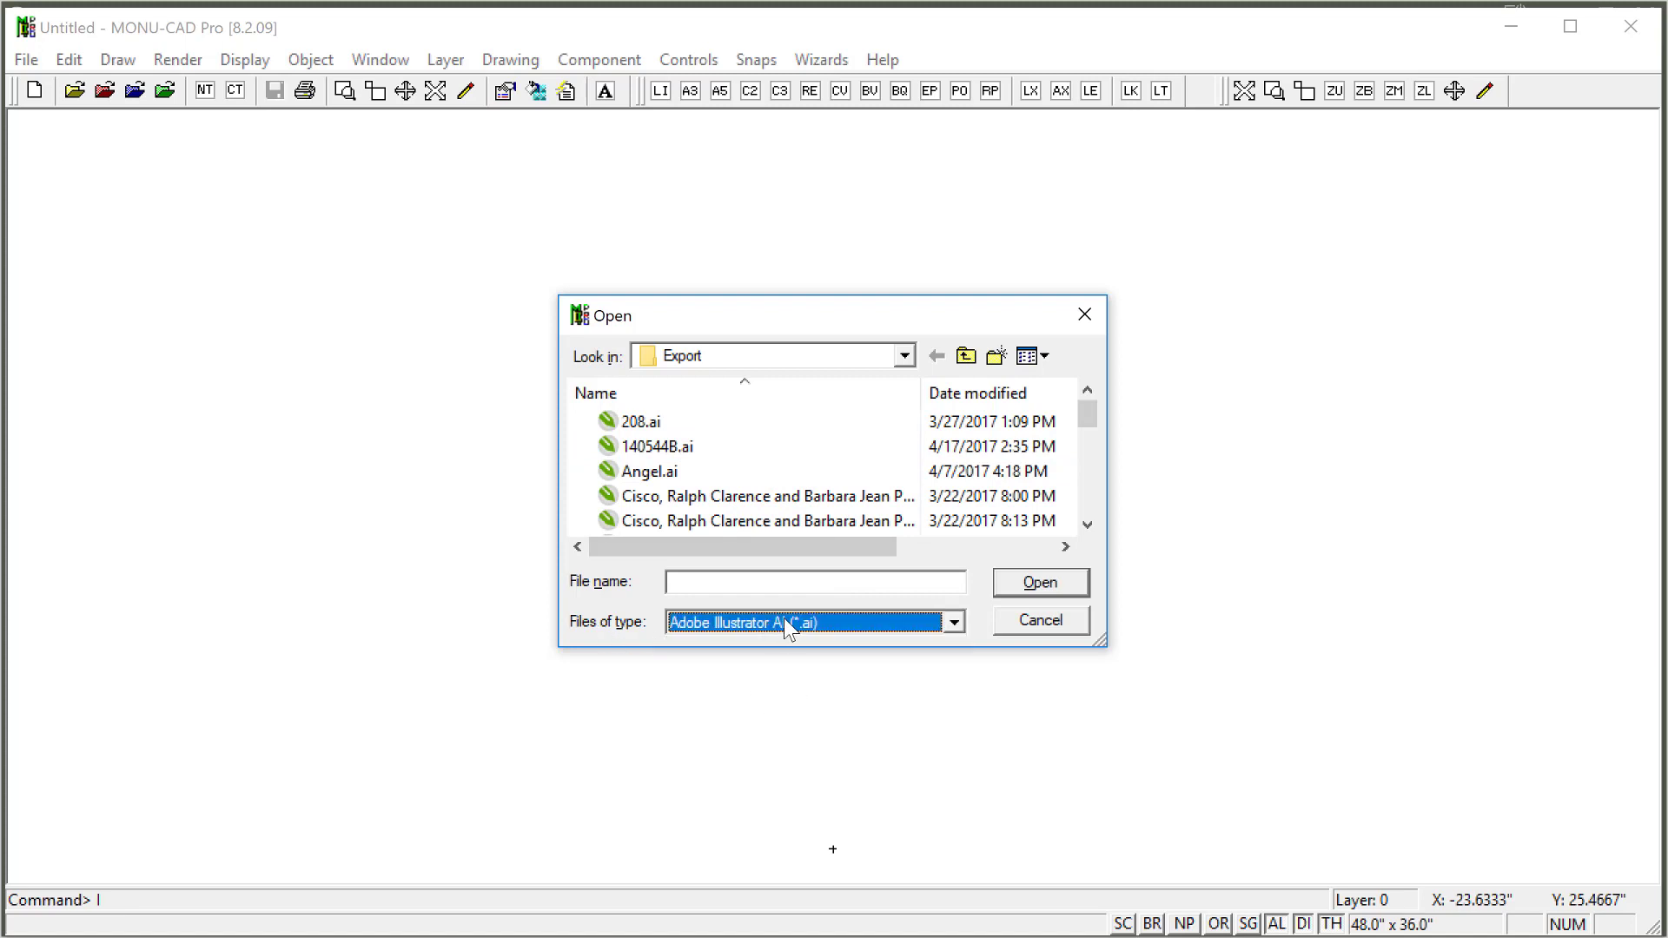
click(904, 356)
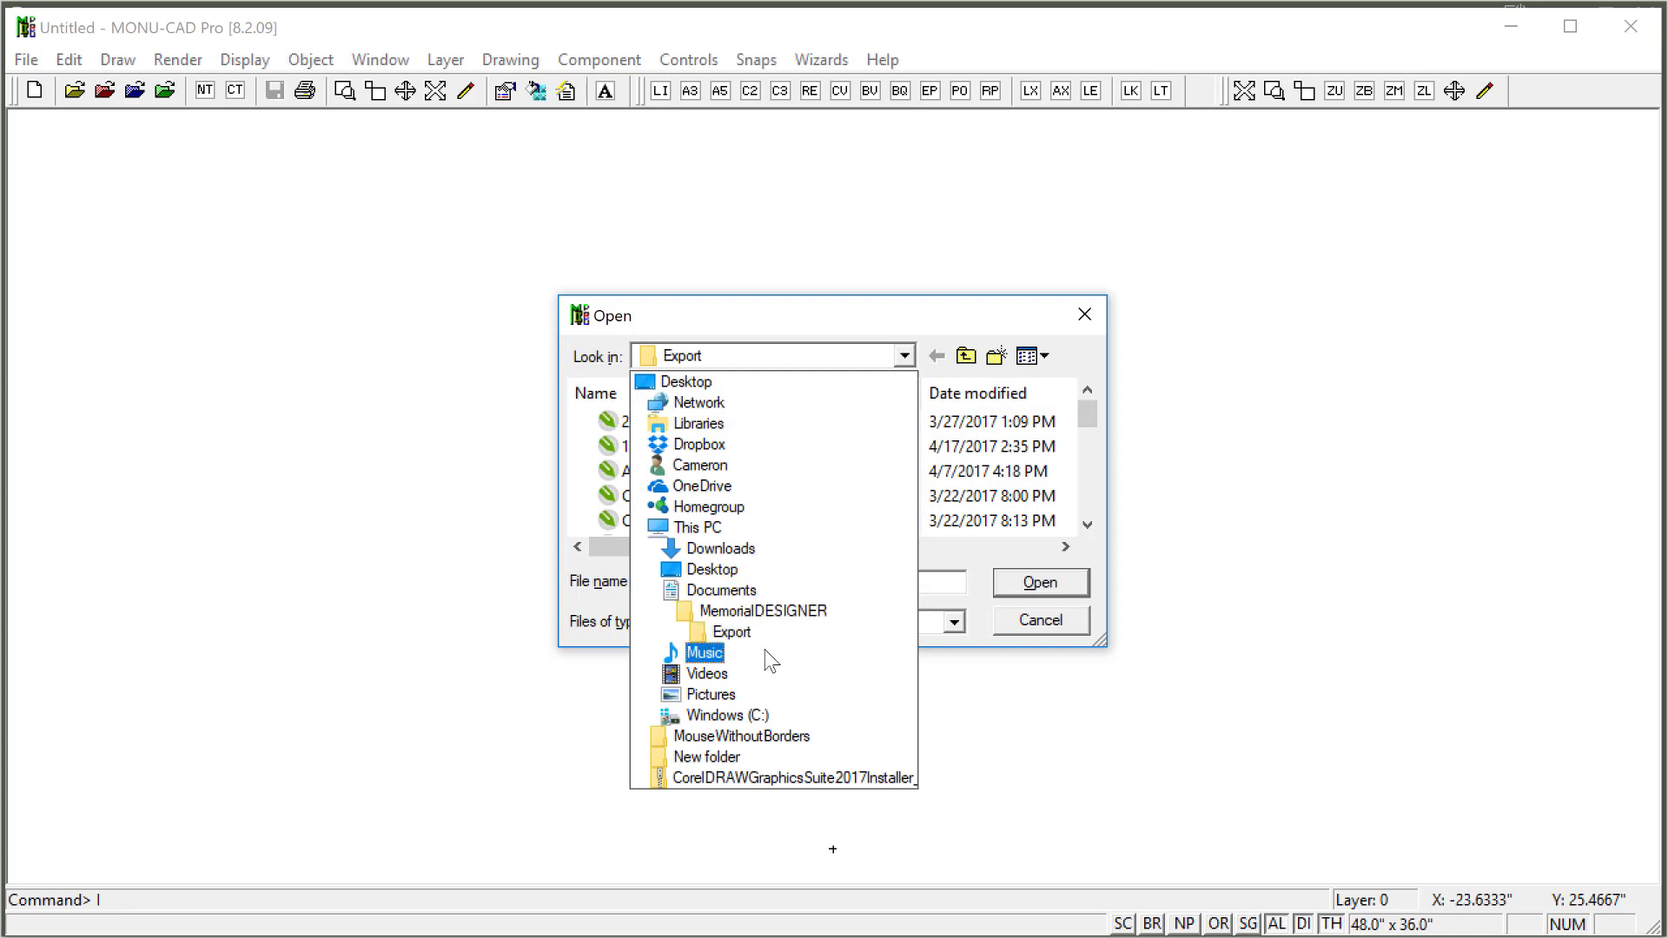
click(200, 264)
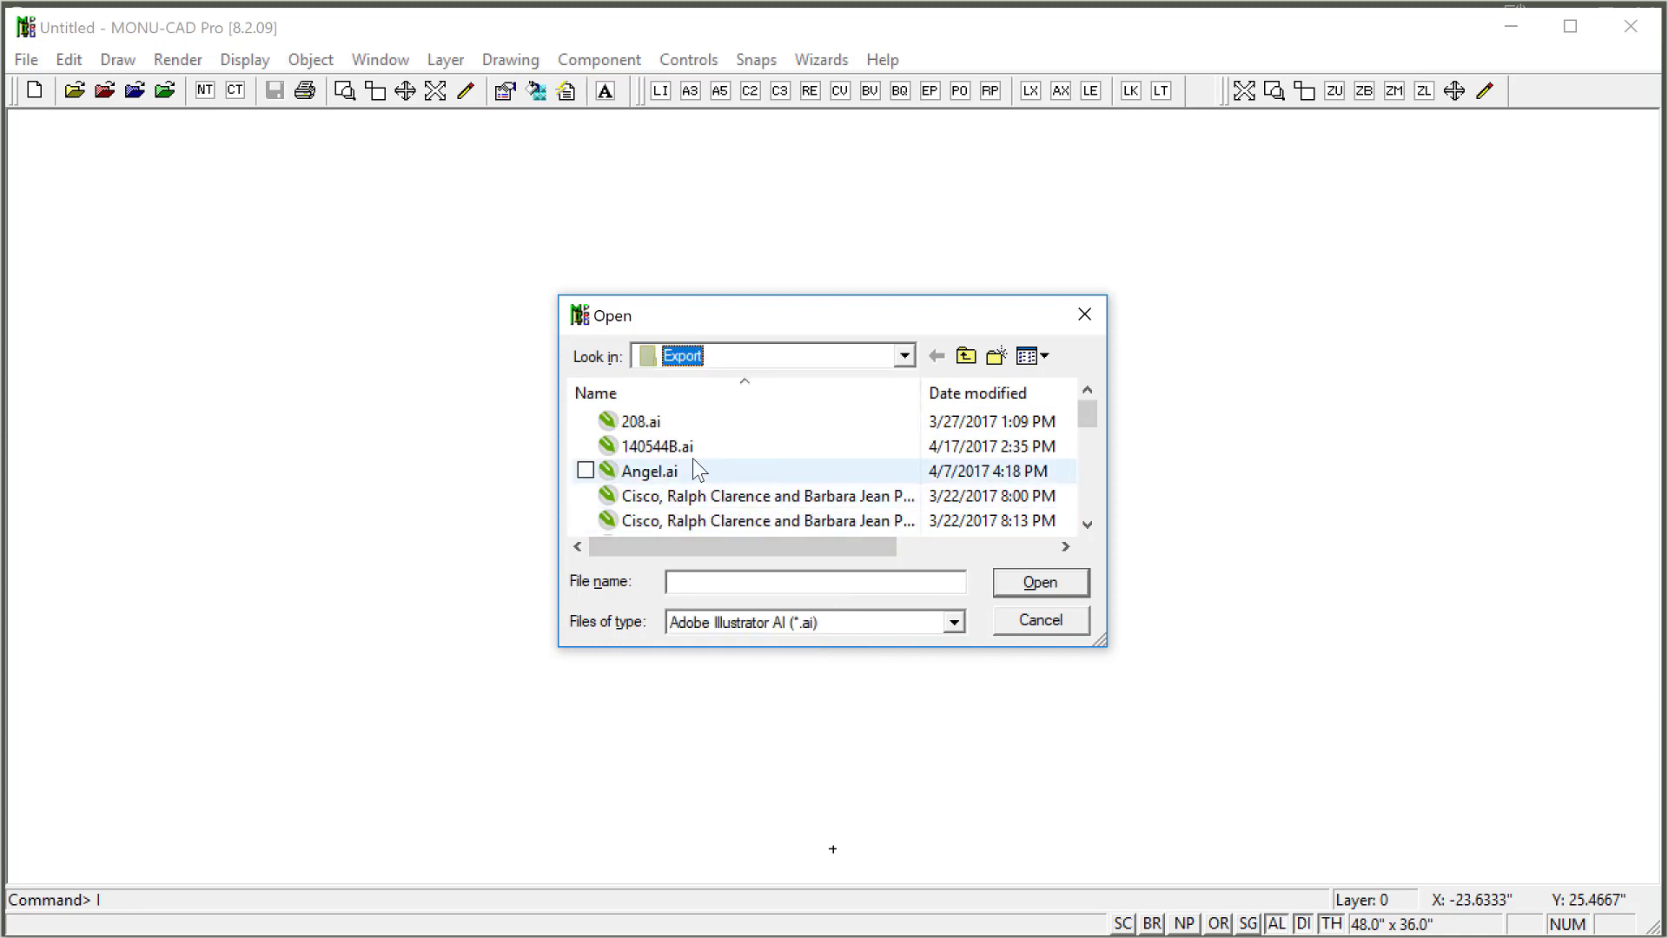
- Open 140544B.ai from the Export folder and accept 140544B.ai as the new drawing name
click(658, 445)
click(659, 449)
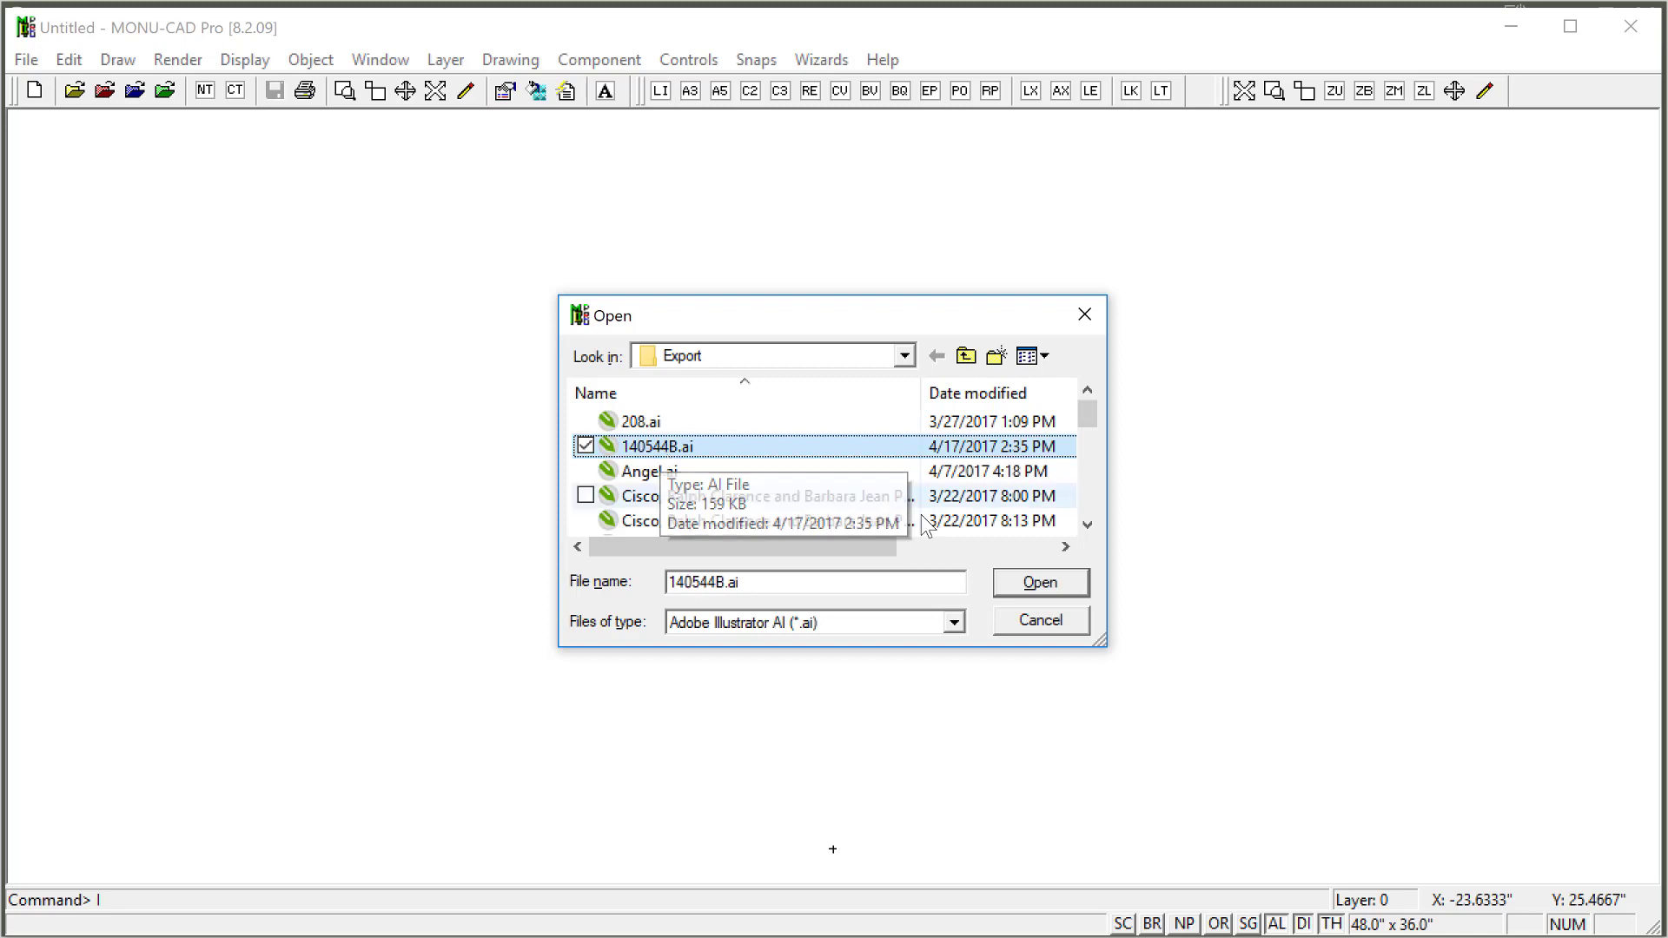
click(1023, 588)
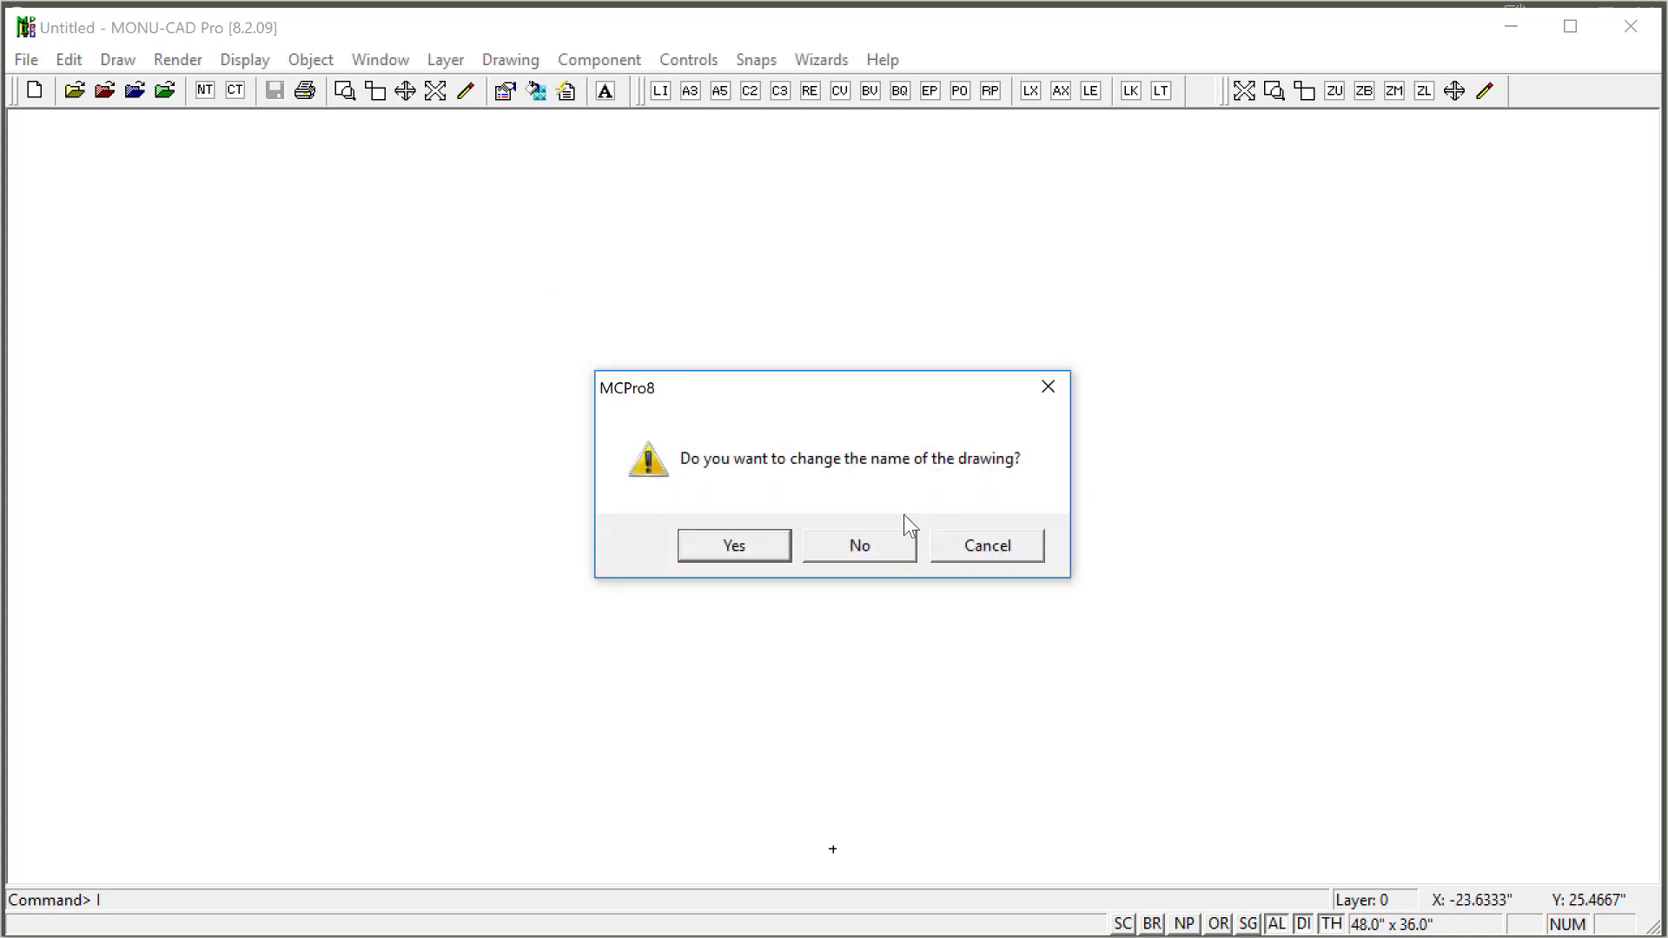
click(729, 547)
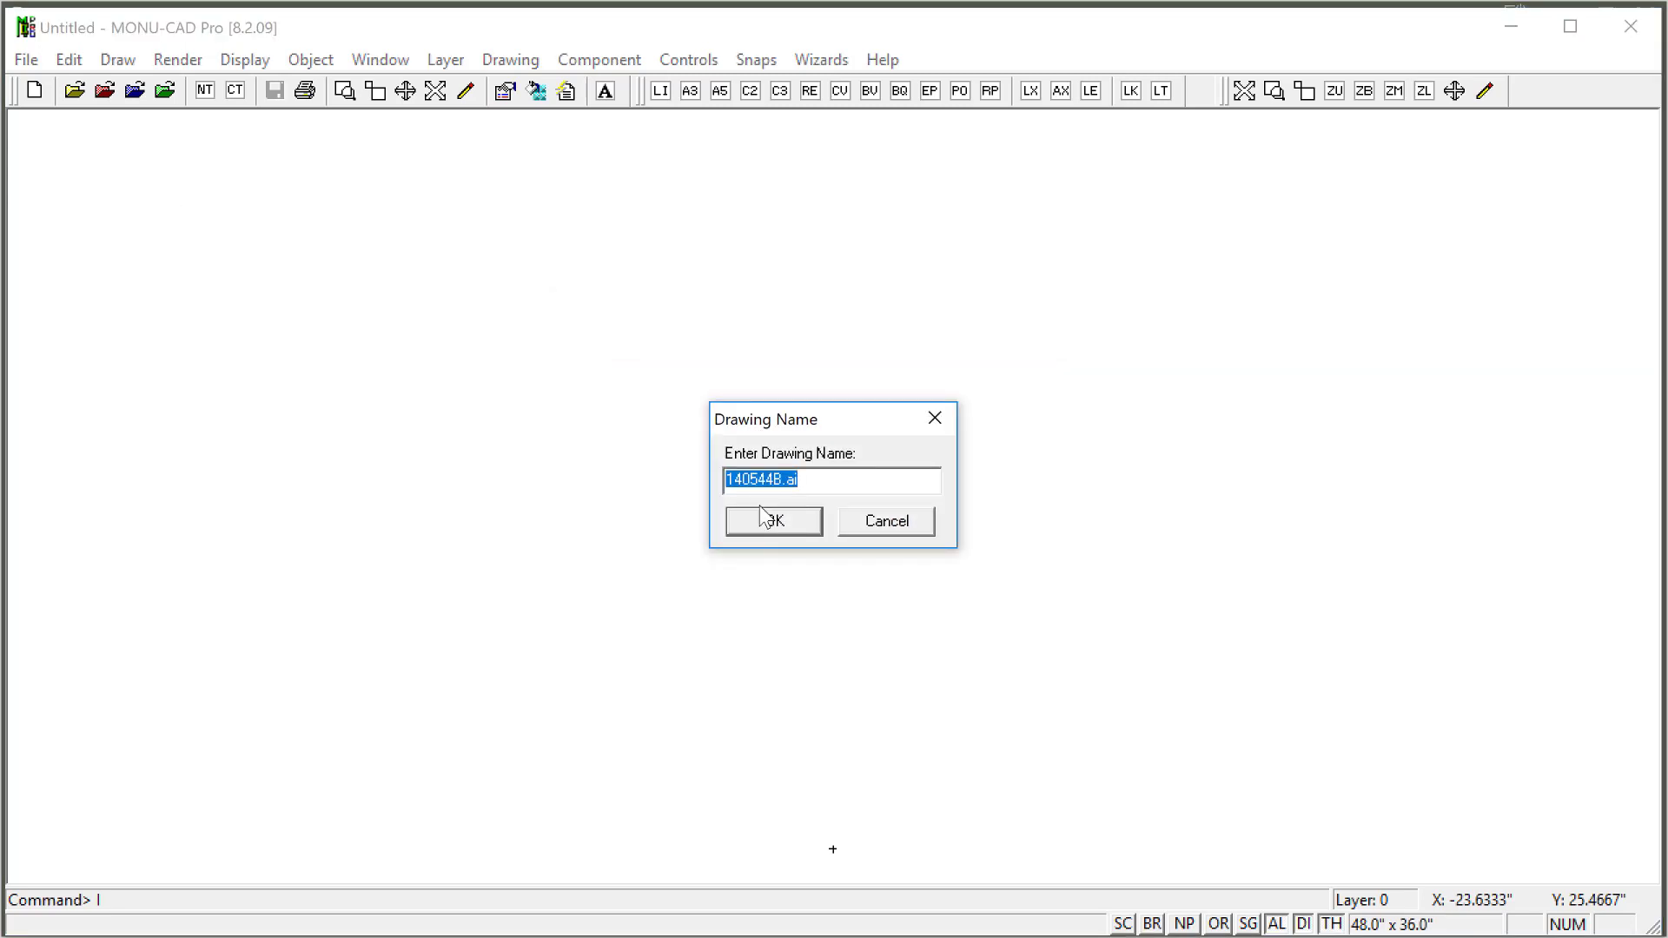
click(764, 519)
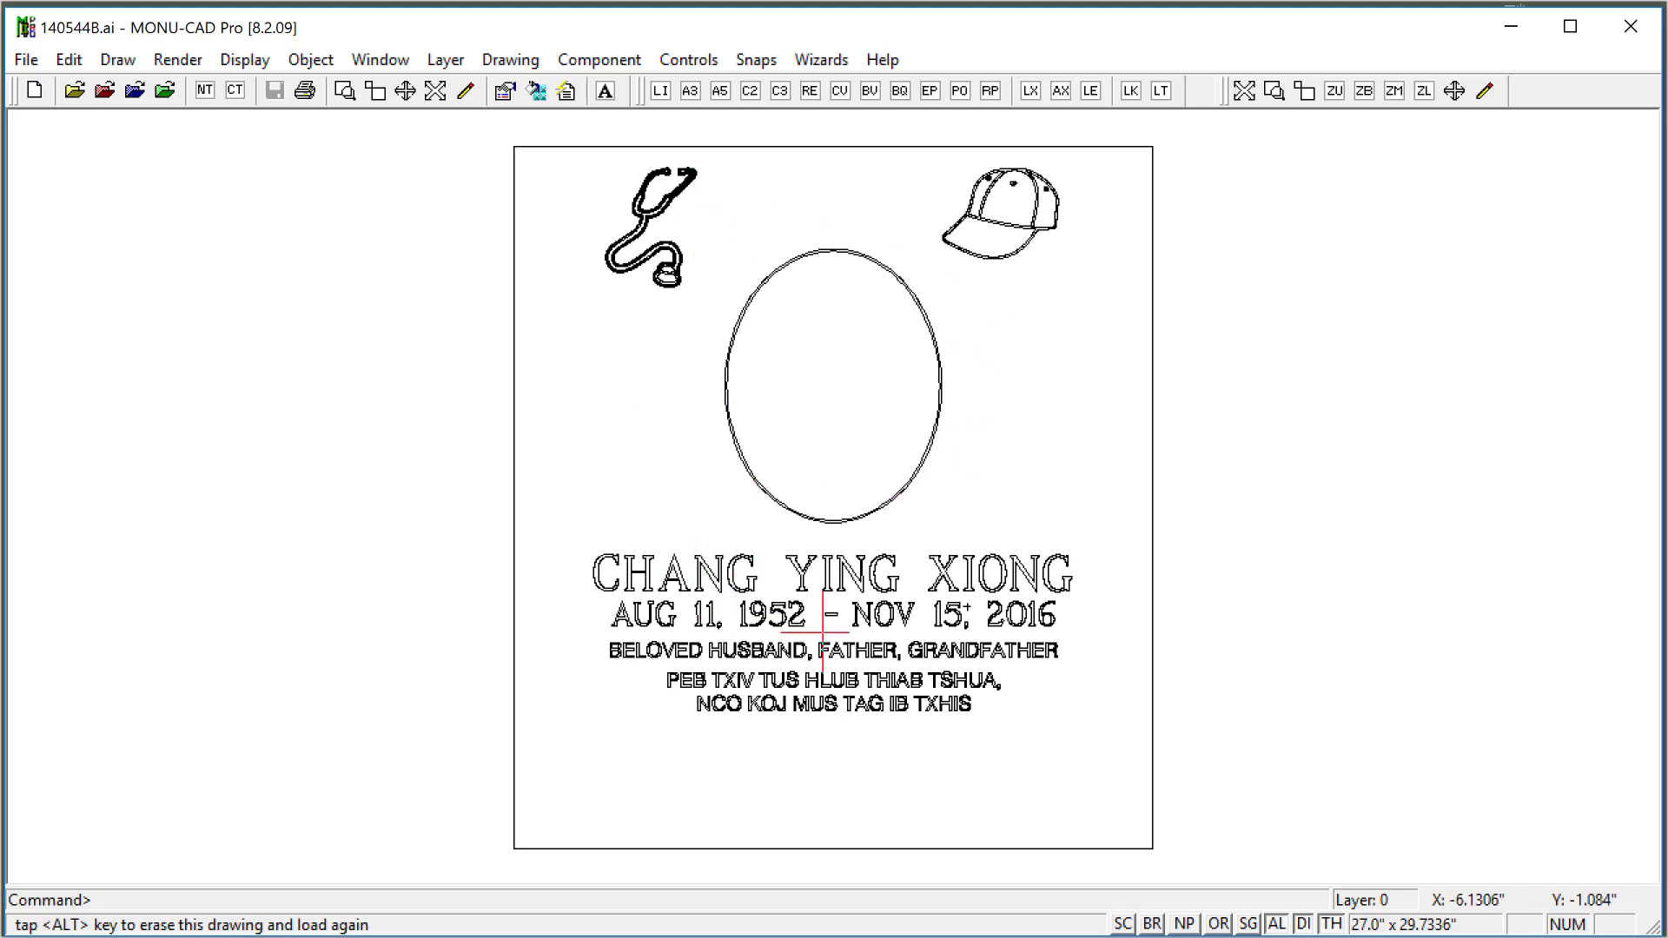
click(26, 59)
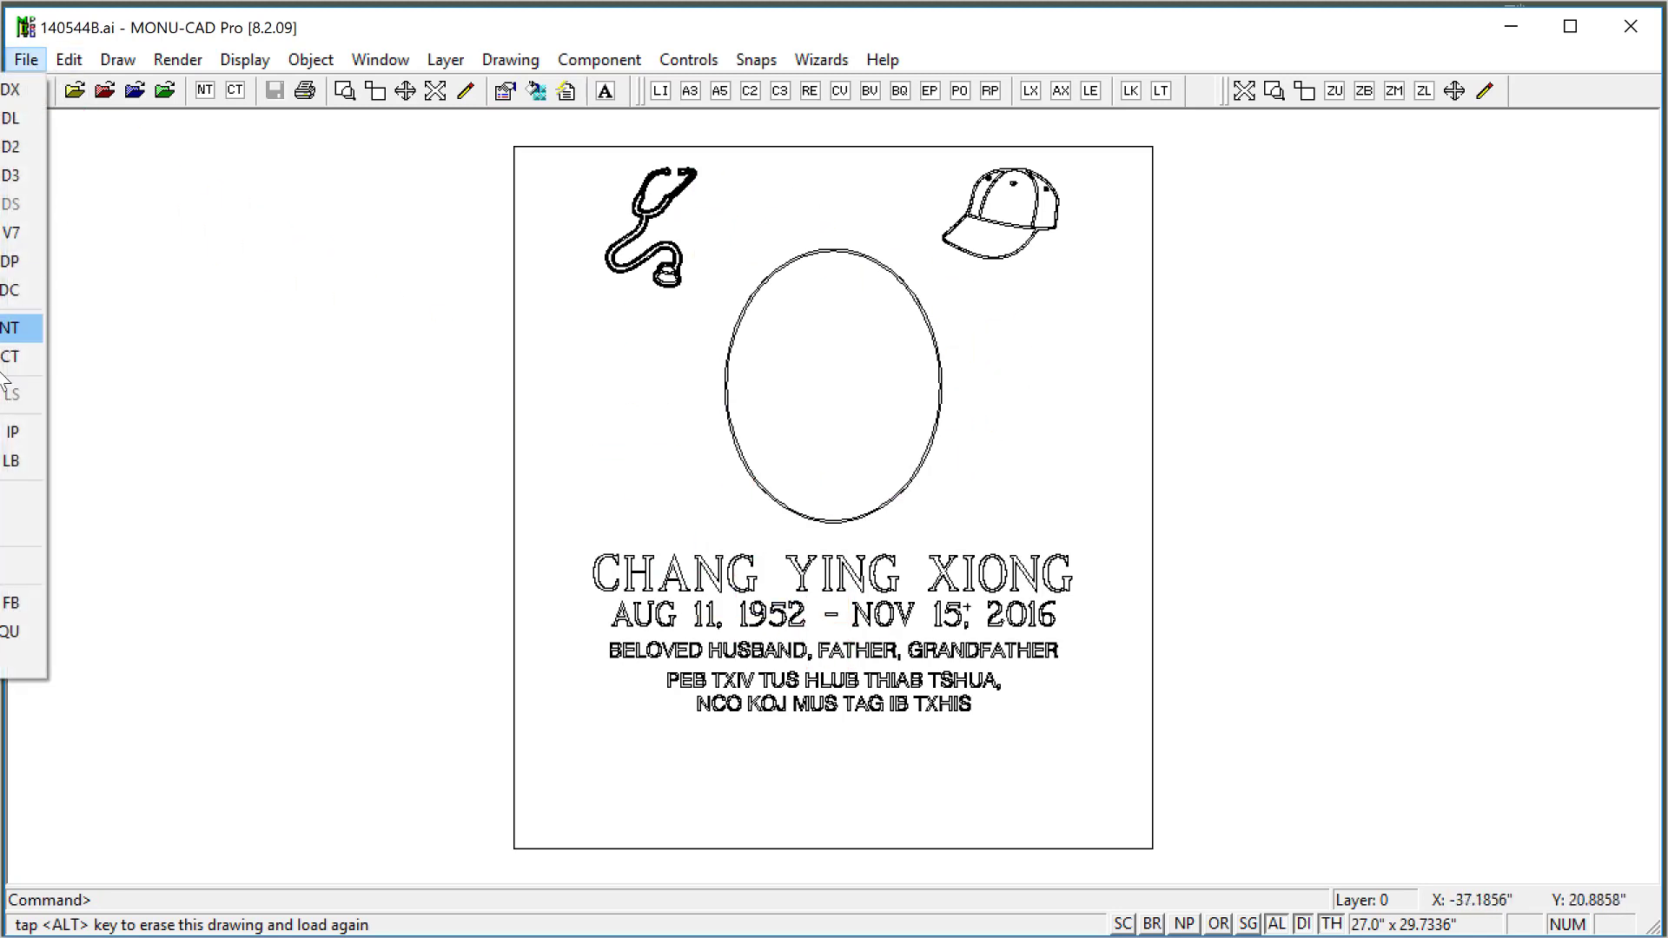
click(24, 290)
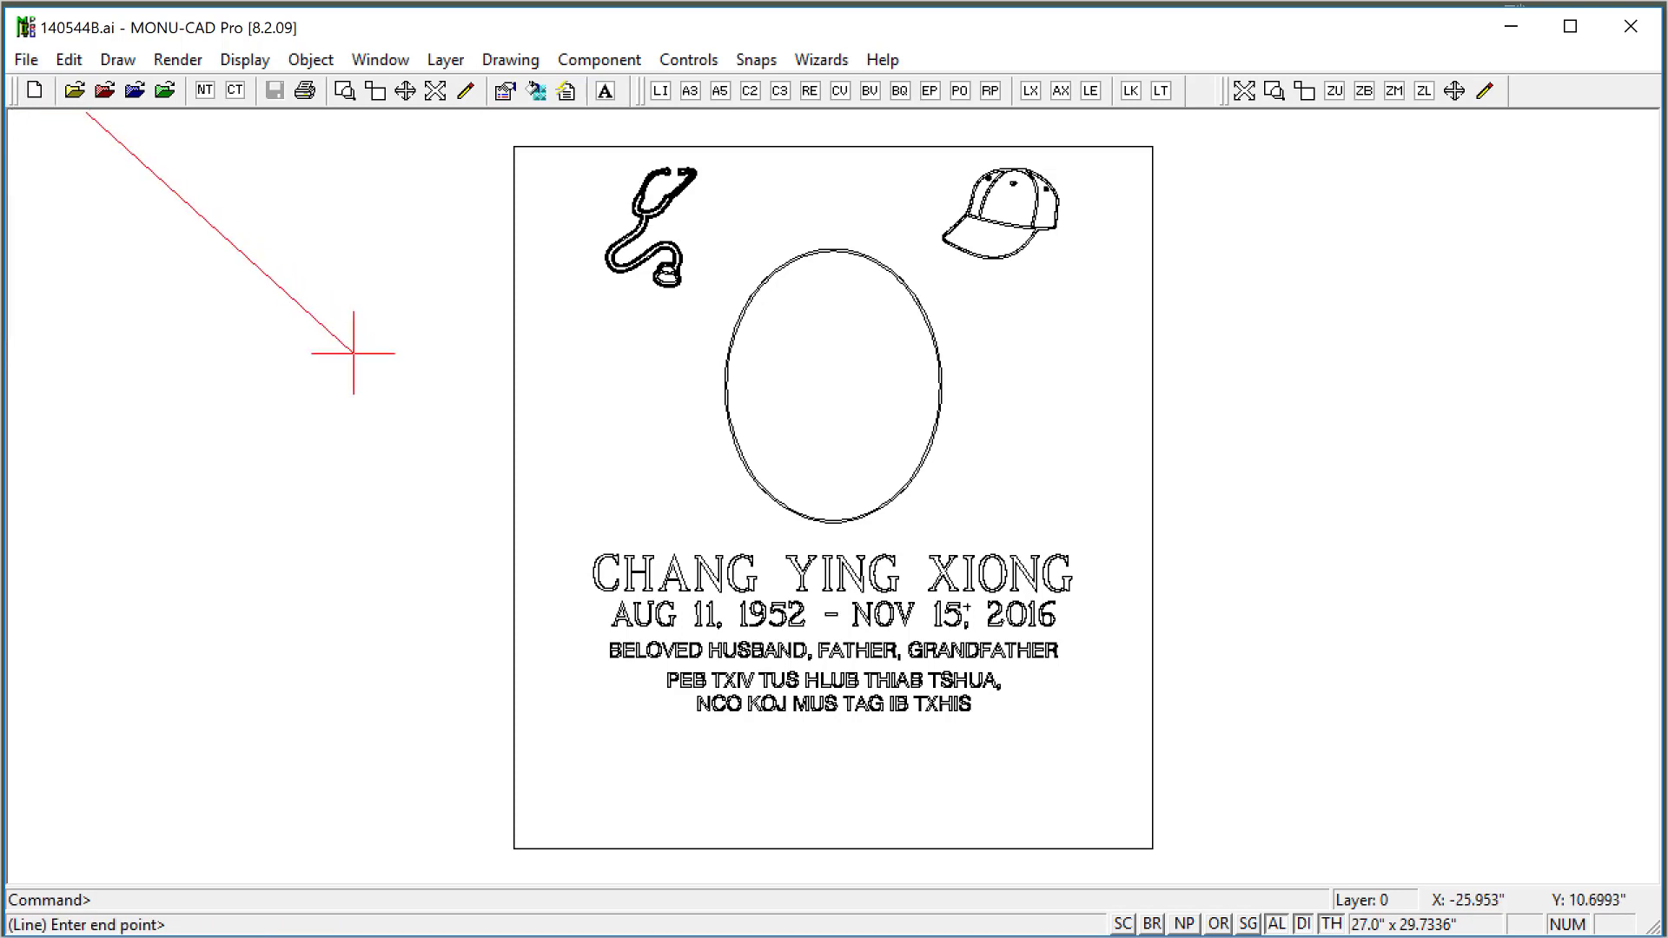